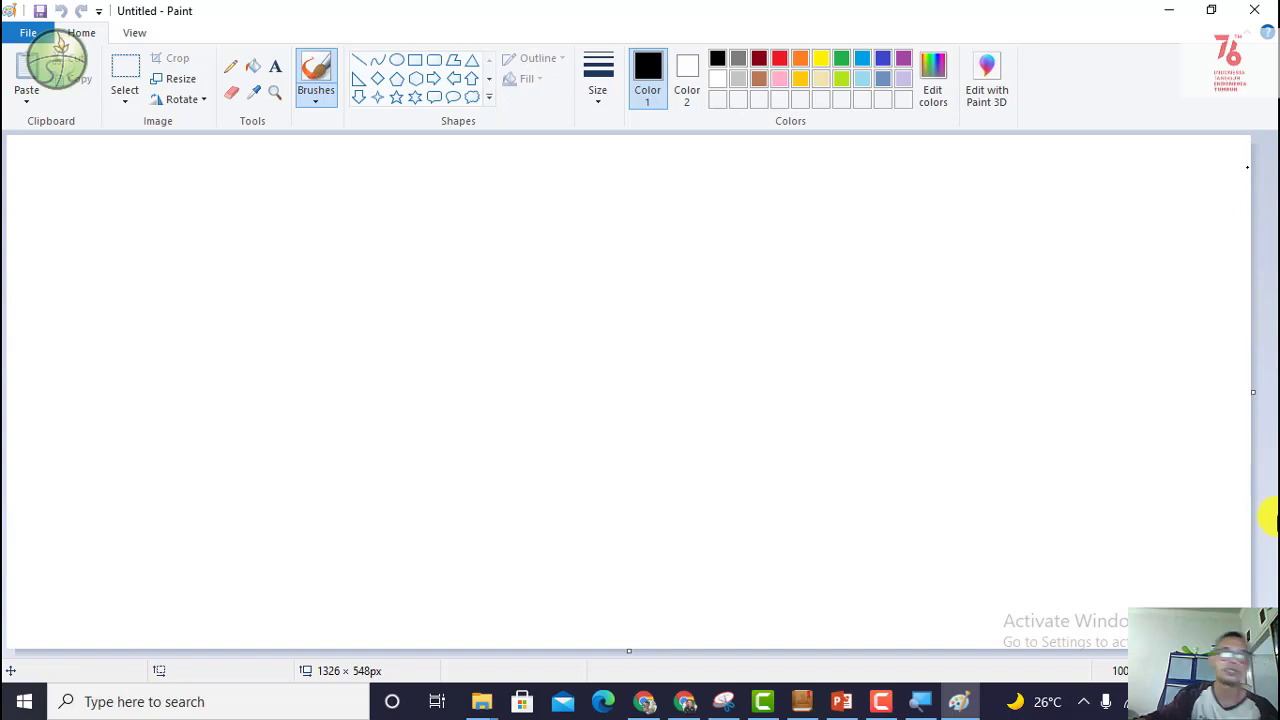
Step: Resize the blank canvas to about 1329 × 550 px so that it fits within the view at full zoom
left_click(1240, 318)
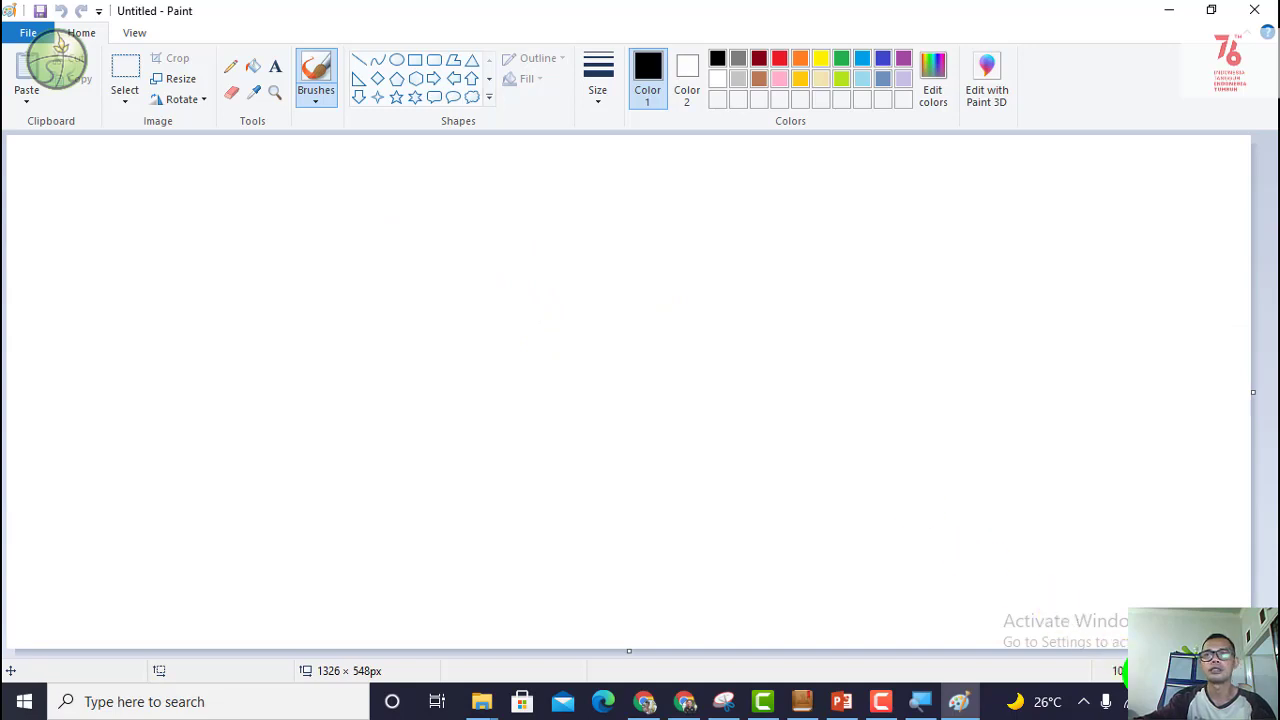
key("ctrl+Page_Down")
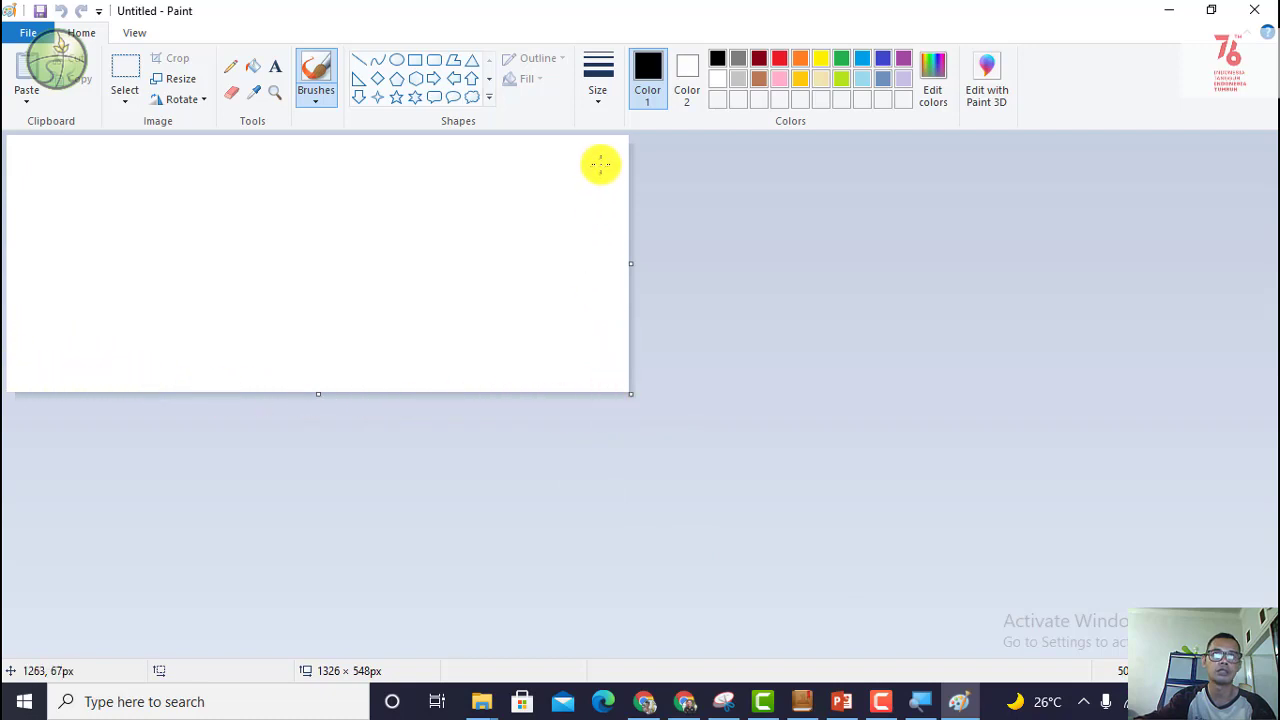
key("ctrl+Page_Up")
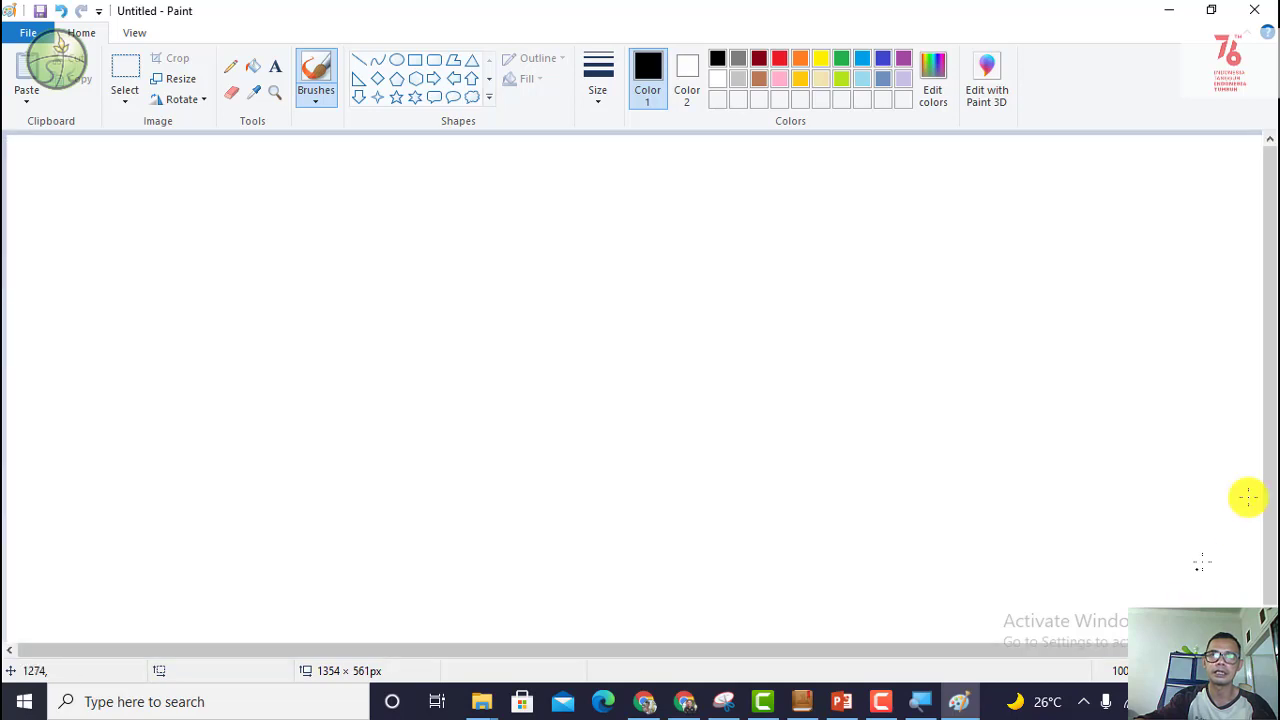
mouse_move(1268, 293)
left_mouse_down()
mouse_move(1271, 234)
mouse_move(1266, 349)
mouse_move(1268, 240)
left_mouse_up()
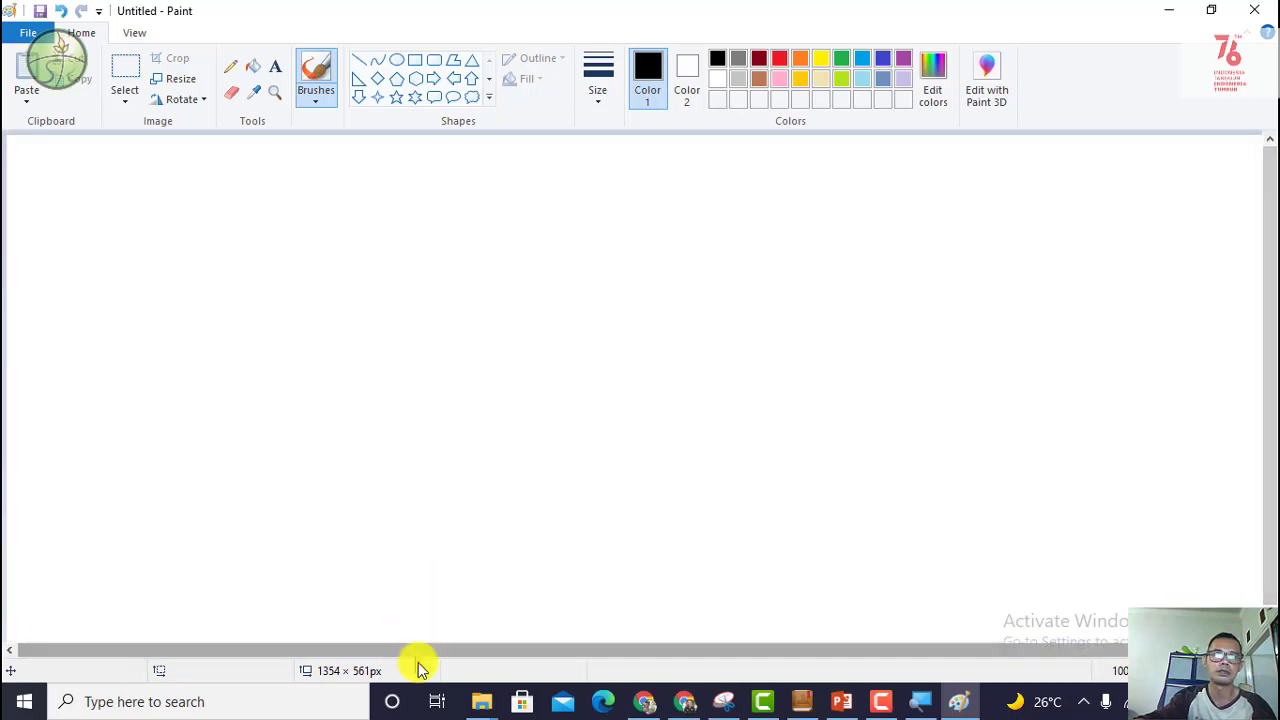
mouse_move(437, 651)
left_mouse_down()
mouse_move(531, 663)
mouse_move(414, 646)
mouse_move(594, 674)
mouse_move(1265, 578)
left_mouse_up()
left_click_drag(1265, 410, 1257, 583)
left_click_drag(1258, 638, 1236, 628)
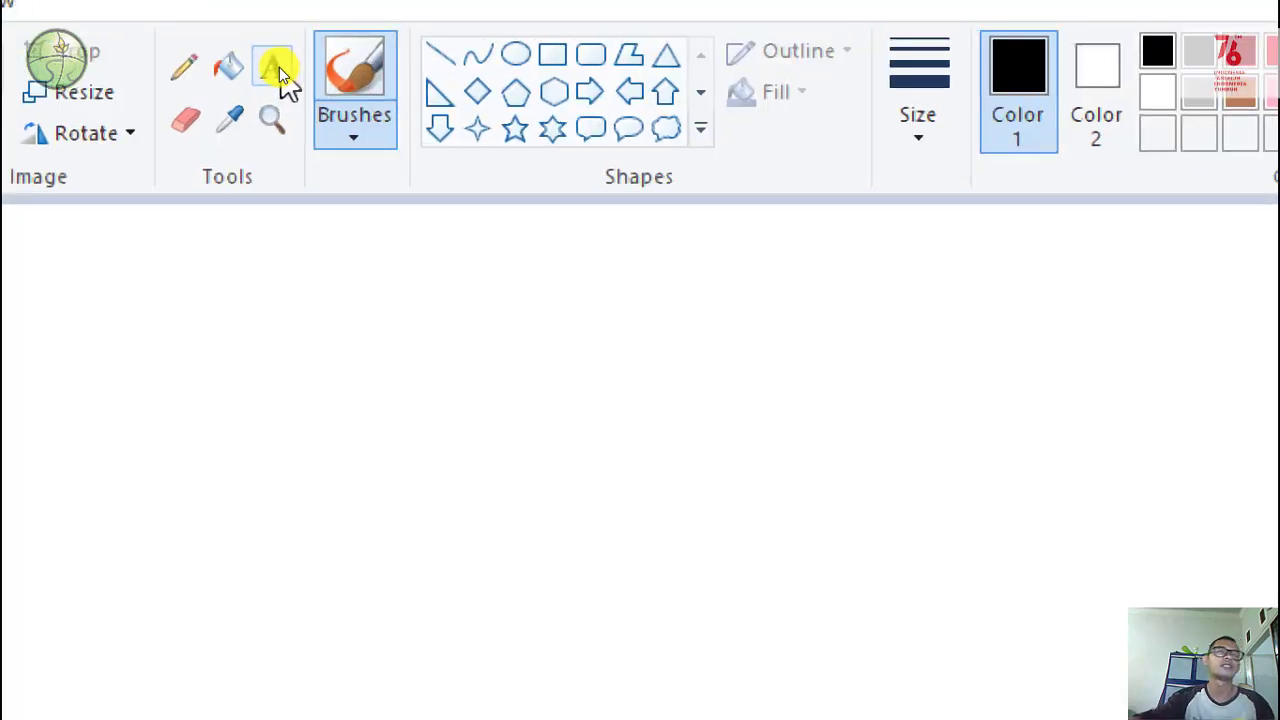
Step: Place a text box of about 706 × 113 px and enter the student's name with "5B 1 FOTOSINTESIS" in bold Arial 12
left_click(279, 67)
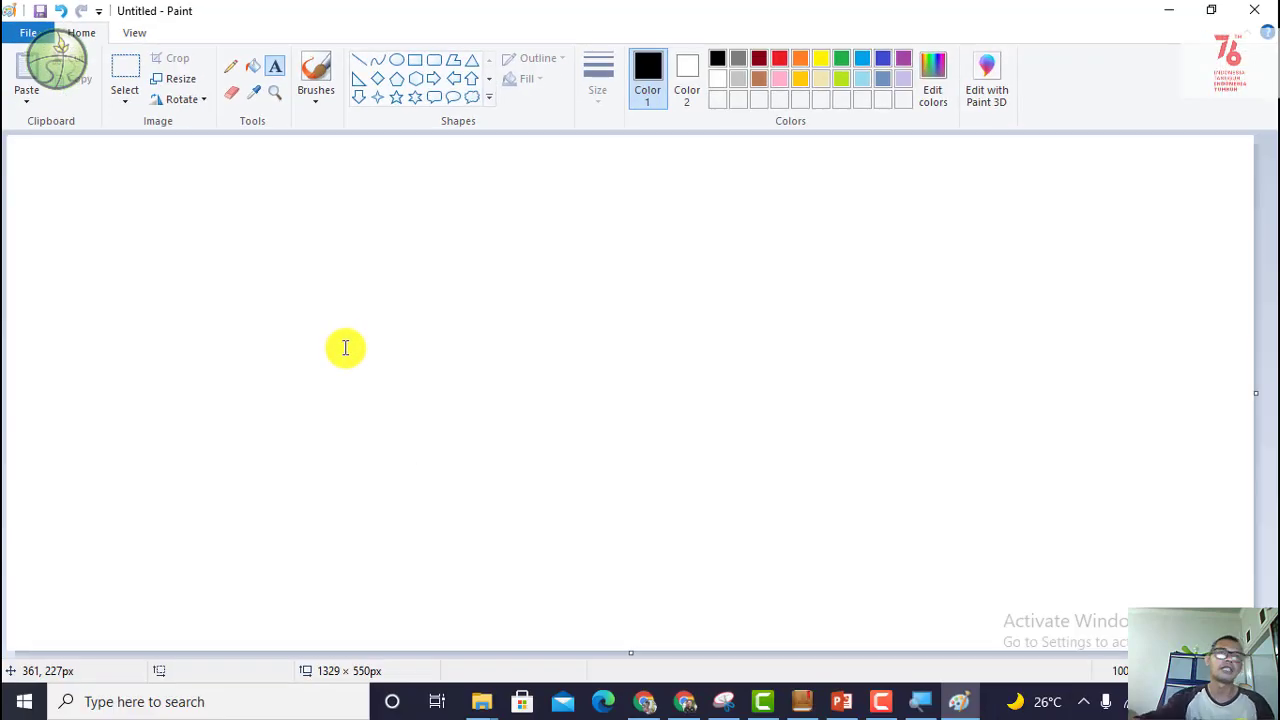
left_click_drag(323, 283, 988, 392)
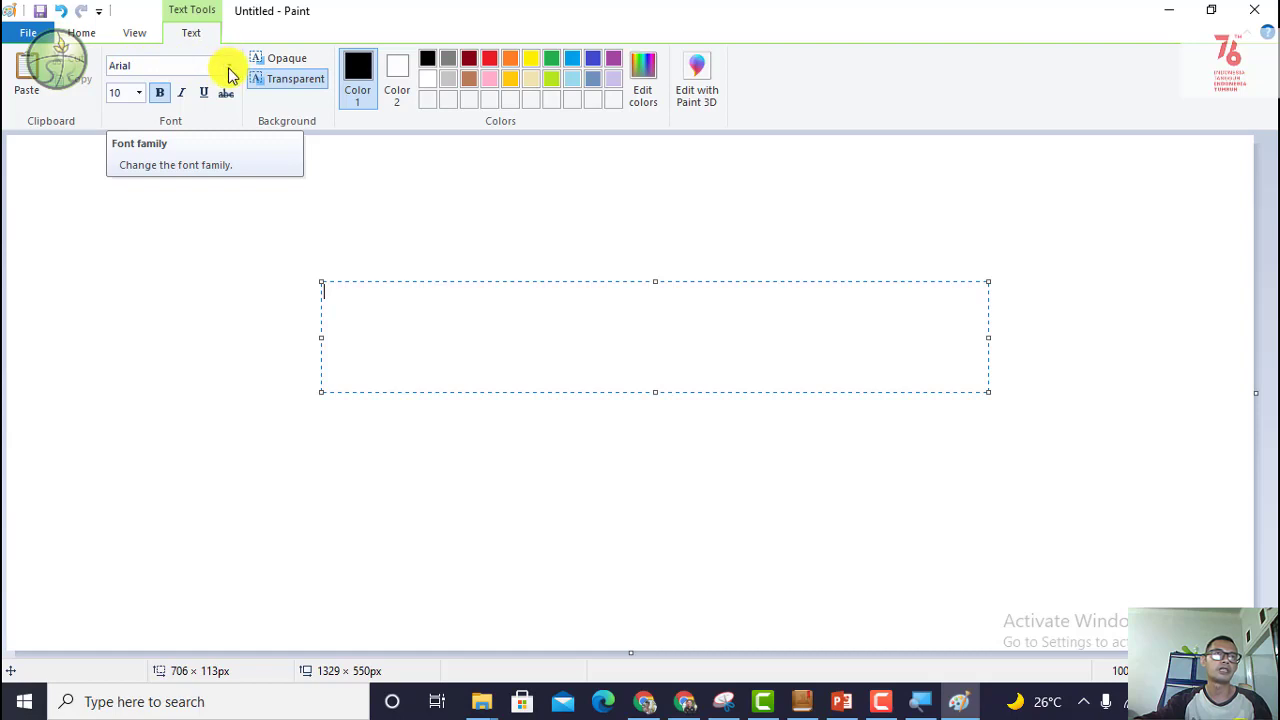
left_click(140, 93)
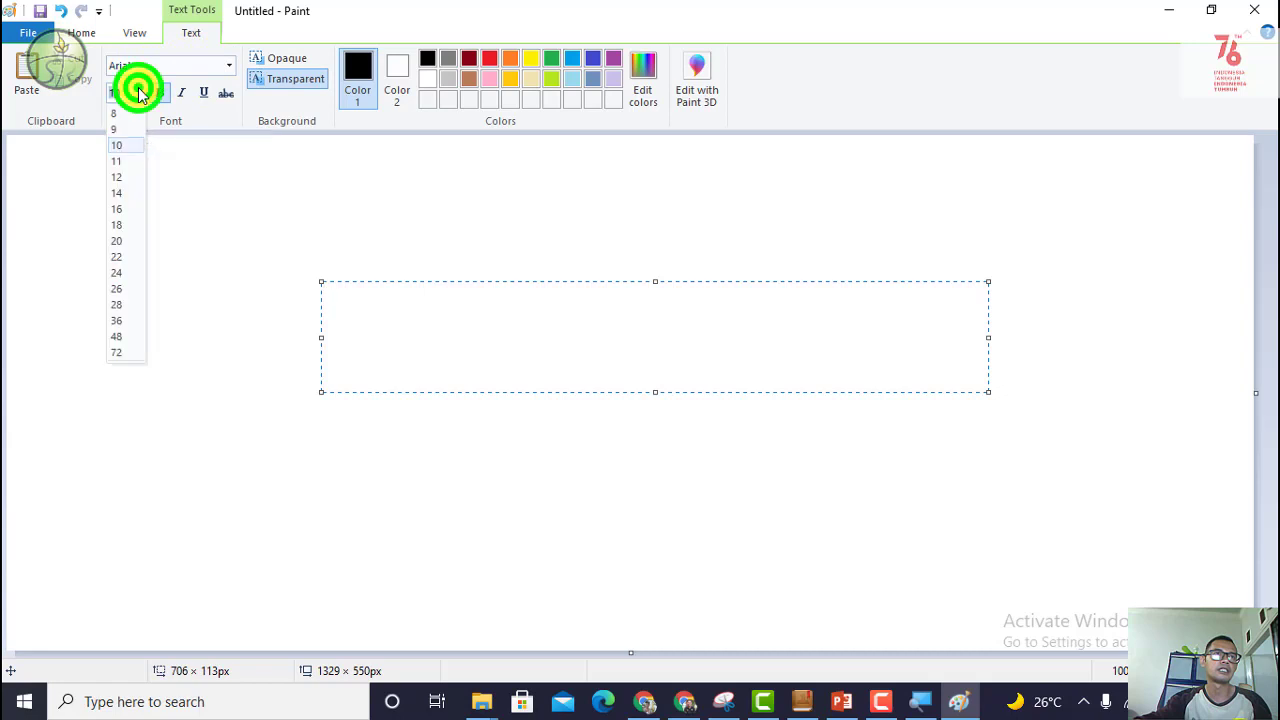
left_click(123, 181)
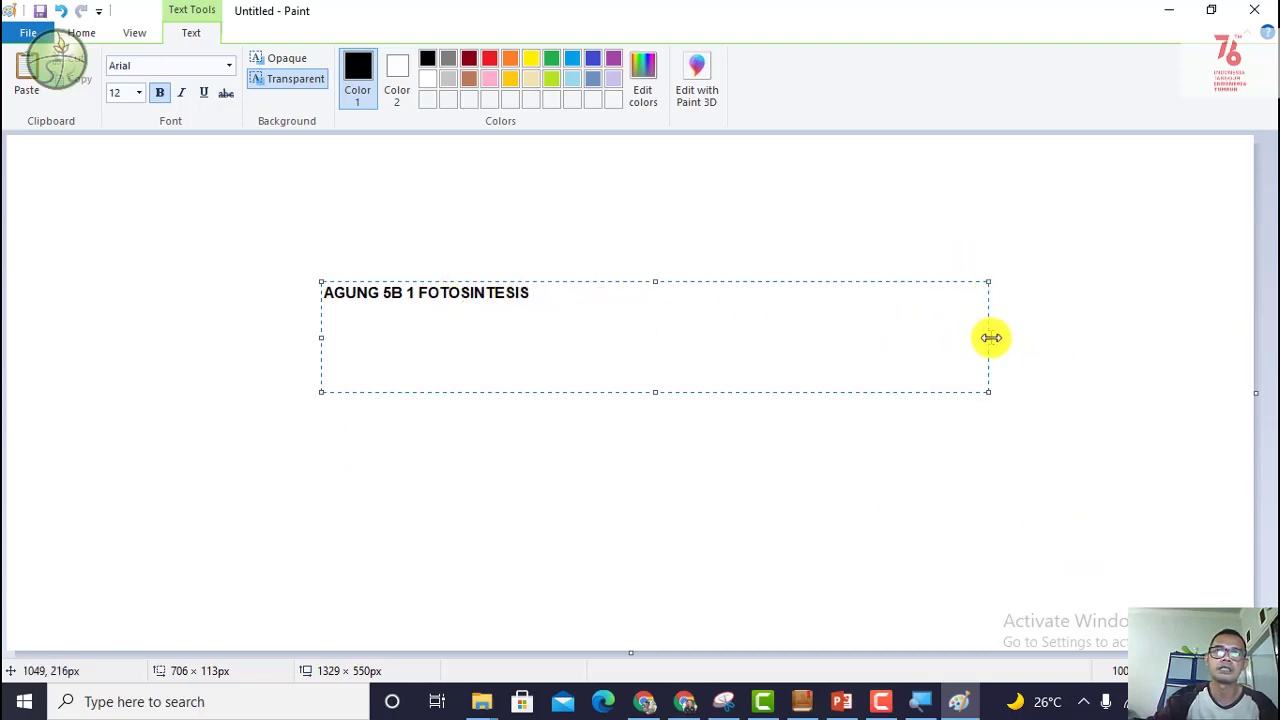
Step: Shrink the heading's text box to about 238 × 29 px and place it in the canvas's upper-right corner
left_click_drag(990, 338, 549, 315)
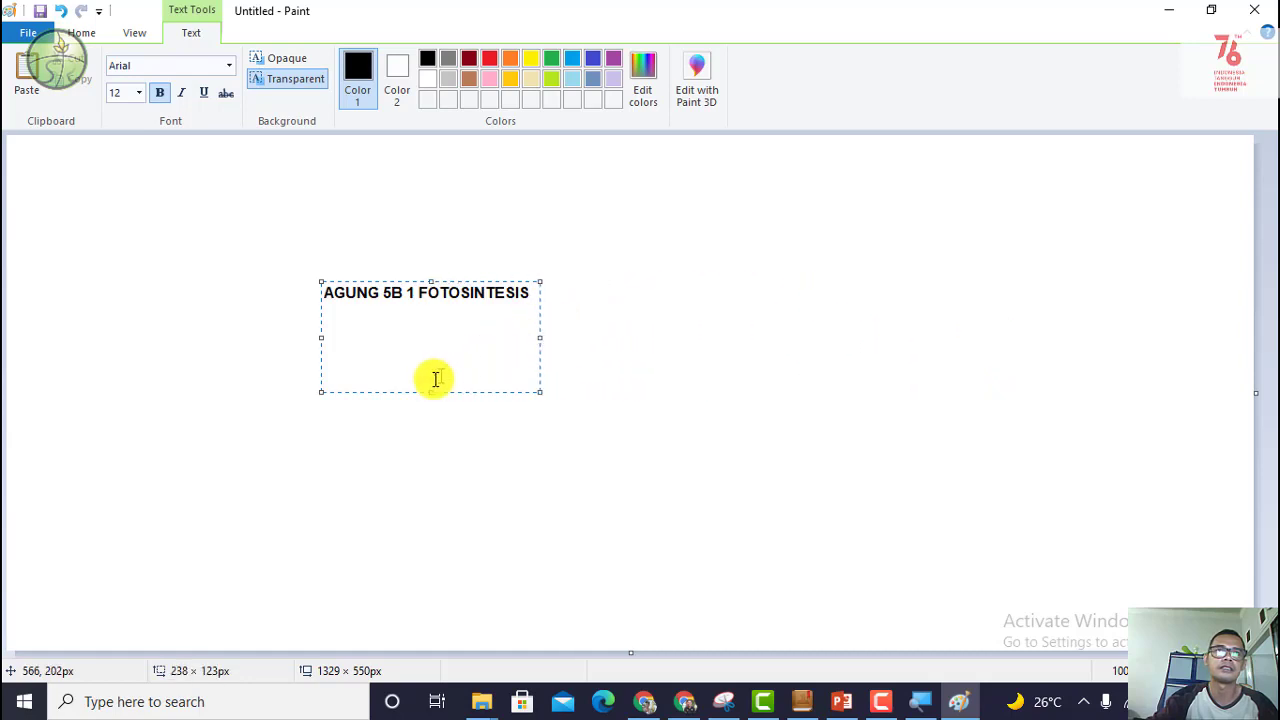
left_click_drag(431, 392, 448, 307)
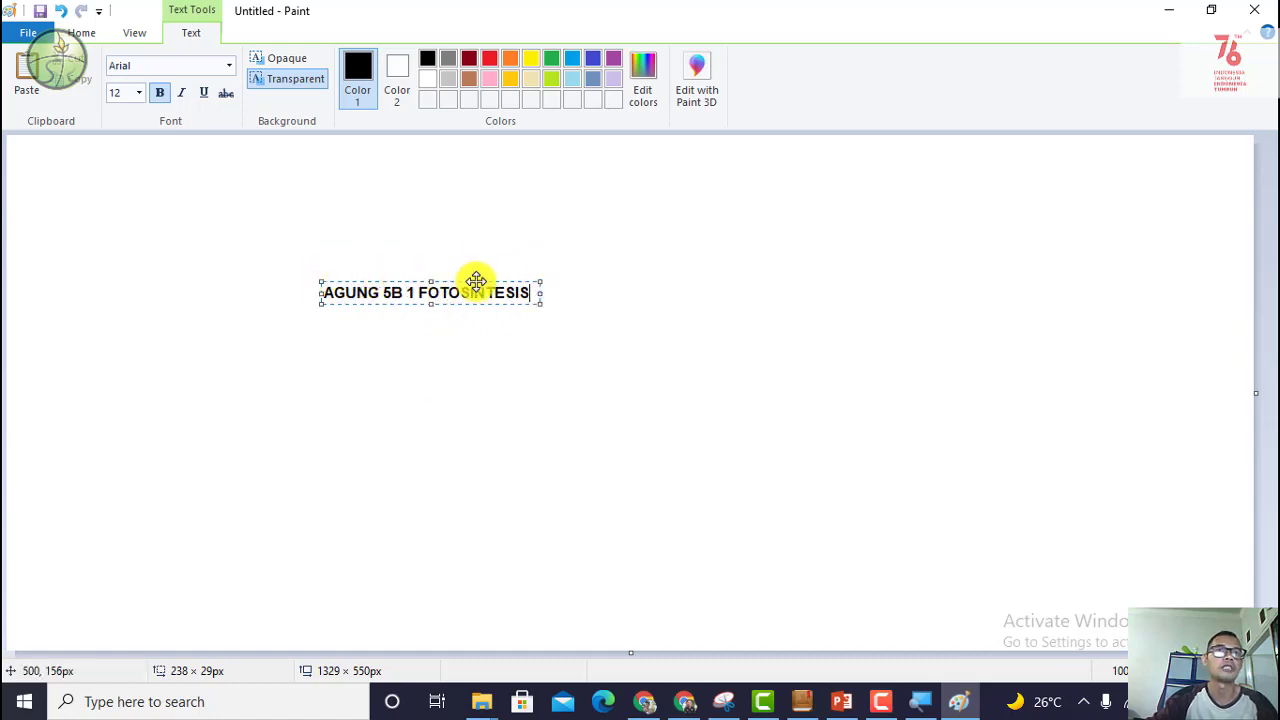
left_click_drag(476, 281, 1190, 163)
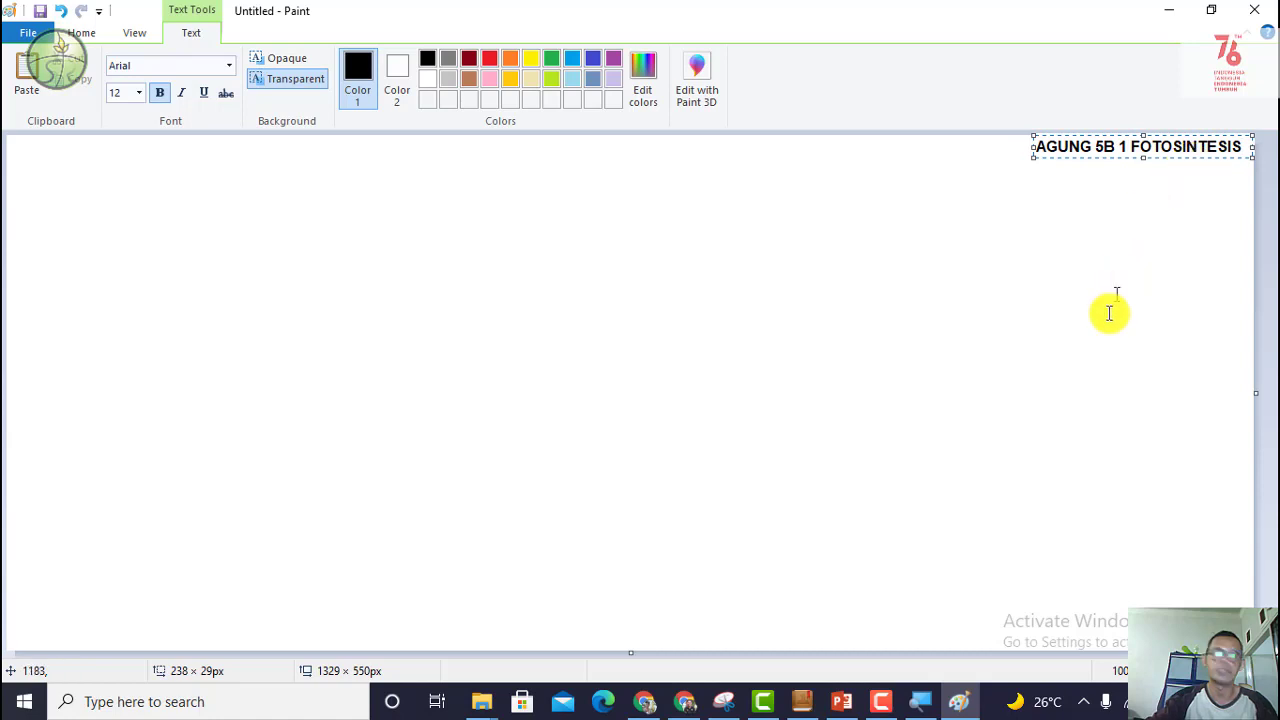
left_click(1028, 440)
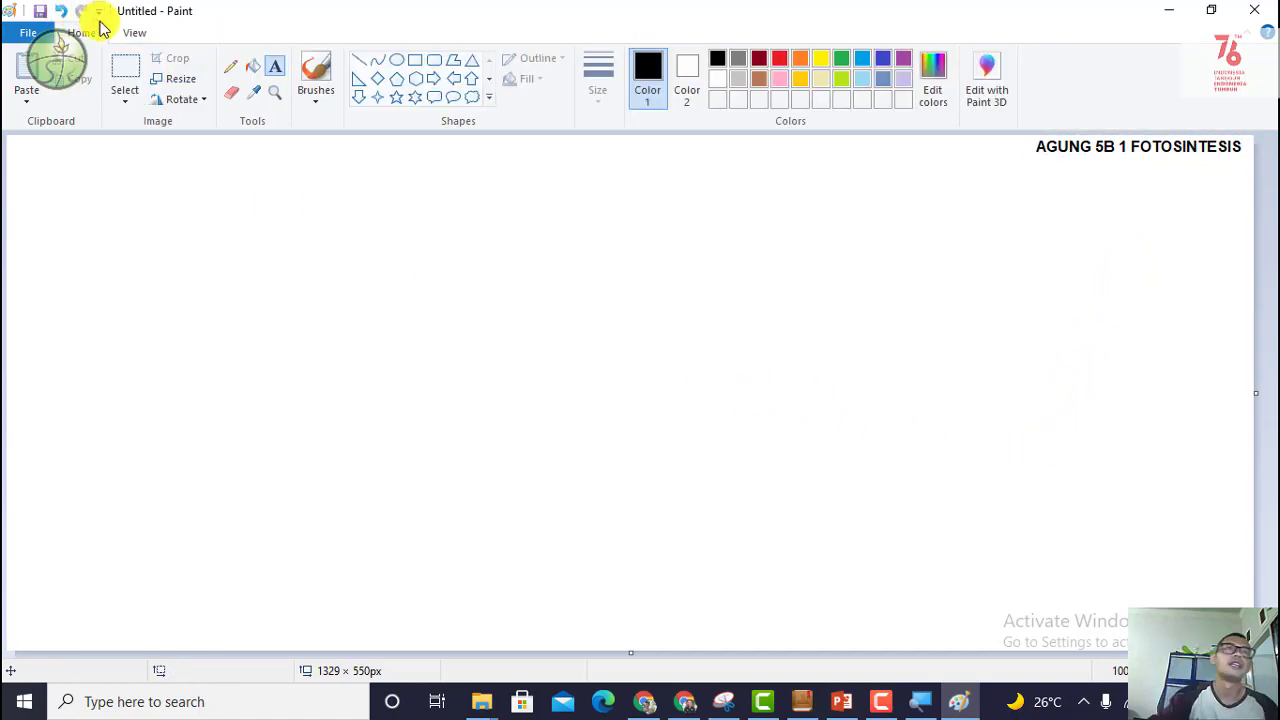
Step: Add the caption "Skema Fotosintesis" in a text box of about 231 × 26 px, centred along the canvas's lower edge
left_click(272, 78)
left_click_drag(330, 382, 1014, 427)
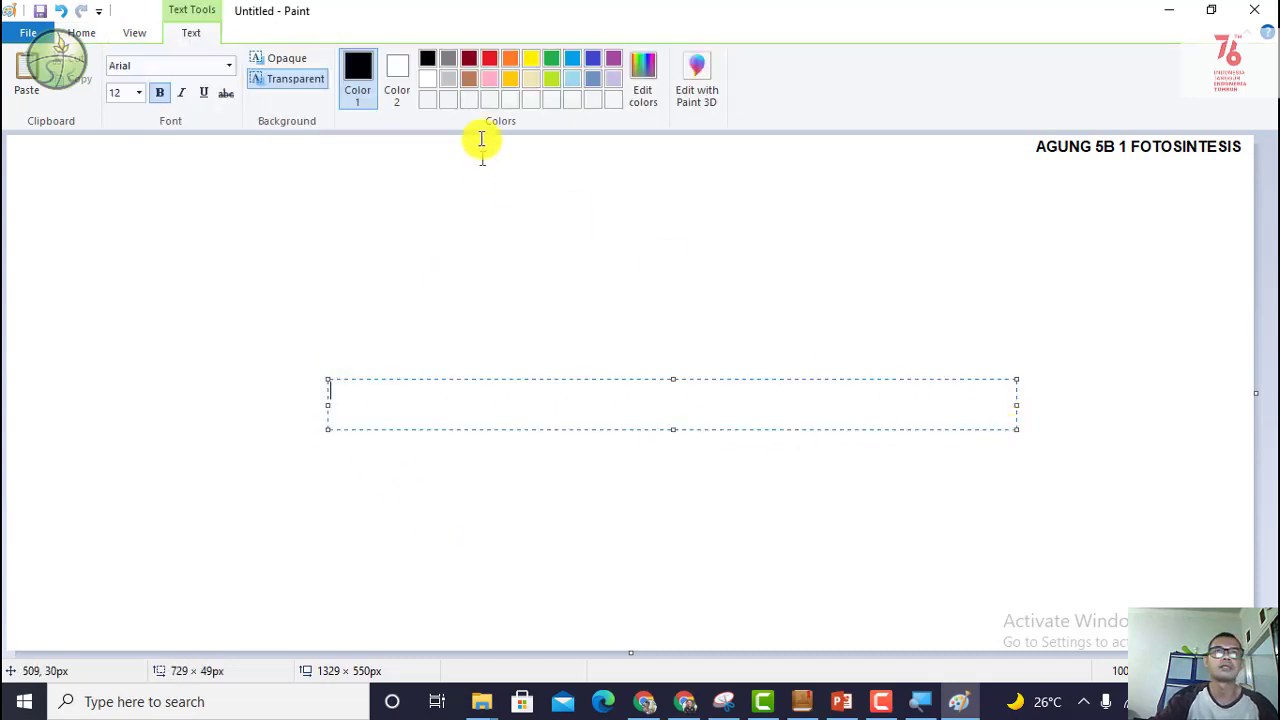
left_click(318, 80)
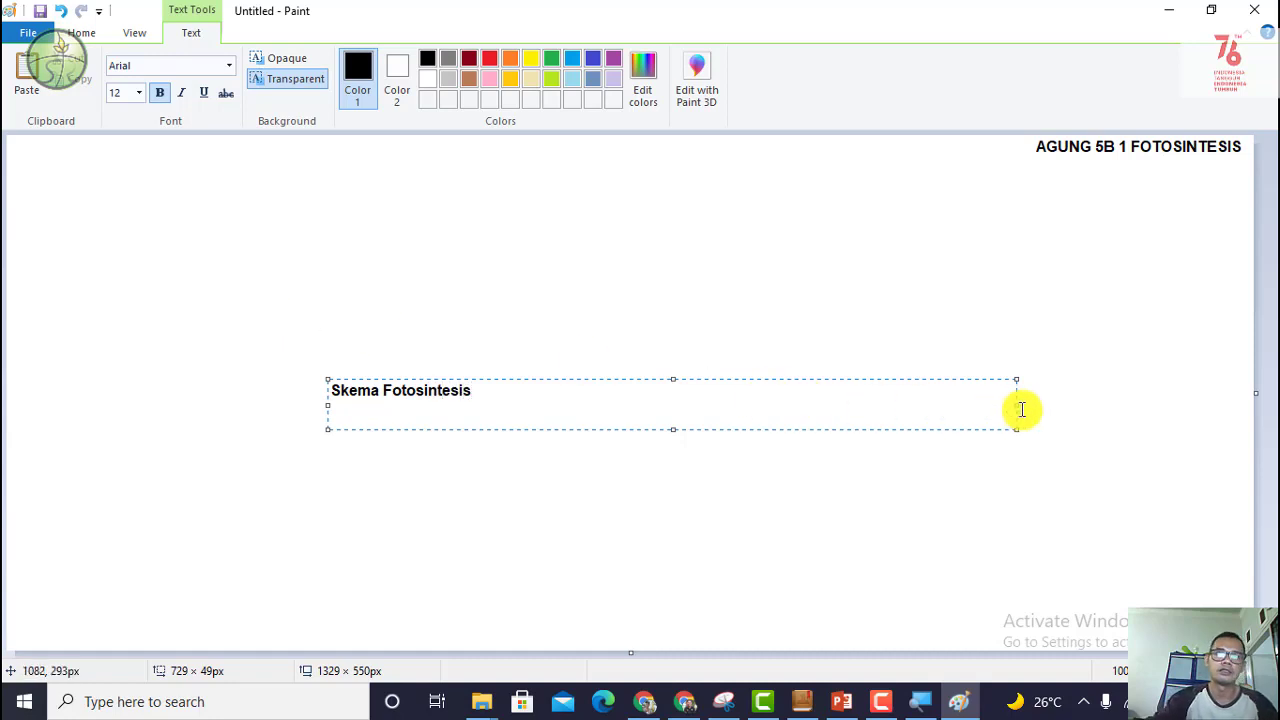
left_click_drag(1017, 406, 540, 405)
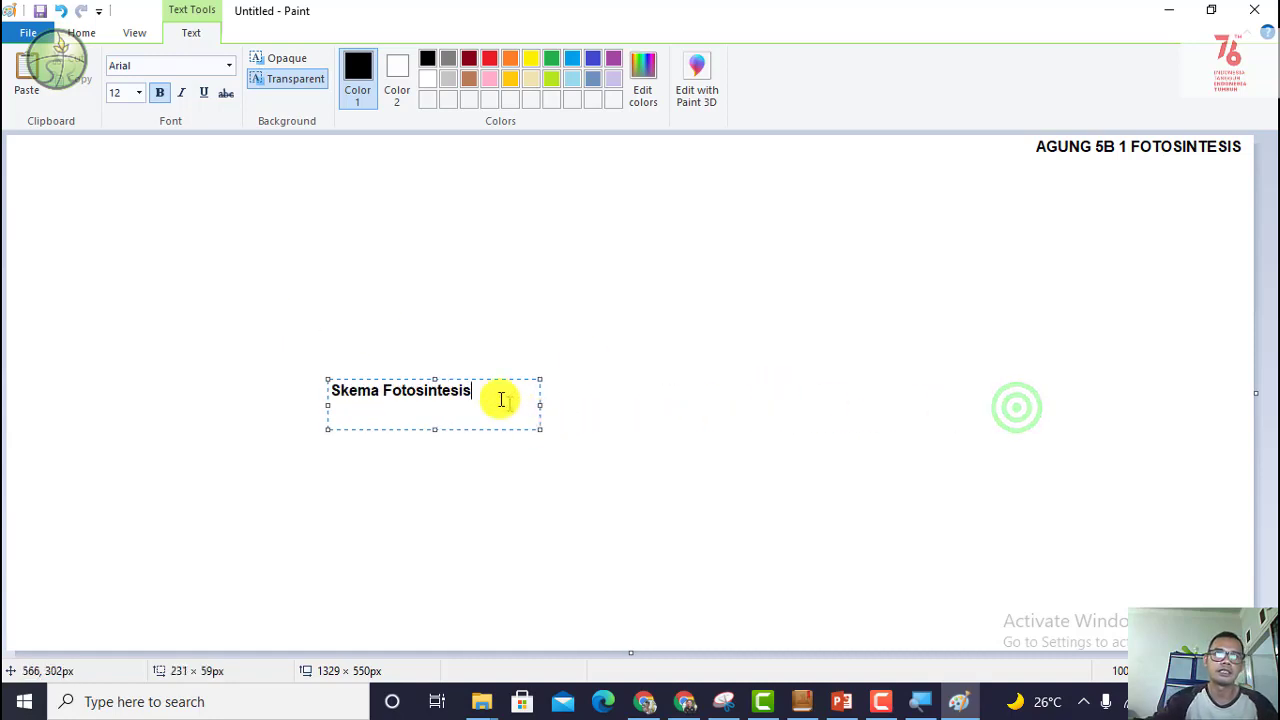
left_click_drag(434, 429, 707, 626)
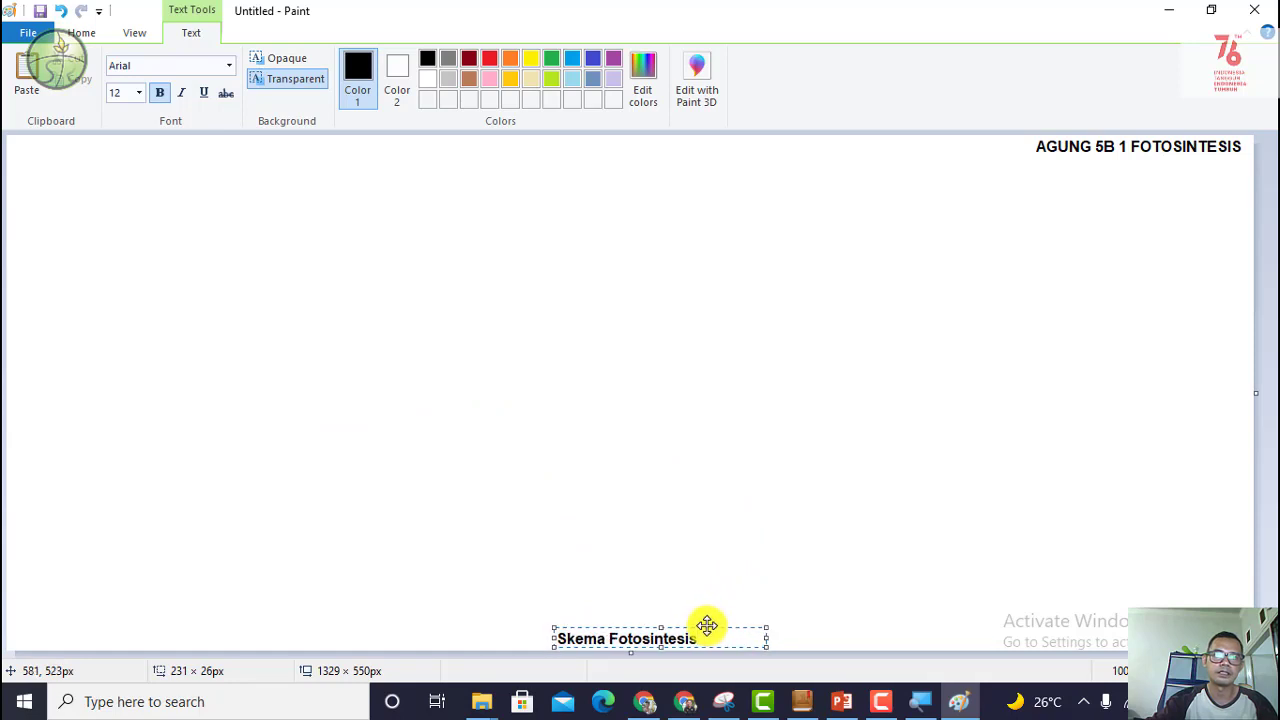
left_click(709, 560)
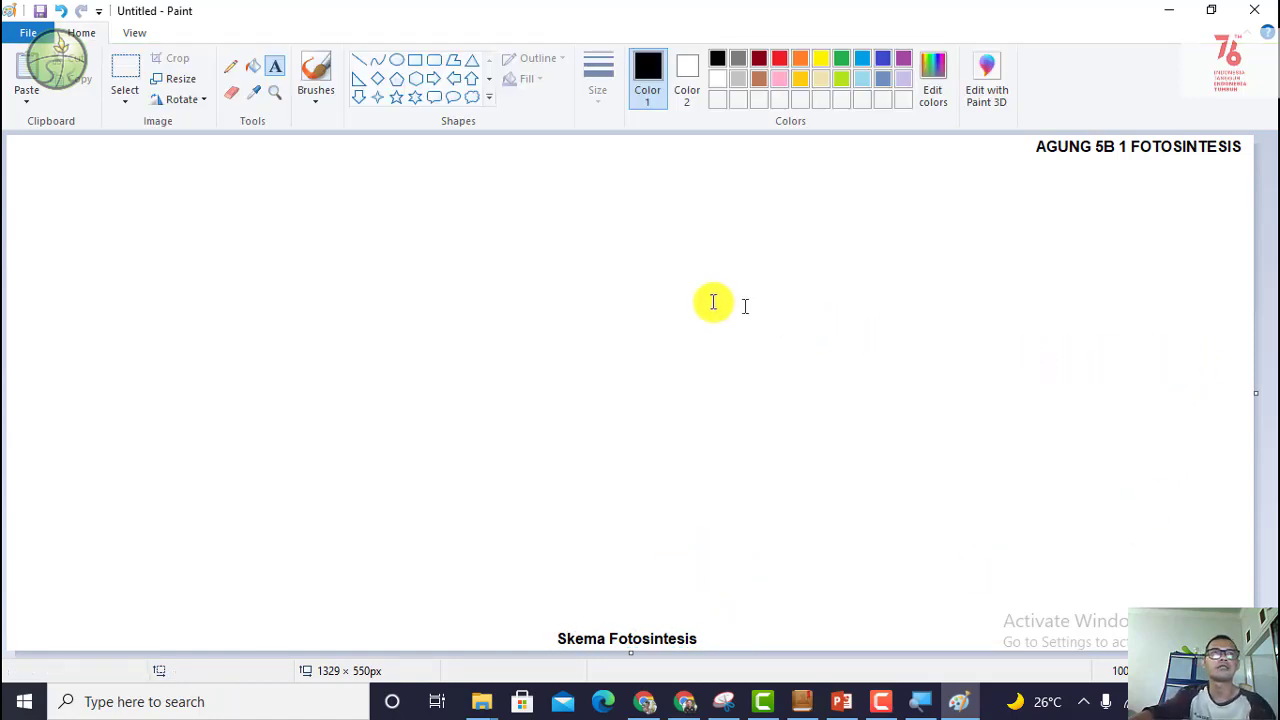
Step: Draw a black rectangular frame of about 1300 × 506 px between the heading and the caption, using the second-thinnest line size
left_click(418, 59)
left_click(606, 92)
left_click(614, 166)
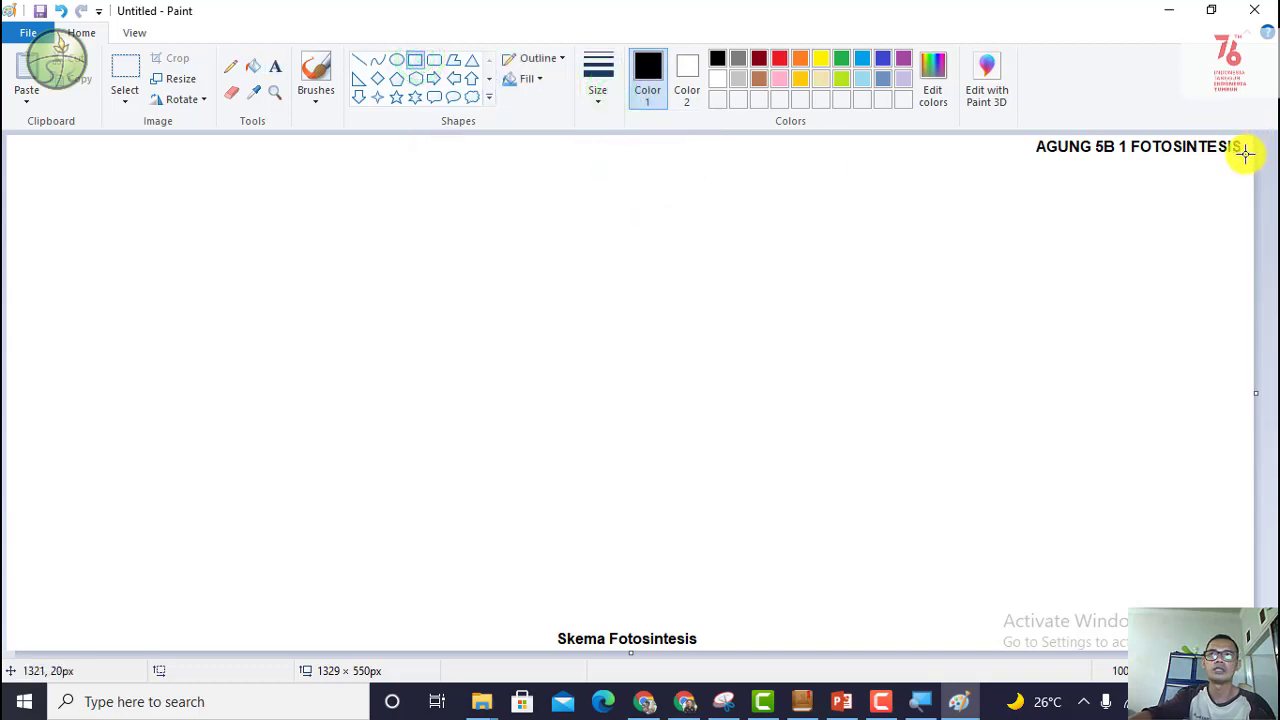
mouse_move(1241, 155)
left_mouse_down()
mouse_move(677, 309)
mouse_move(38, 590)
mouse_move(16, 611)
mouse_move(21, 628)
left_mouse_up()
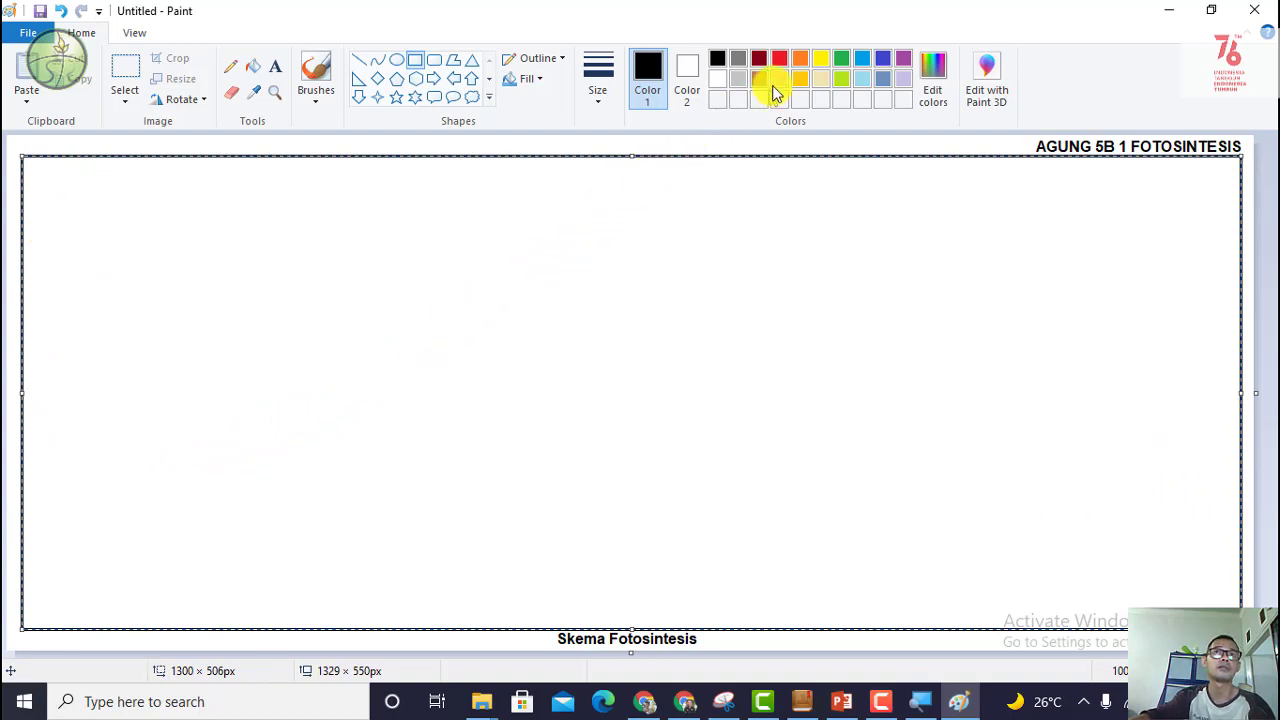
Step: Try the frame's outline in red, green and purple, and return it to black
left_click(783, 58)
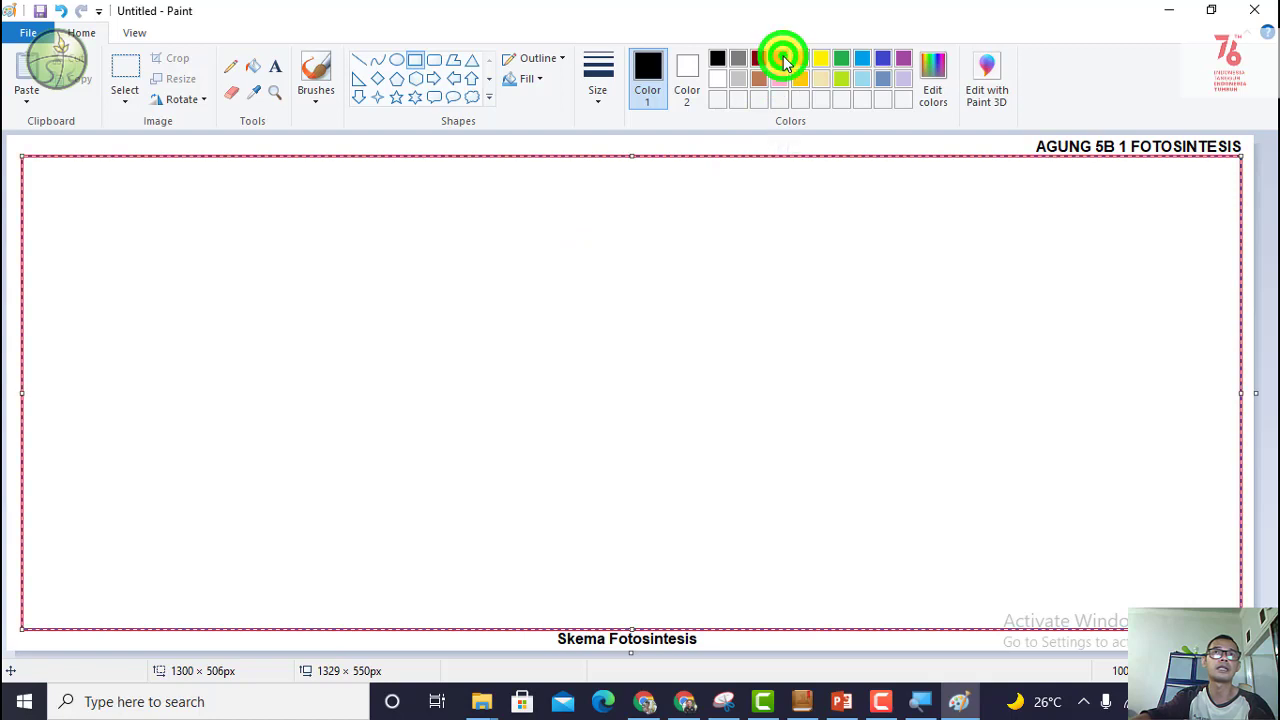
left_click(838, 59)
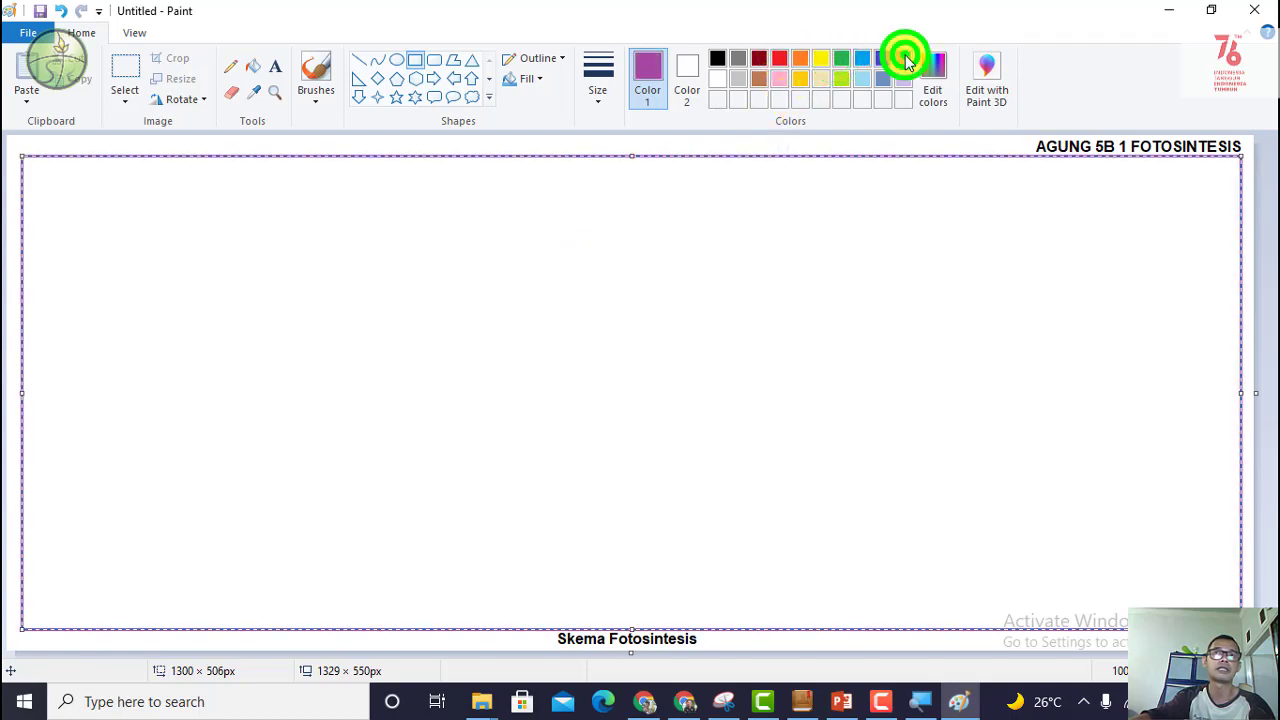
left_click(718, 59)
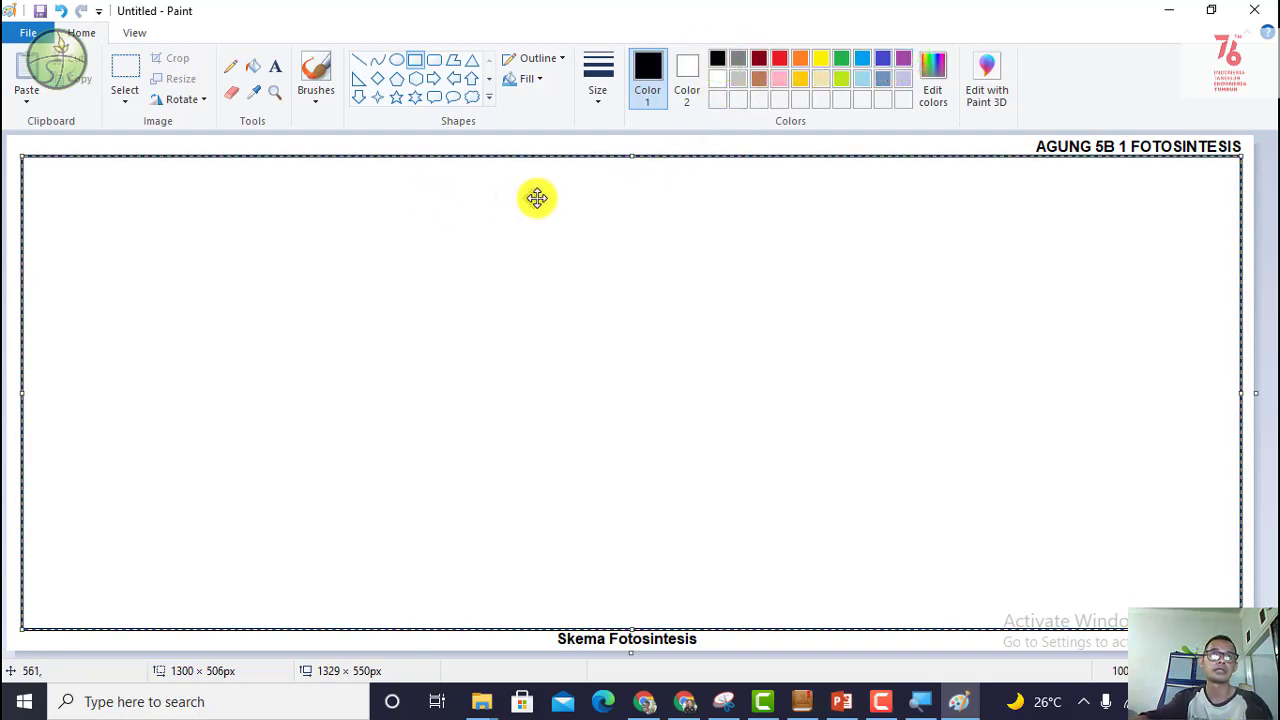
left_click(415, 62)
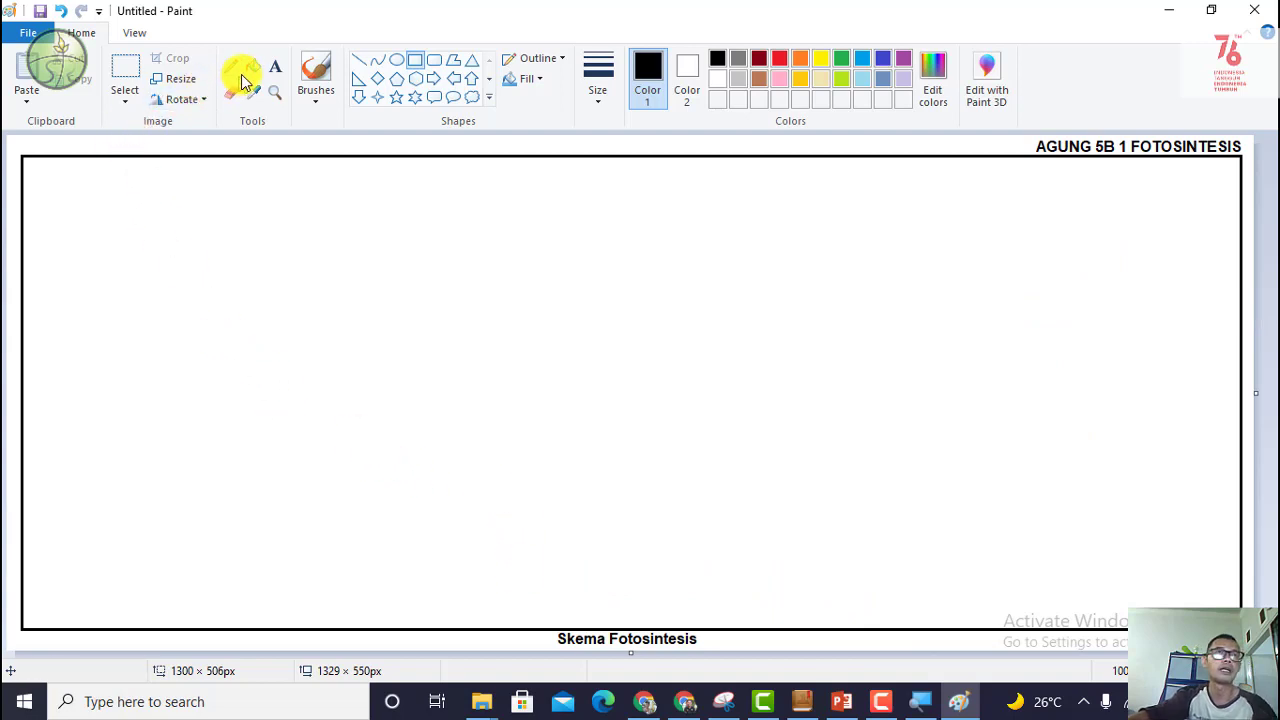
Step: Draw a gentle S-shaped black curve about 317 px wide in the lower middle of the frame, using the thickest line size
left_click(376, 60)
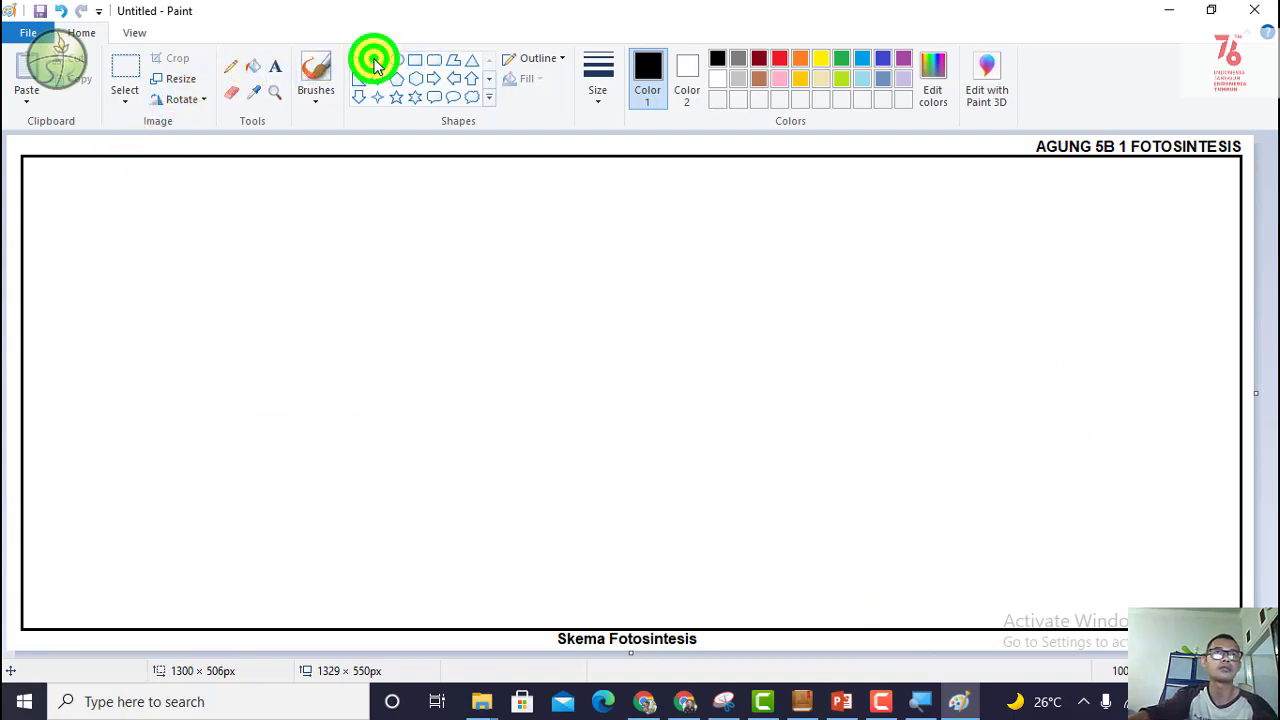
left_click(590, 88)
left_click(642, 240)
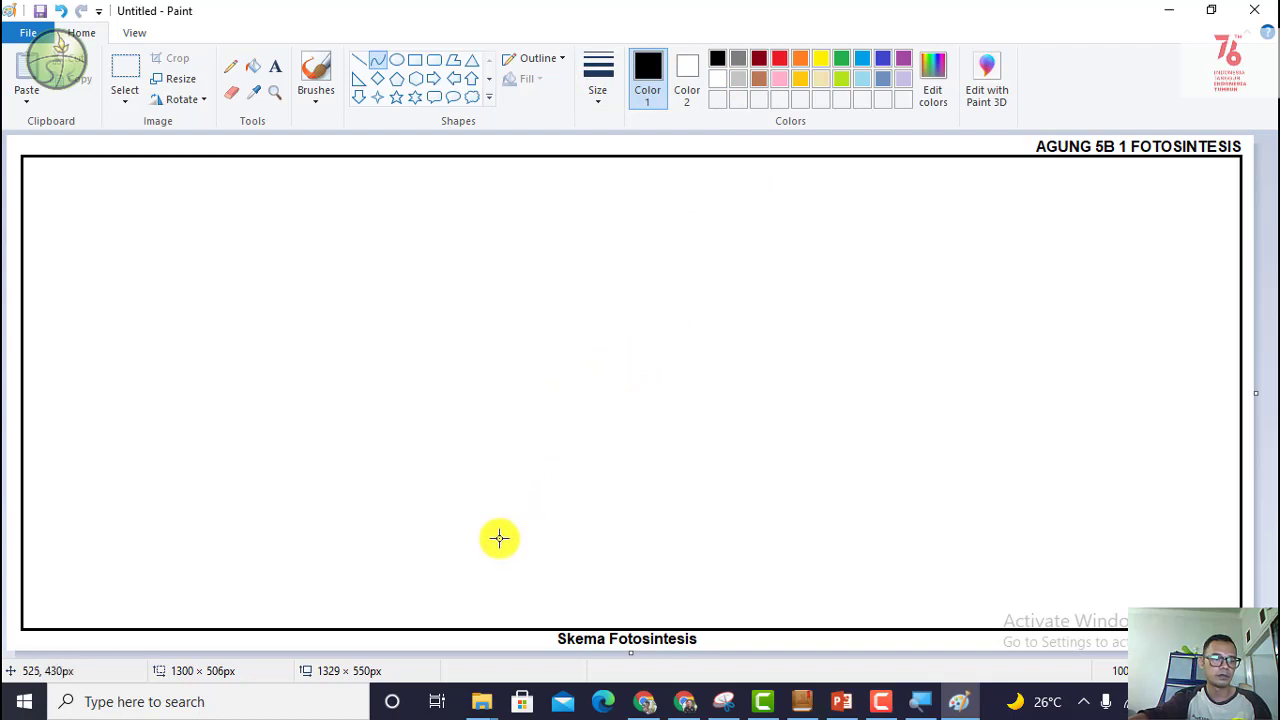
left_click_drag(499, 538, 804, 568)
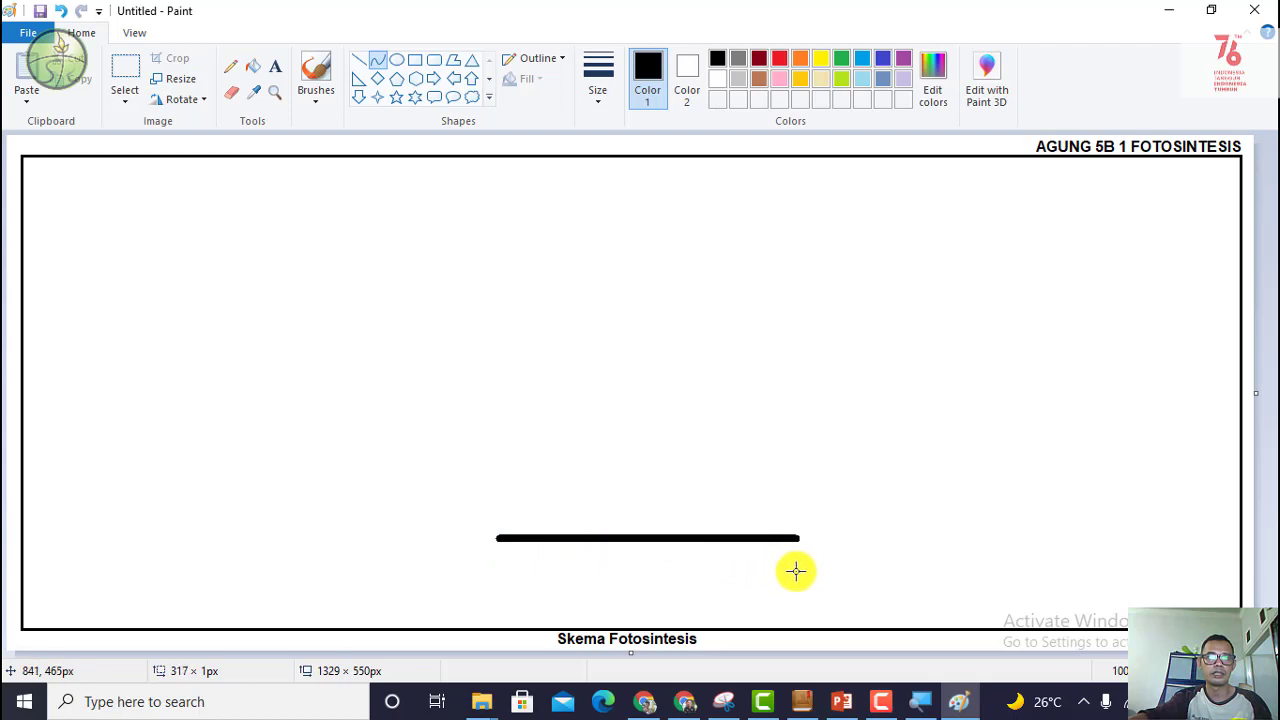
left_click_drag(583, 535, 566, 512)
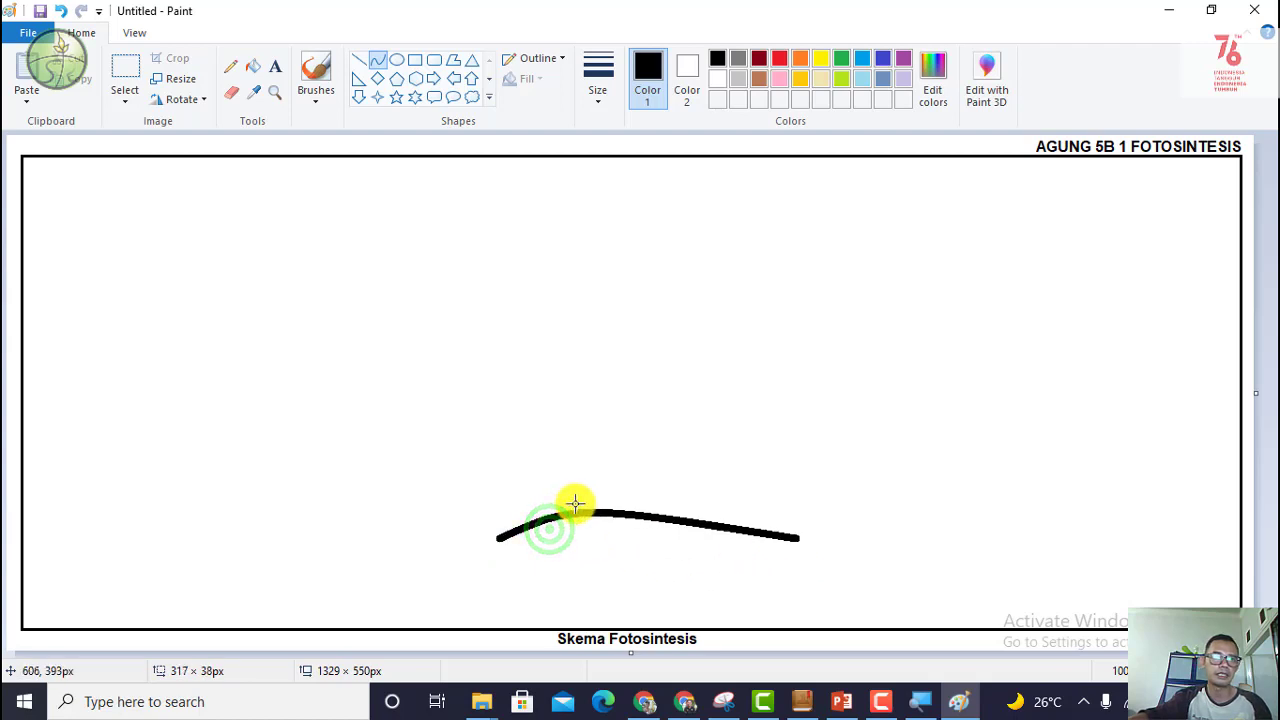
left_click_drag(649, 517, 681, 560)
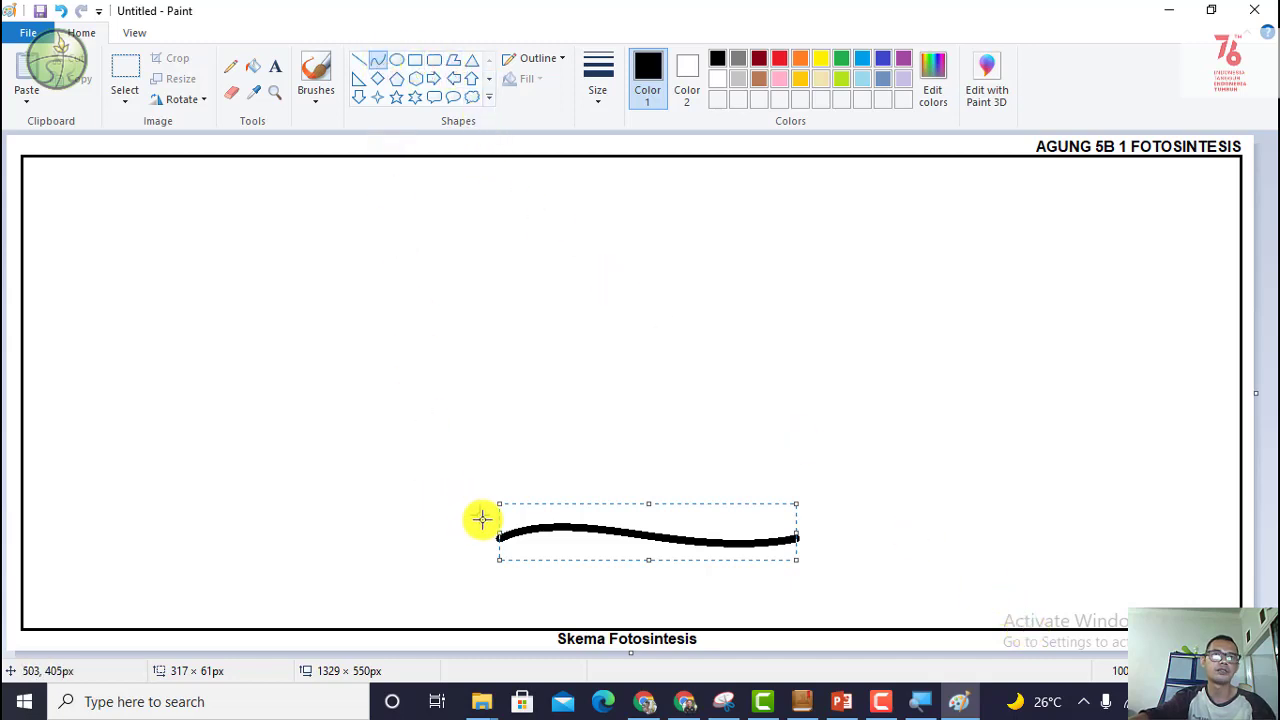
left_click(377, 61)
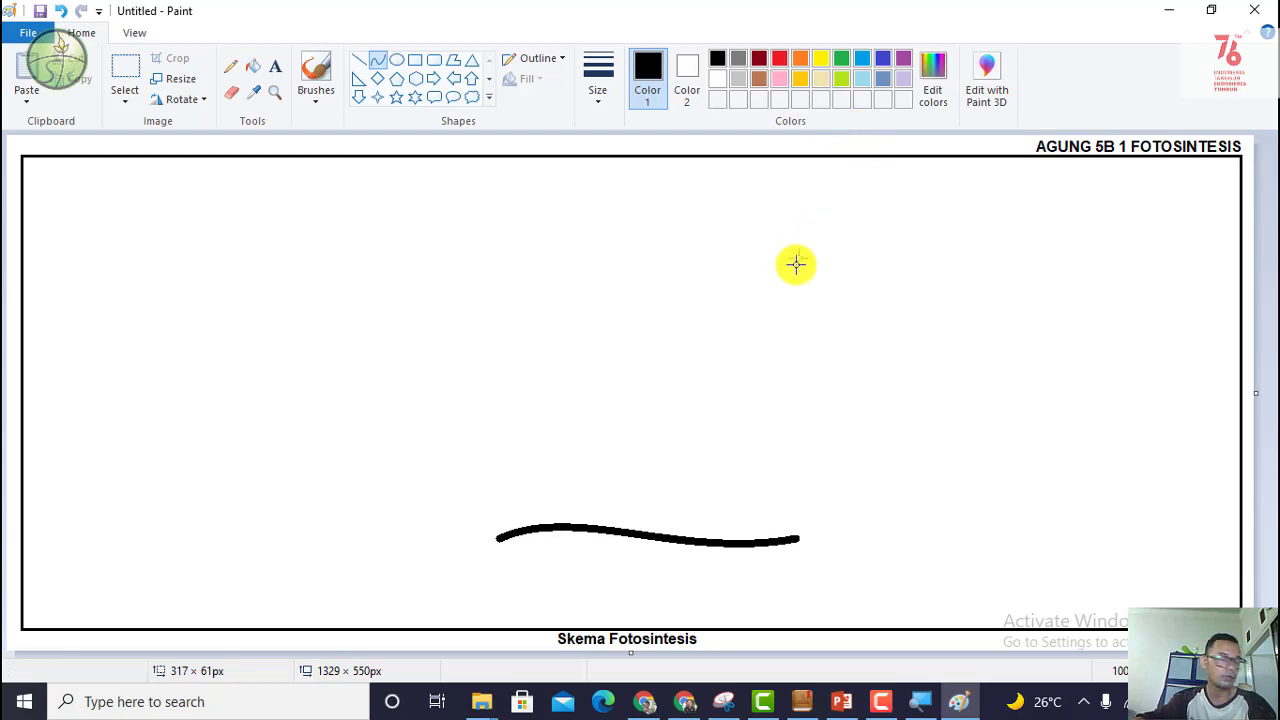
Step: Draw a light grey horizontal line about 322 px long below the curve, using the second-thinnest line size
left_click(359, 60)
left_click(596, 96)
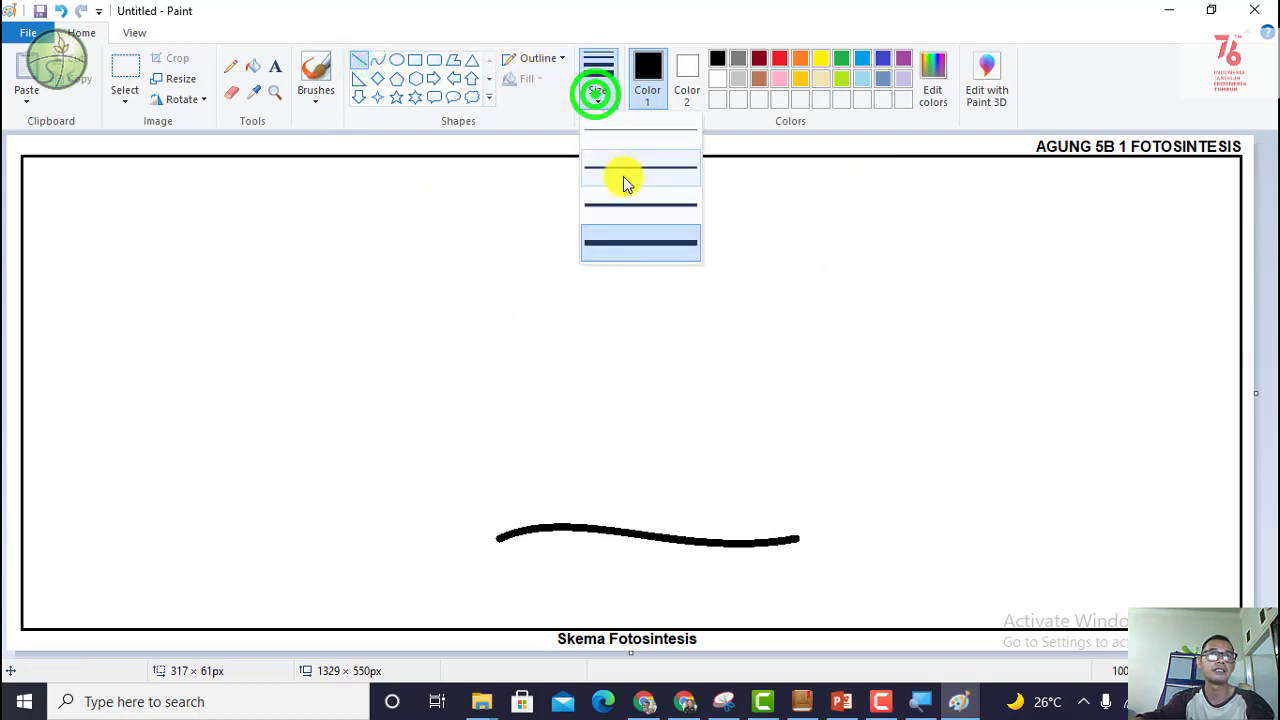
left_click(637, 172)
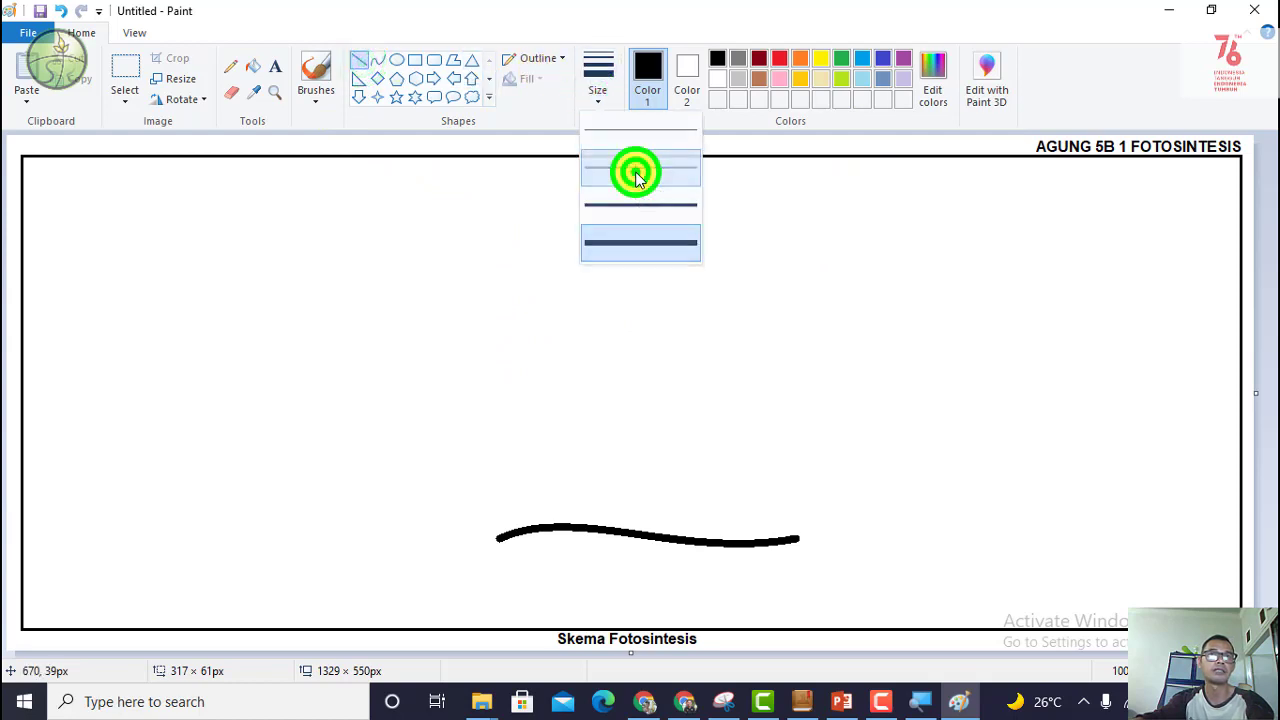
left_click(739, 80)
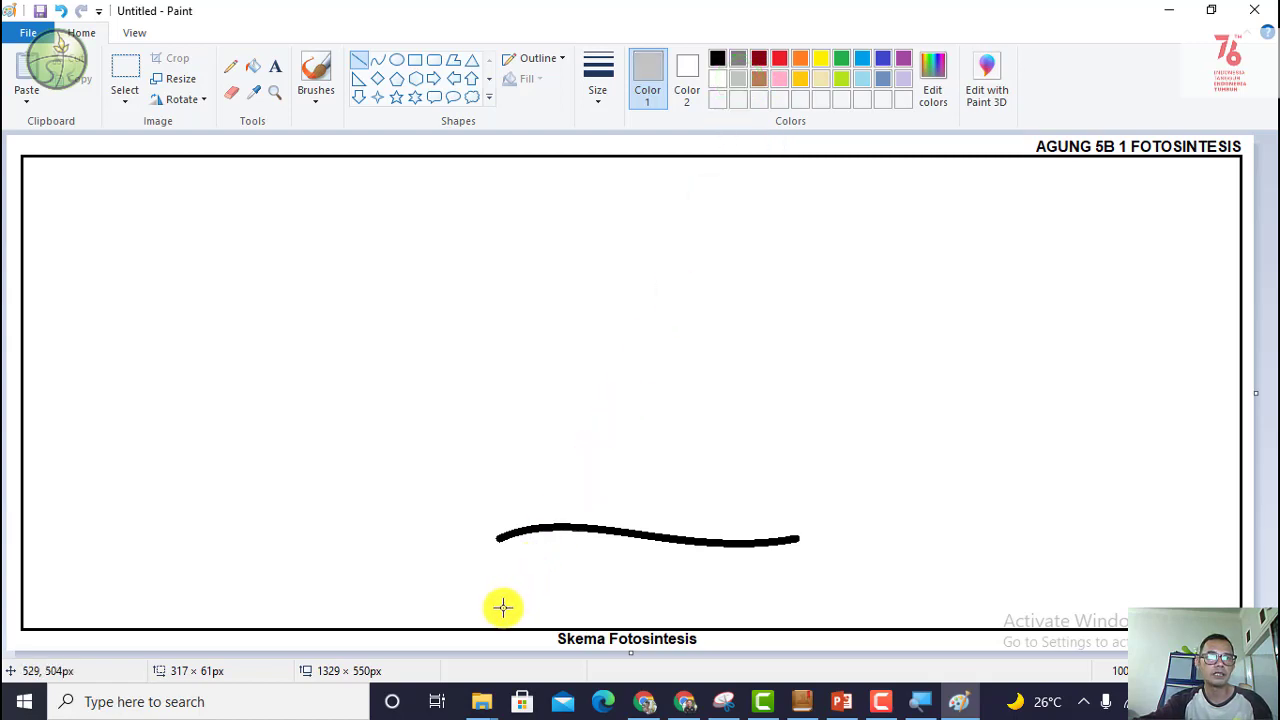
left_click_drag(497, 610, 794, 627)
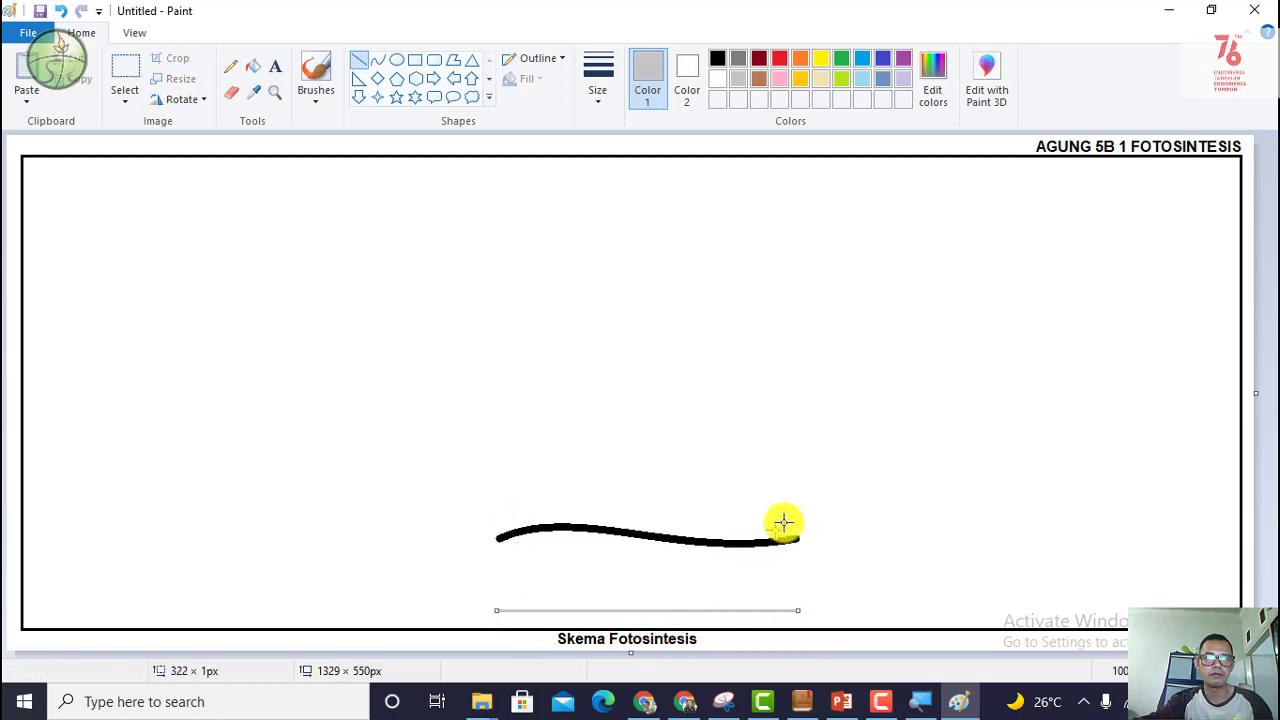
left_click(357, 60)
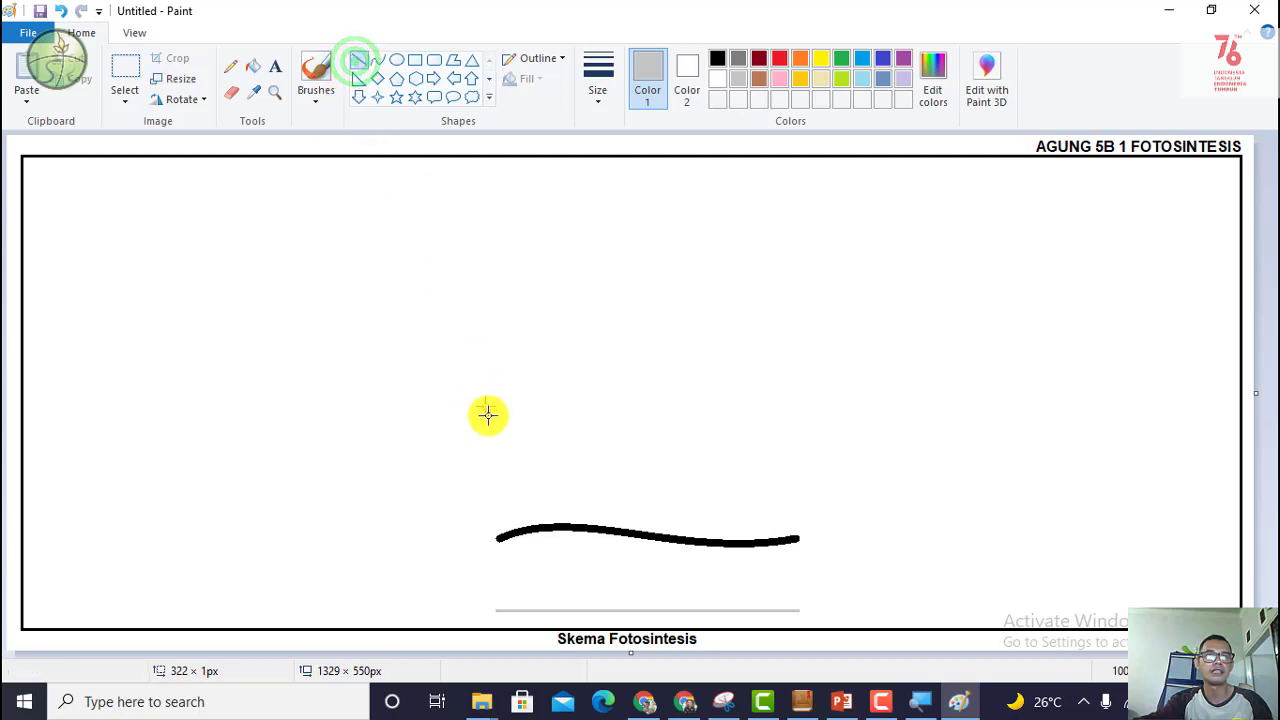
Step: Draw light grey vertical sides about 78 px tall joining the base line to the curve's ends, plus two horizontal dividers between them
left_click_drag(497, 608, 504, 540)
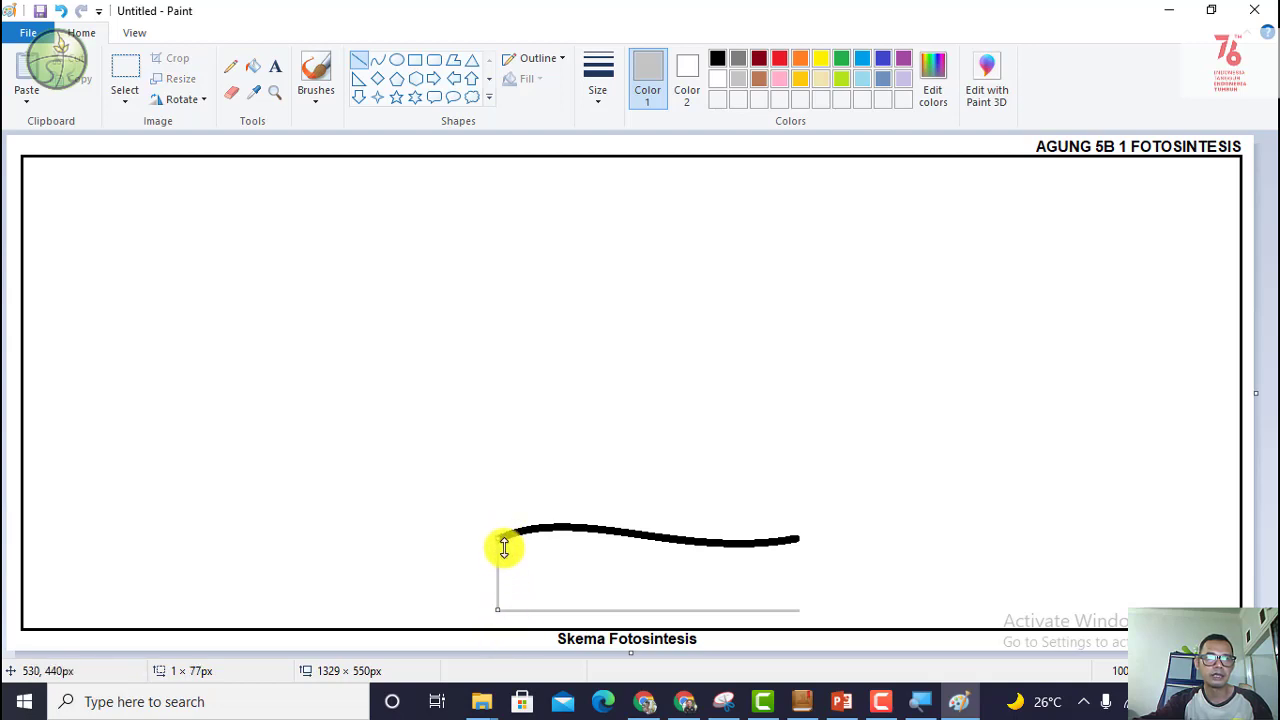
left_click_drag(797, 610, 797, 539)
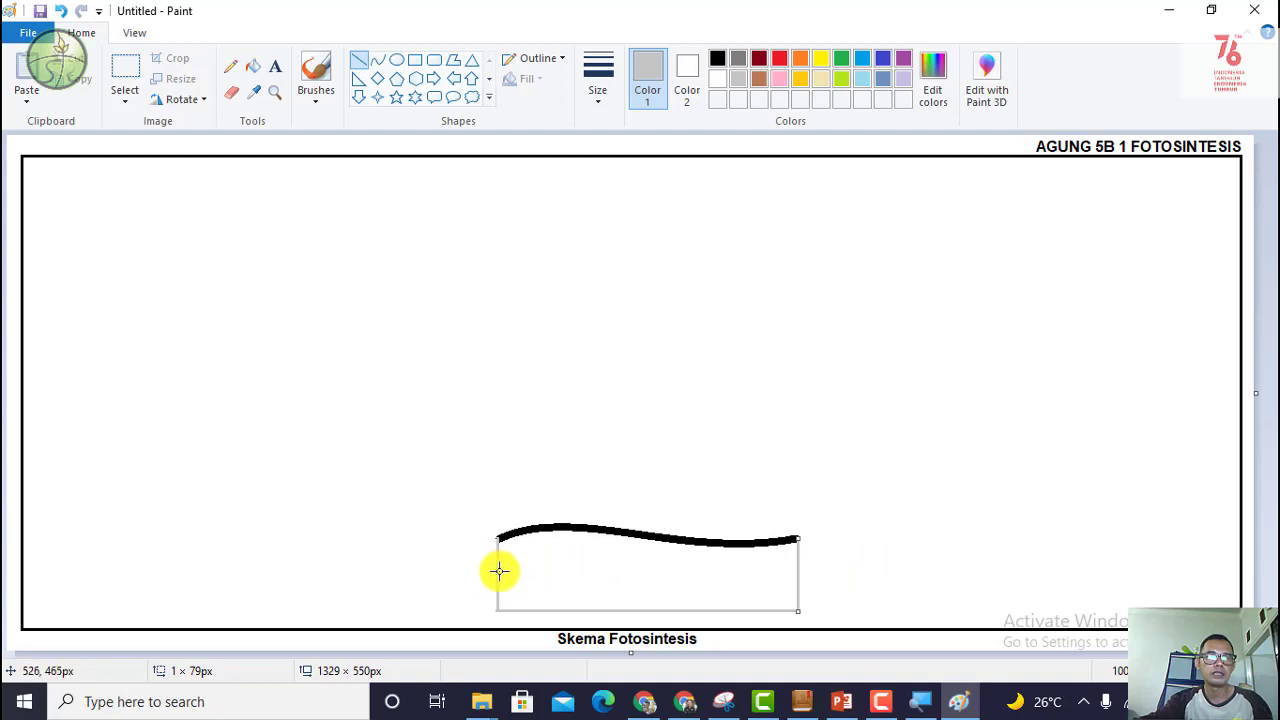
left_click_drag(497, 571, 797, 579)
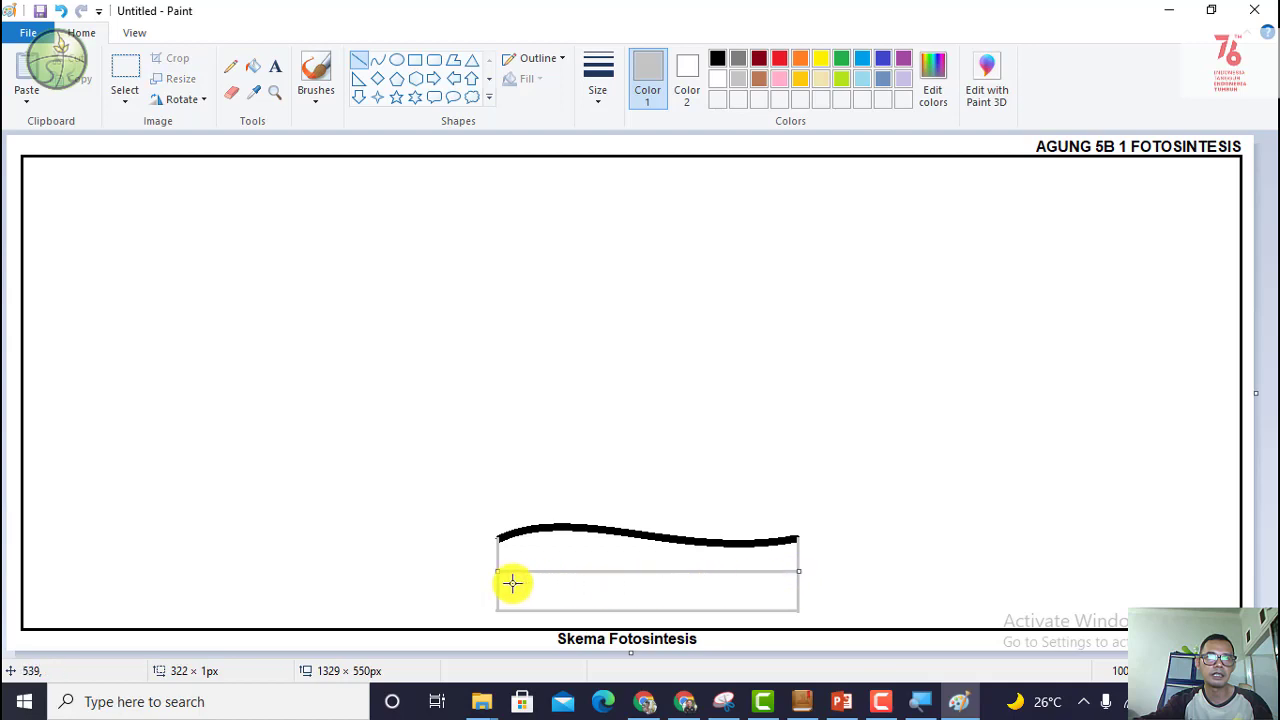
left_click(357, 60)
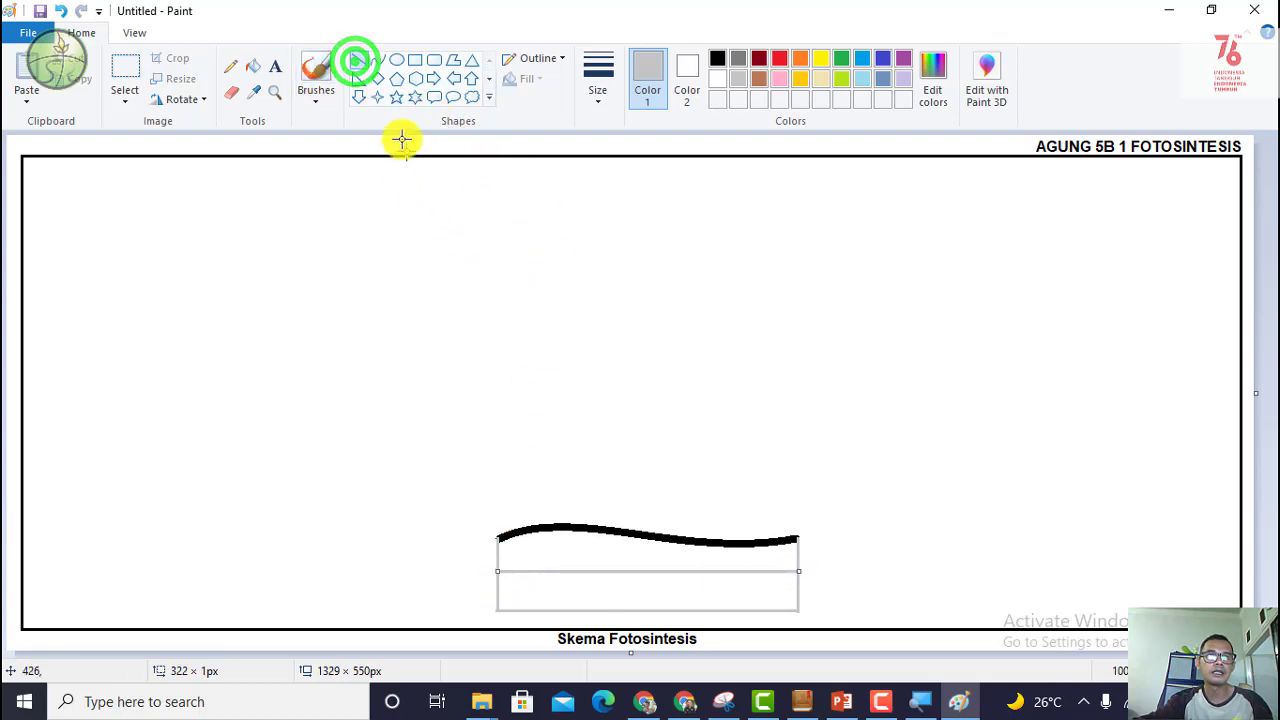
left_click(360, 64)
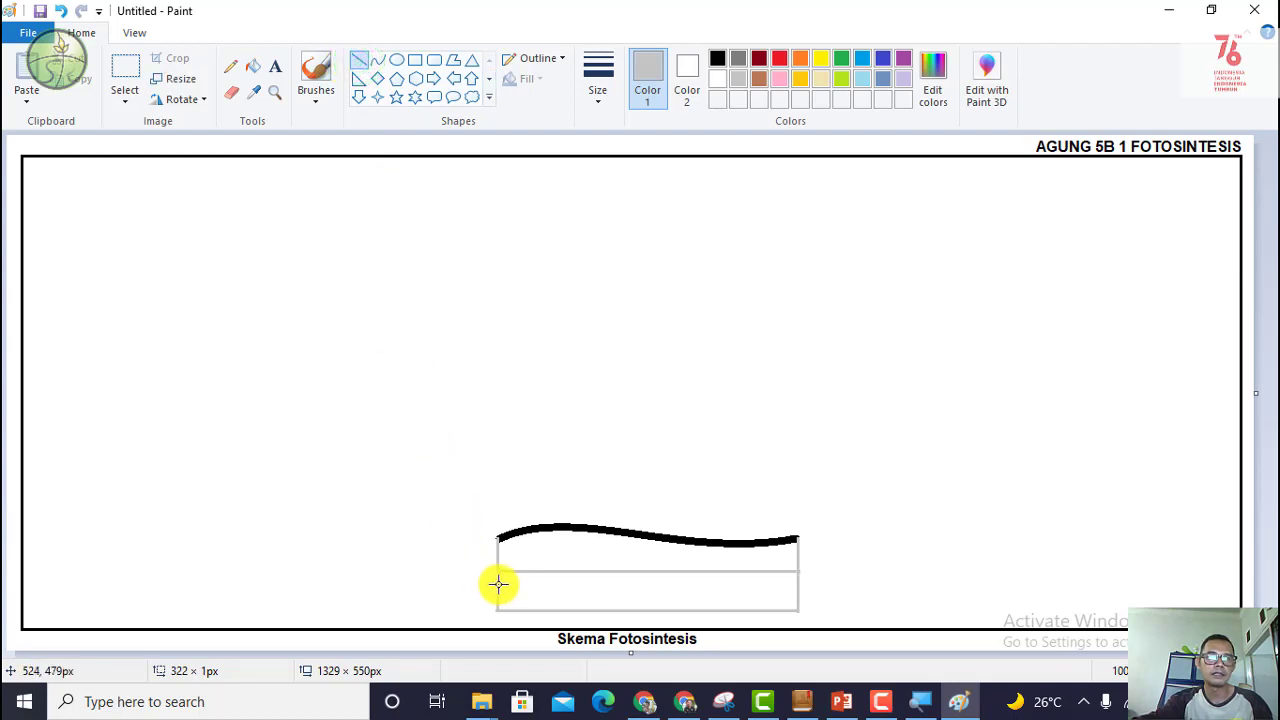
left_click_drag(498, 585, 796, 599)
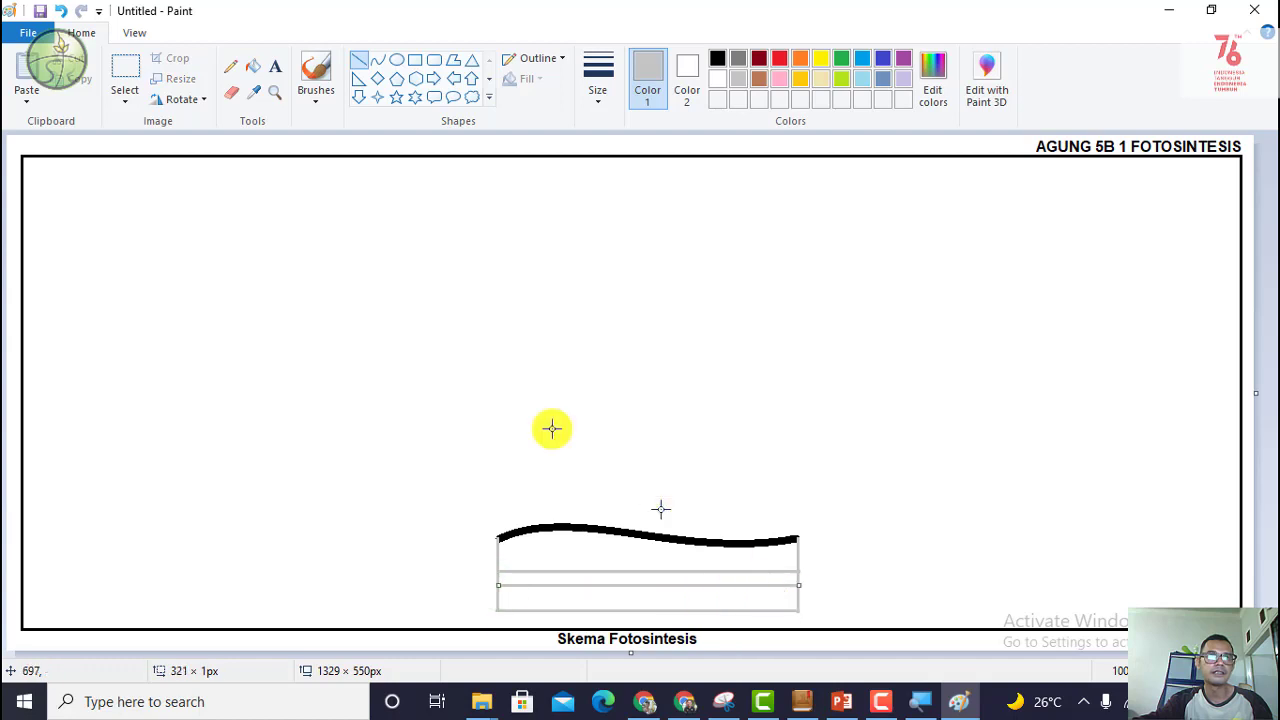
Step: Zoom to 300% and erase the overhanging line ends at the right side and lower corners of the grey box
left_click(276, 91)
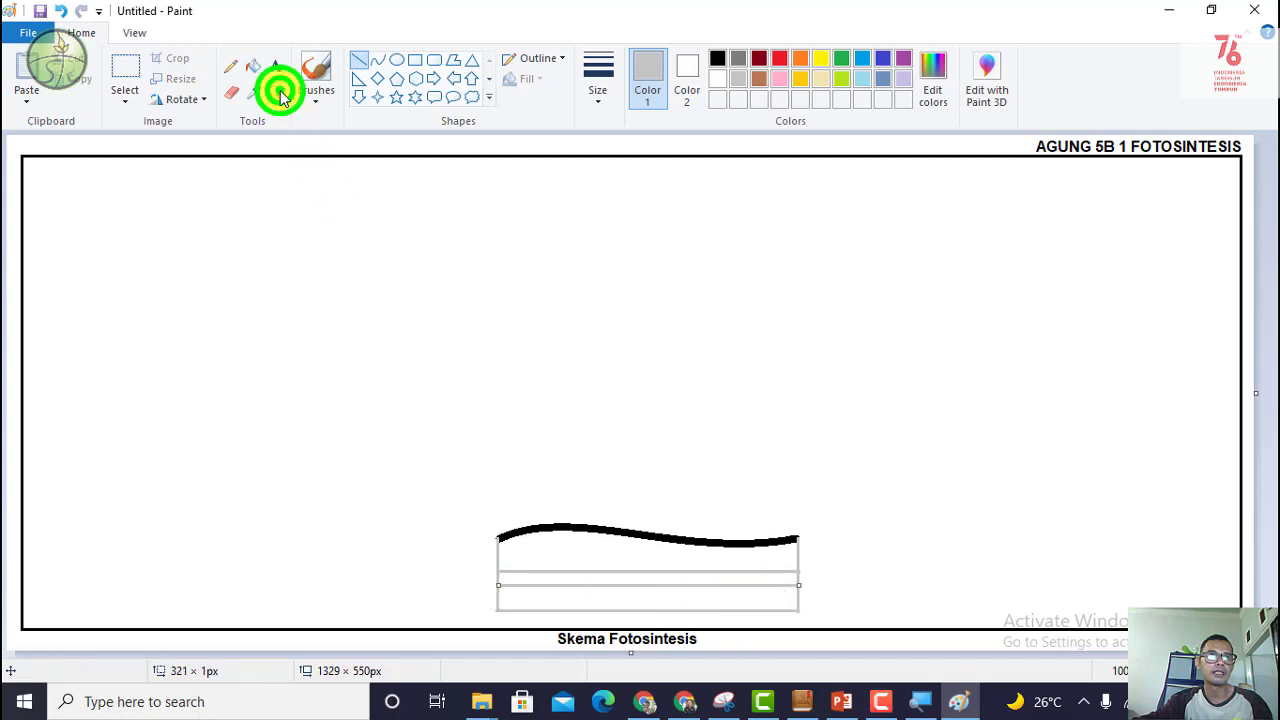
left_click(666, 575)
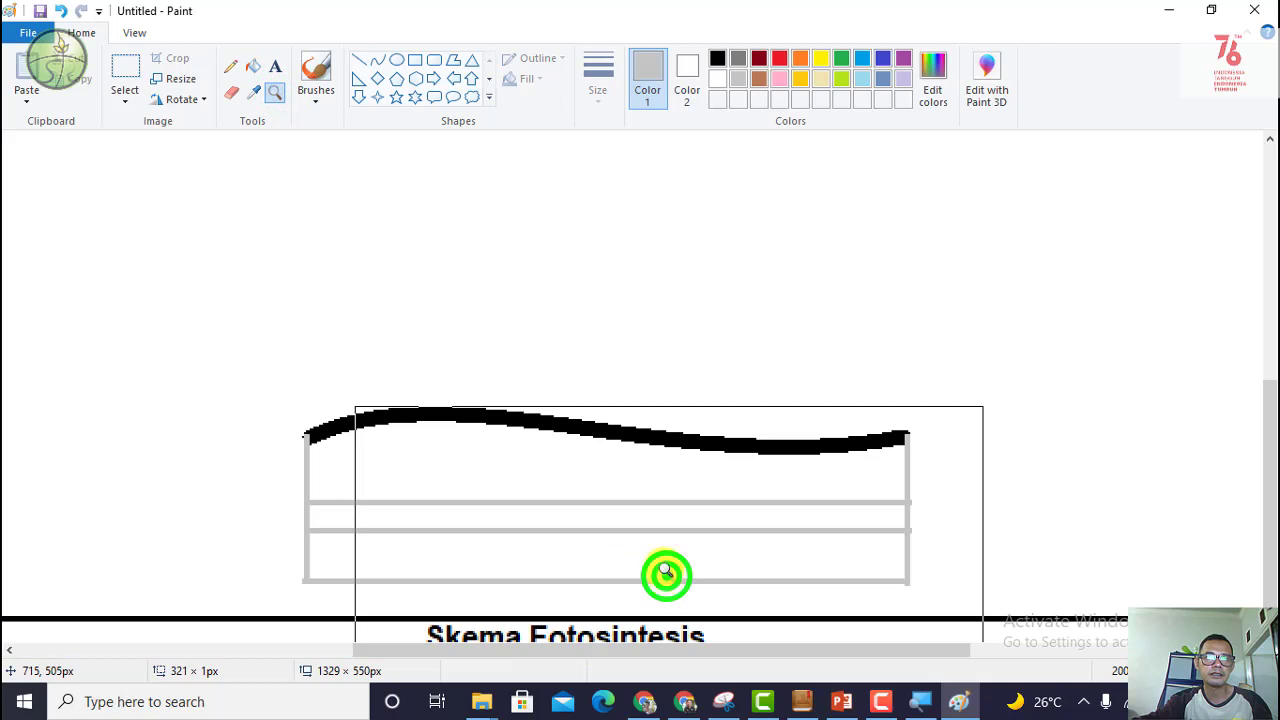
left_click(600, 513)
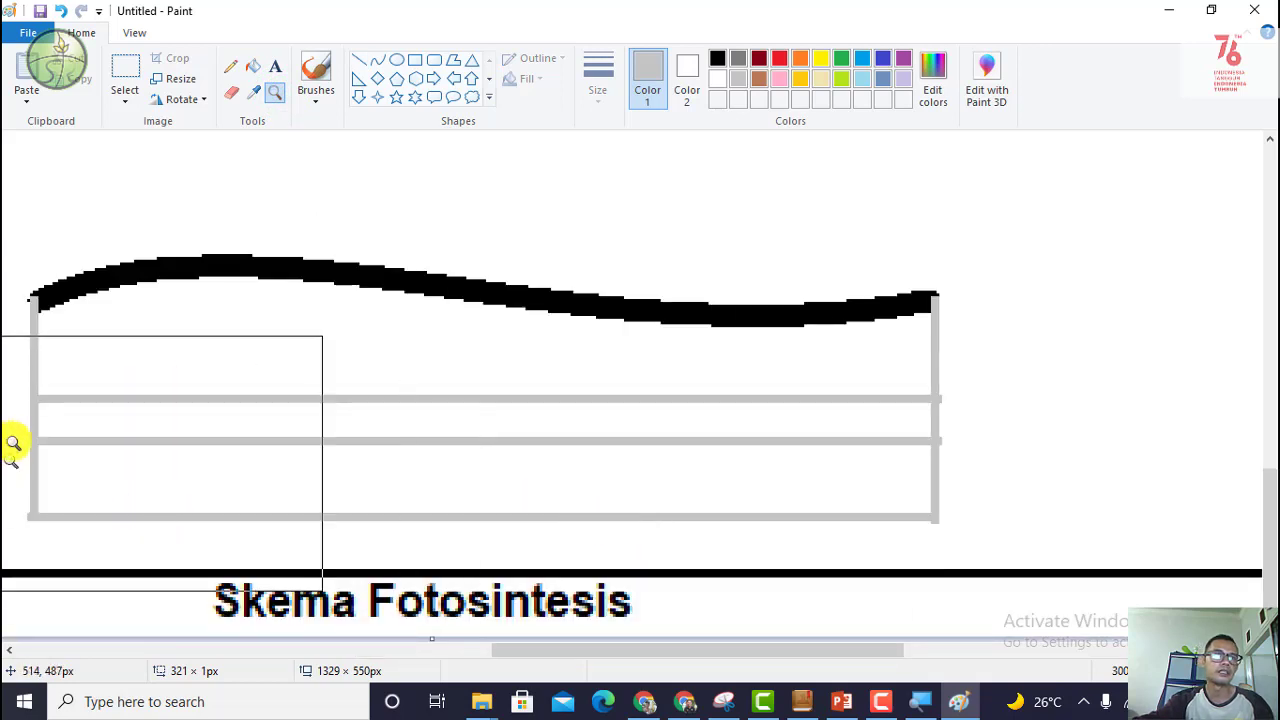
left_click(236, 94)
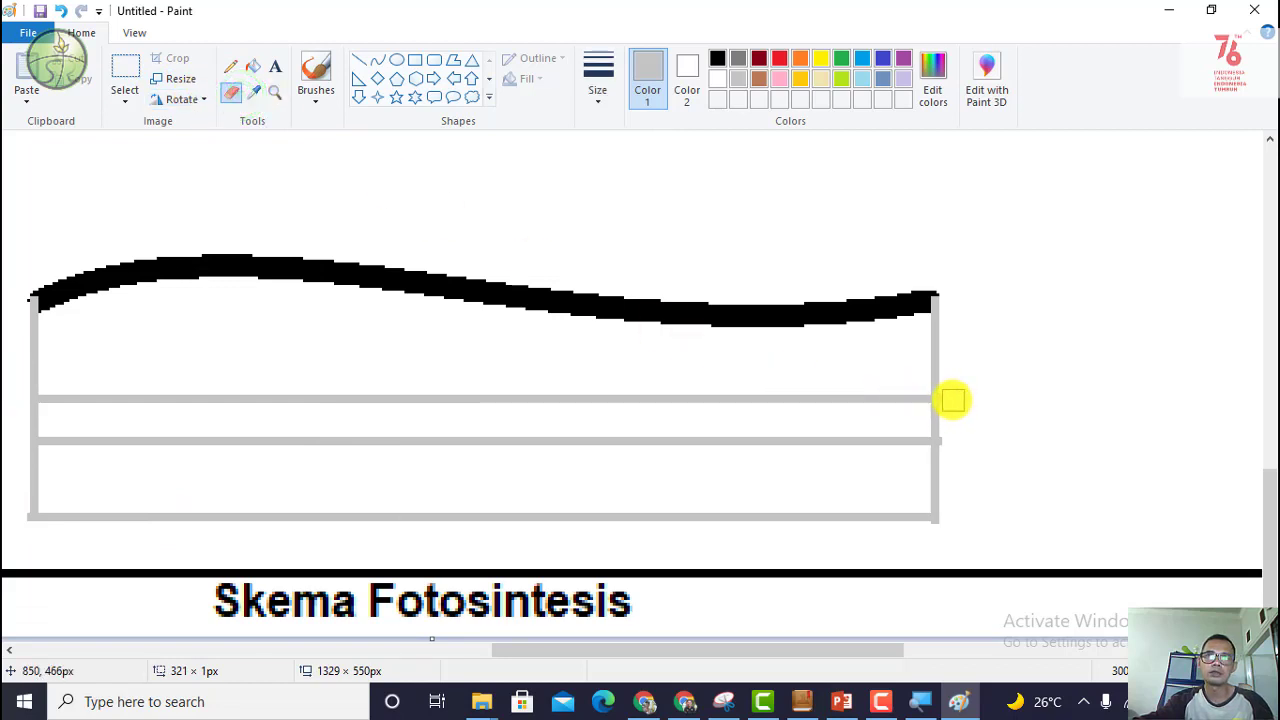
left_click(950, 400)
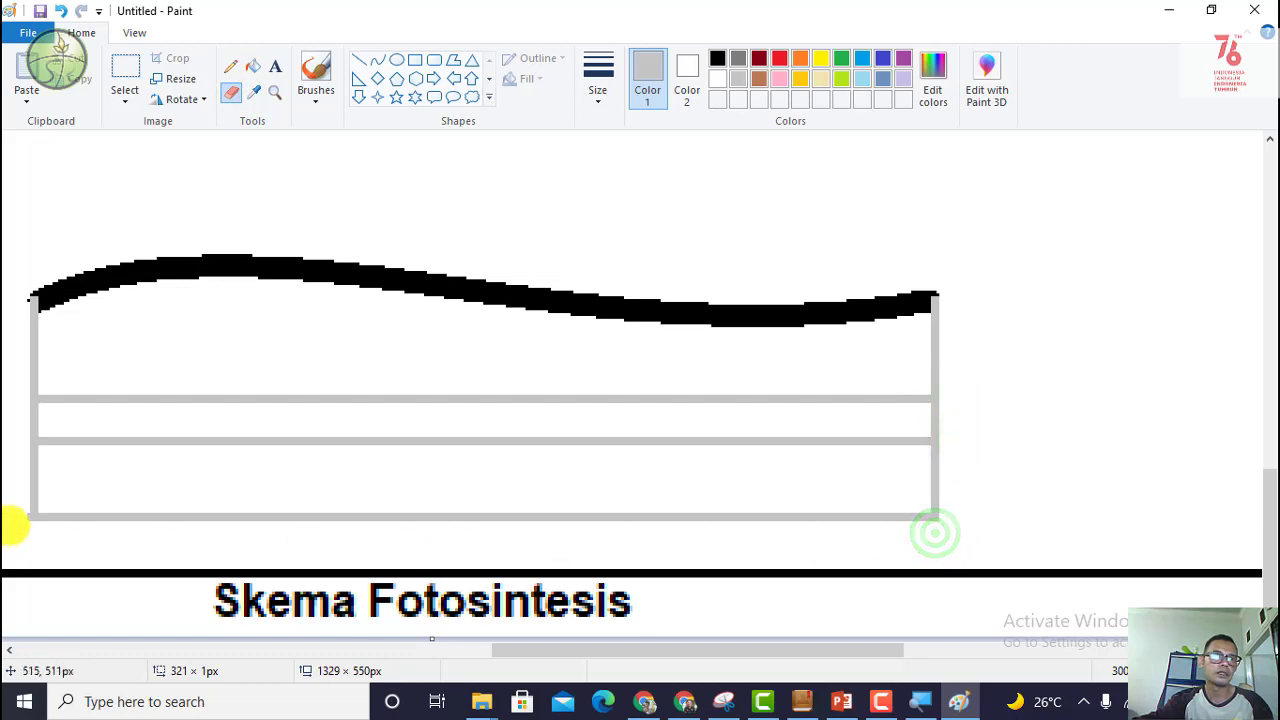
left_click(18, 518)
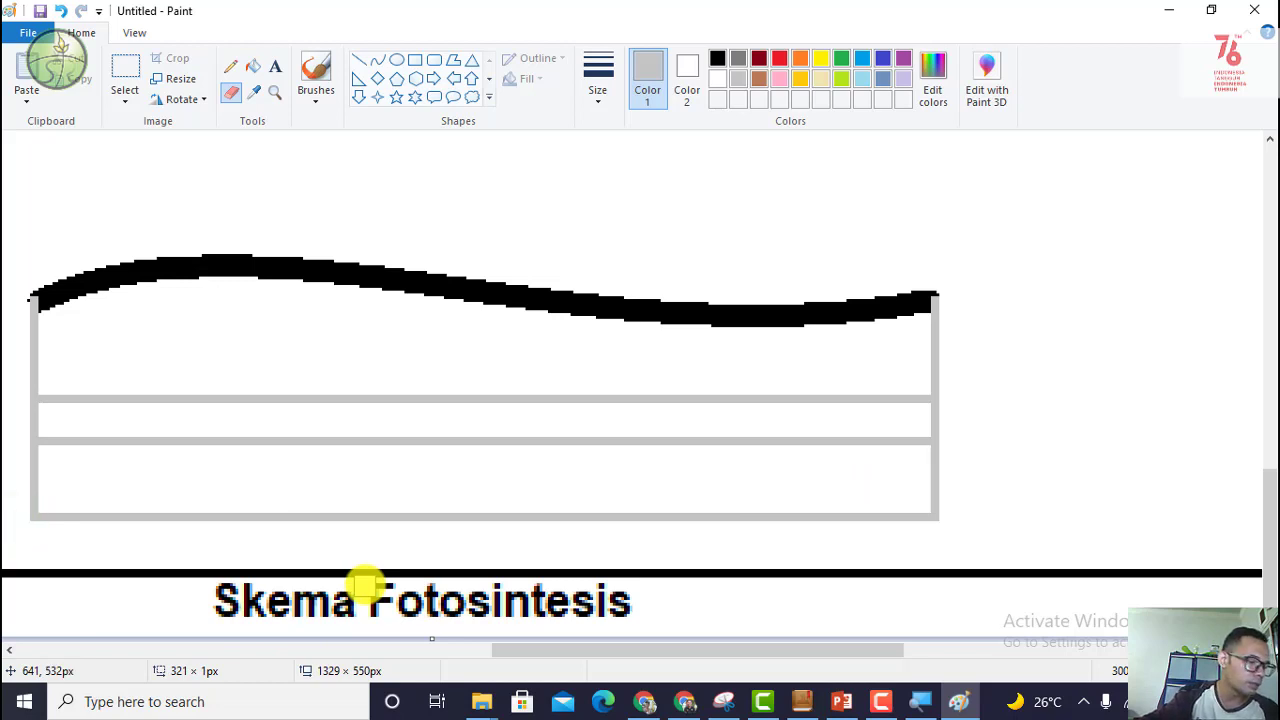
Step: Choose light pink as the primary colour for filling the layers of the box
left_click(780, 83)
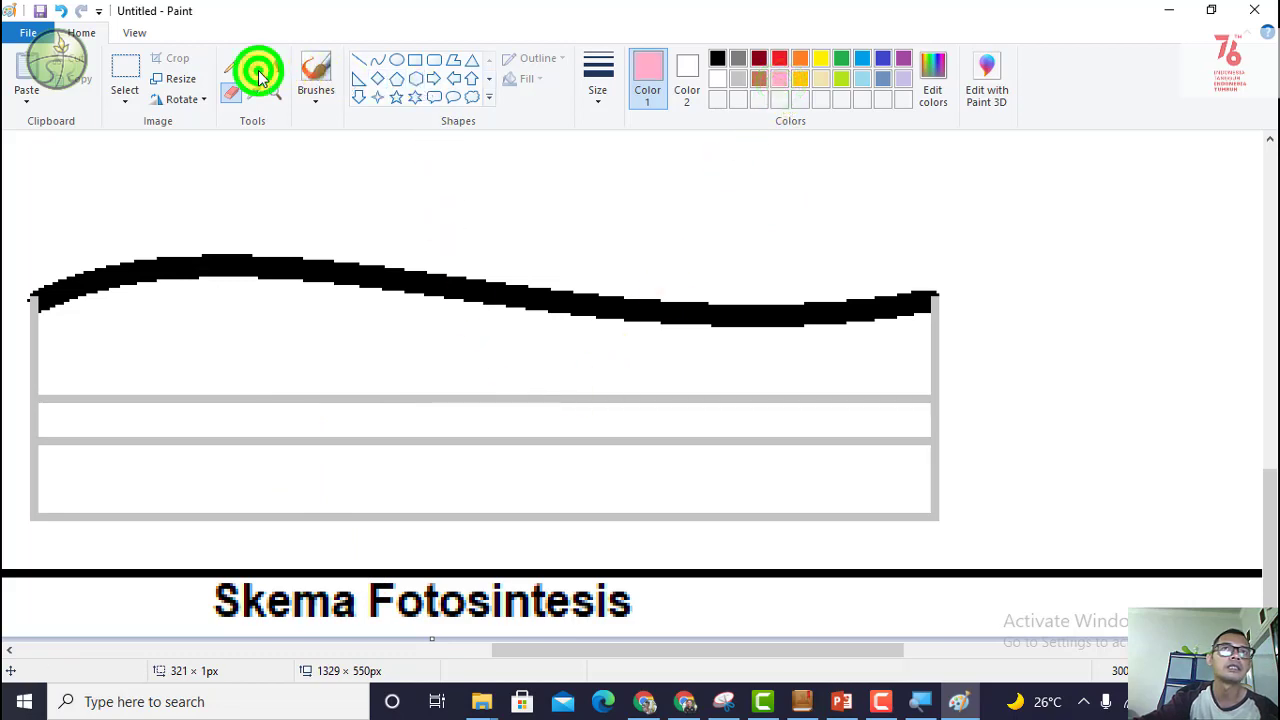
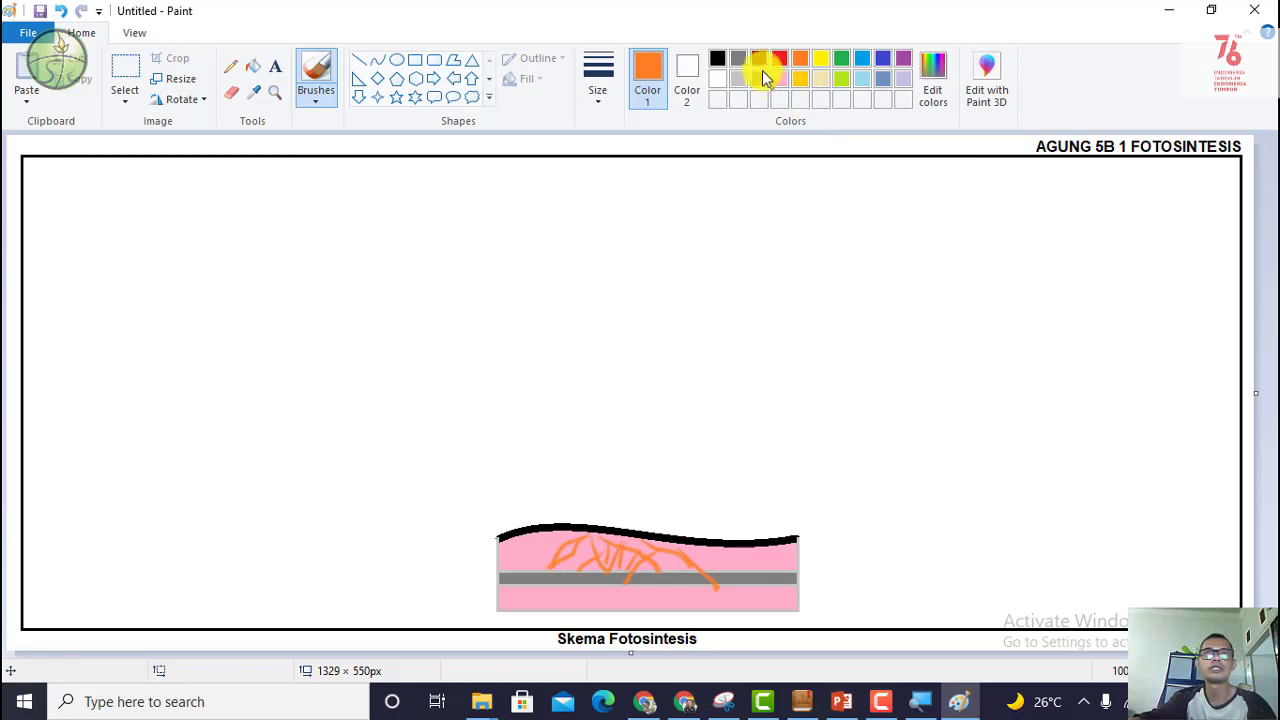
Step: Draw a dark red S-shaped curve about 353 px tall rising from the black ground curve, using the second-thinnest line size
left_click(757, 60)
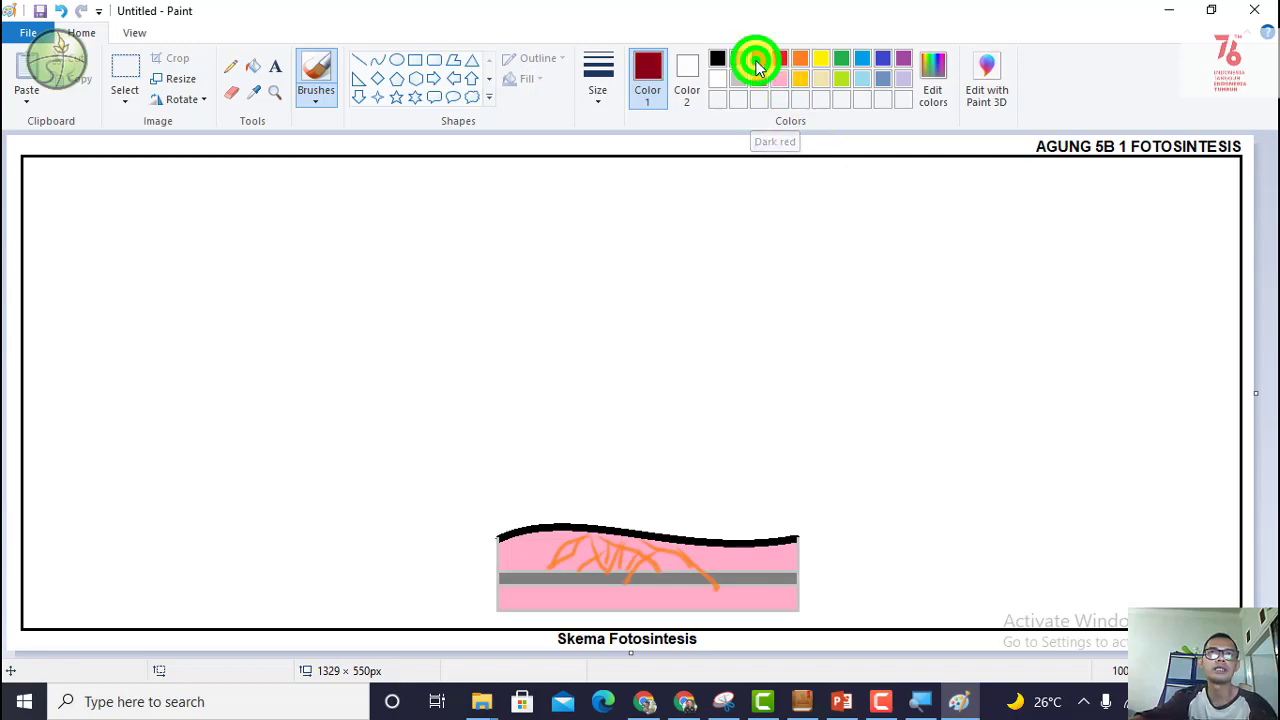
left_click(376, 62)
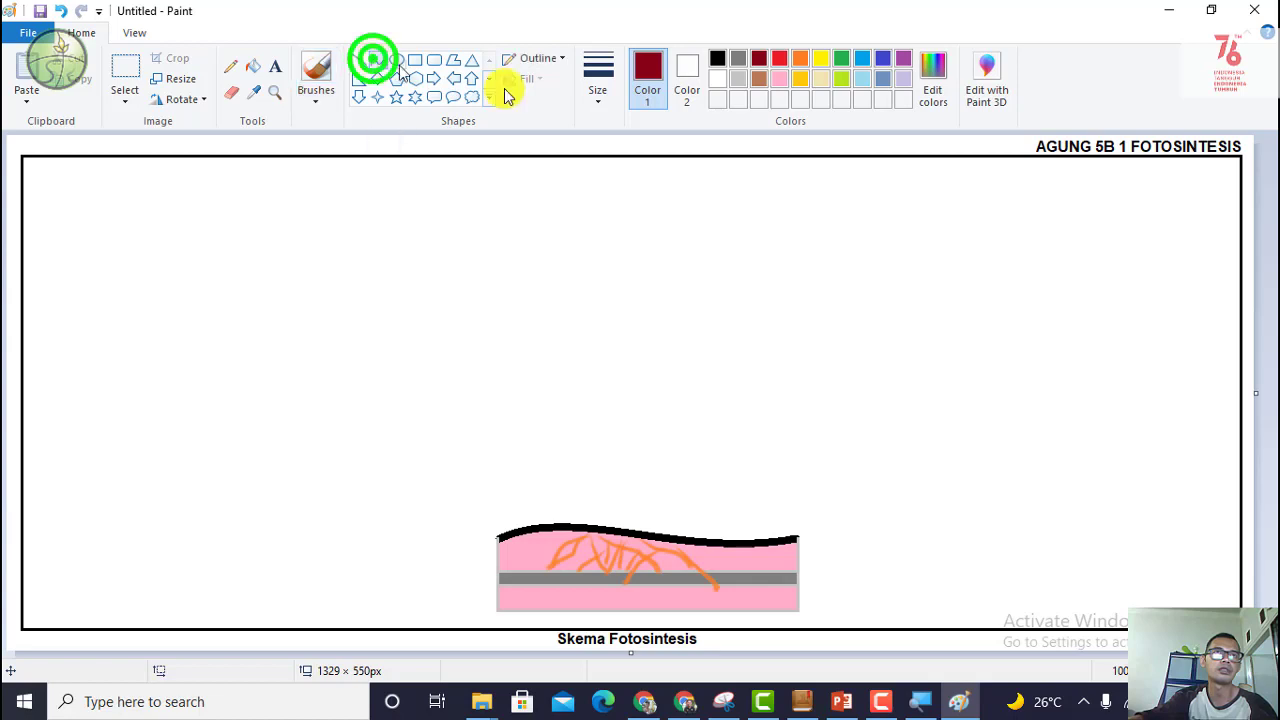
left_click(611, 98)
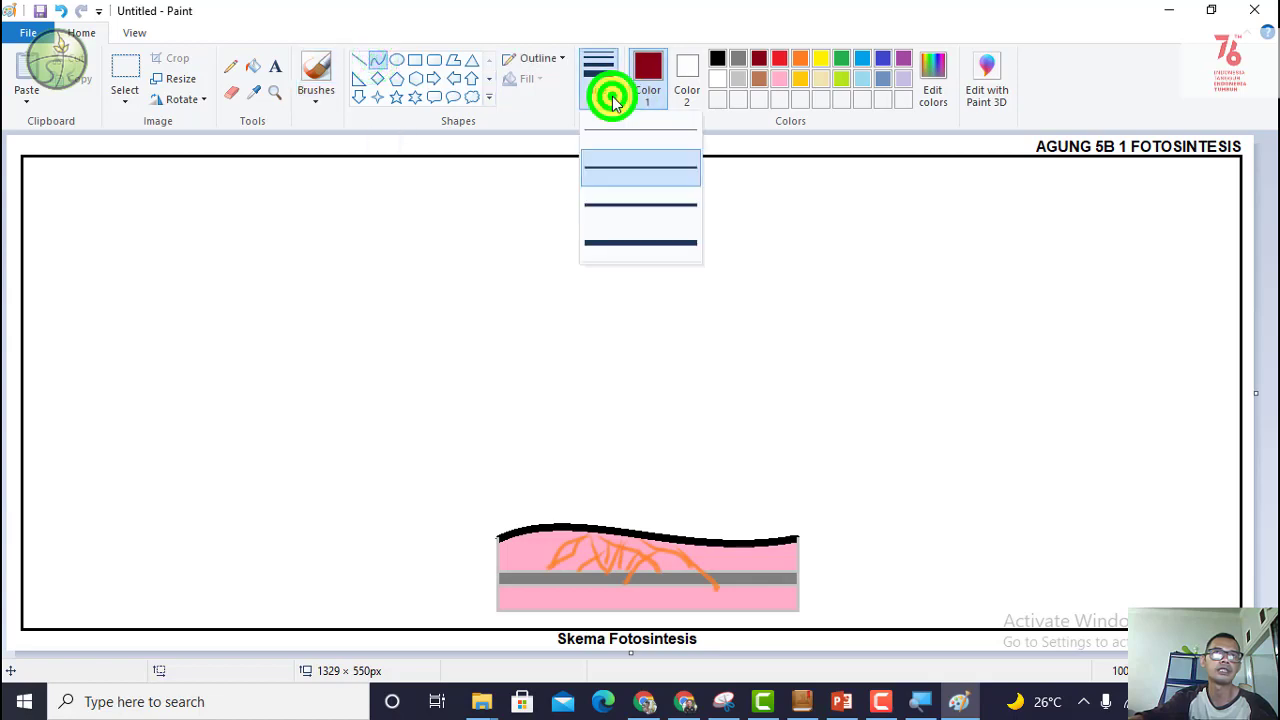
left_click(619, 176)
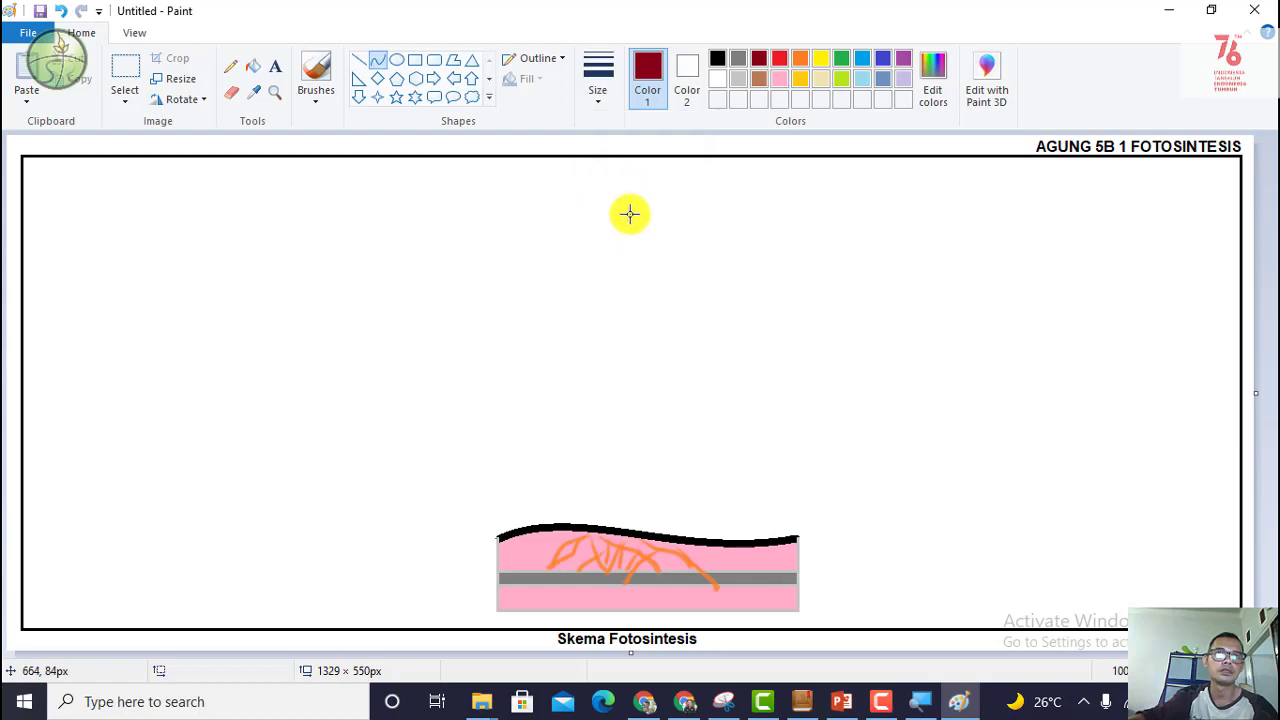
left_click_drag(623, 196, 583, 514)
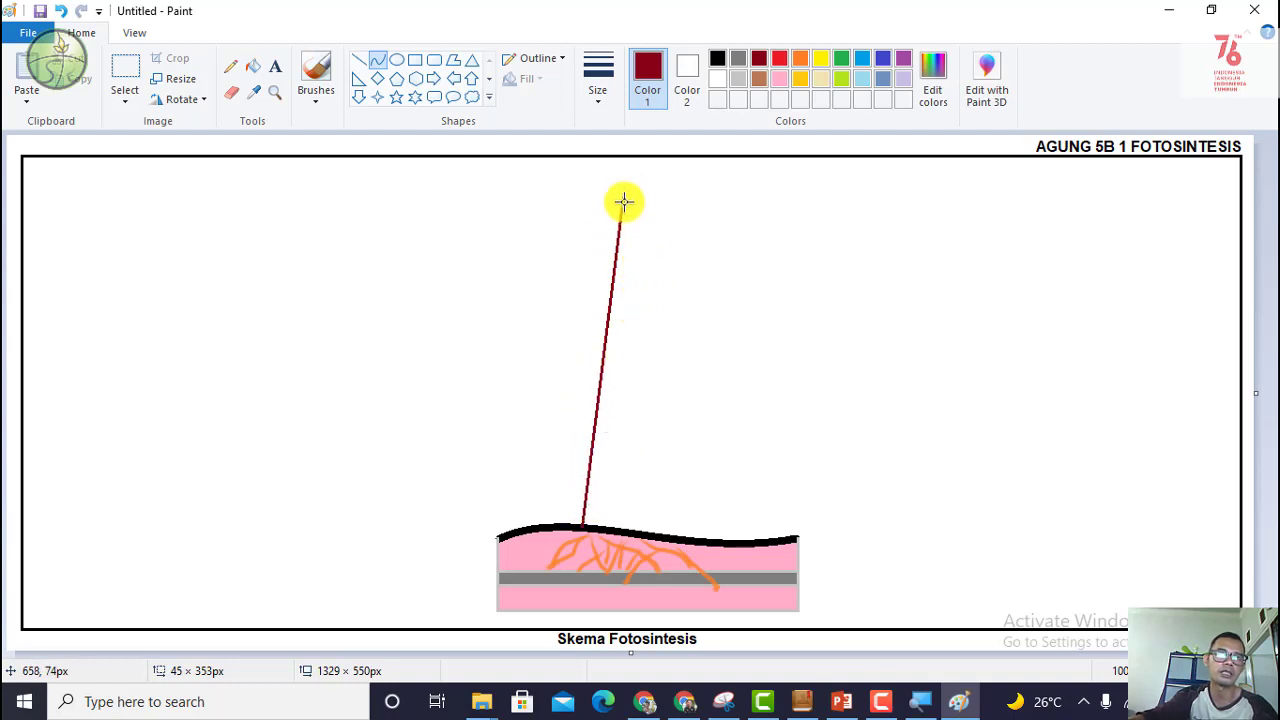
left_click_drag(617, 251, 666, 270)
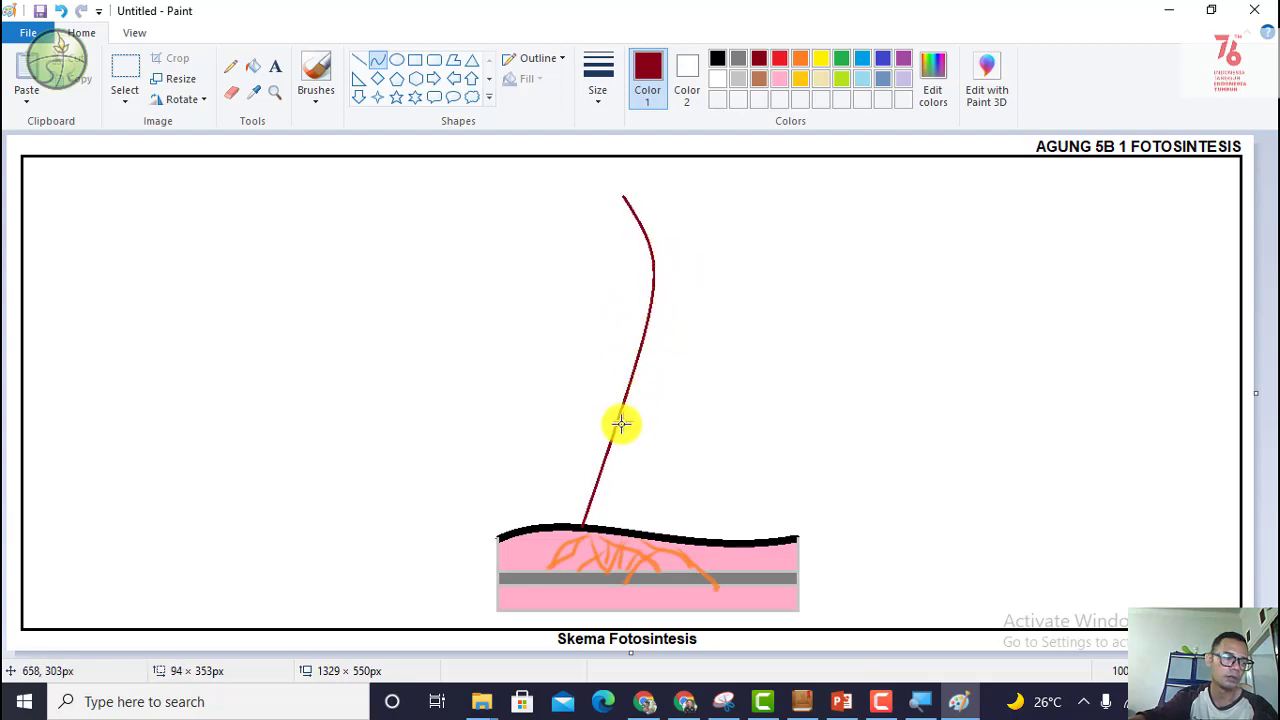
left_click_drag(623, 411, 466, 417)
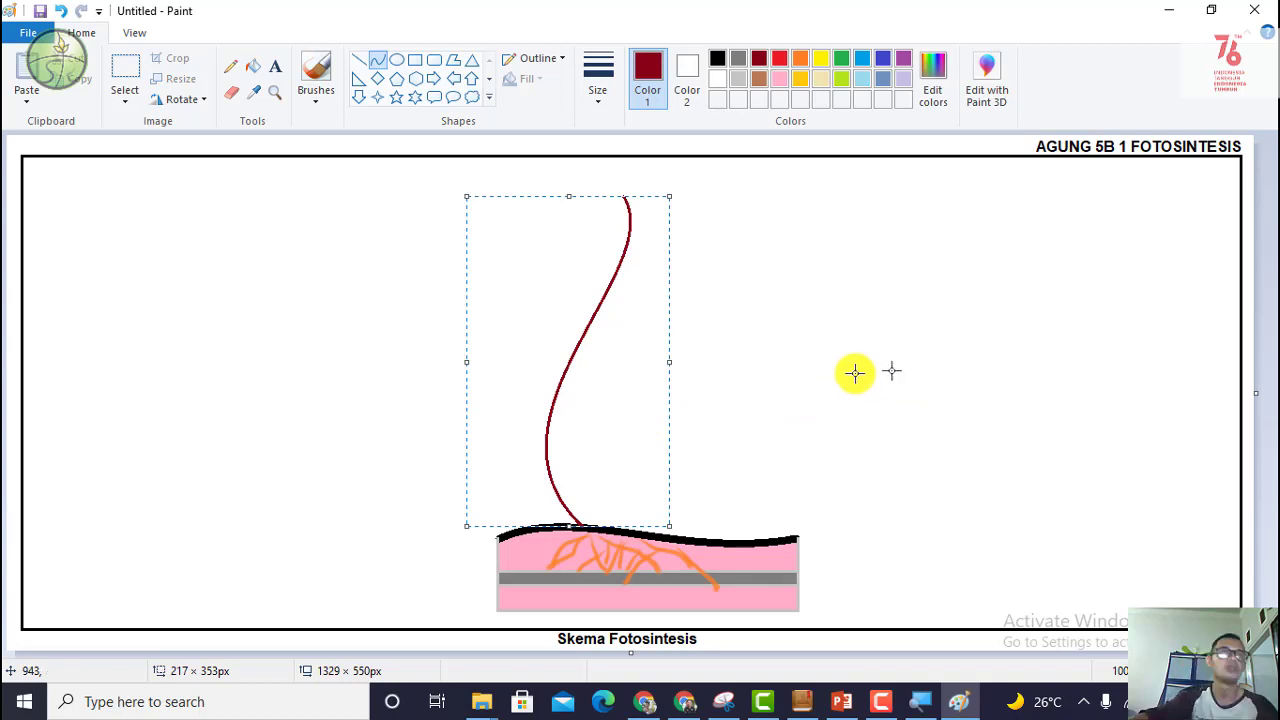
left_click(381, 66)
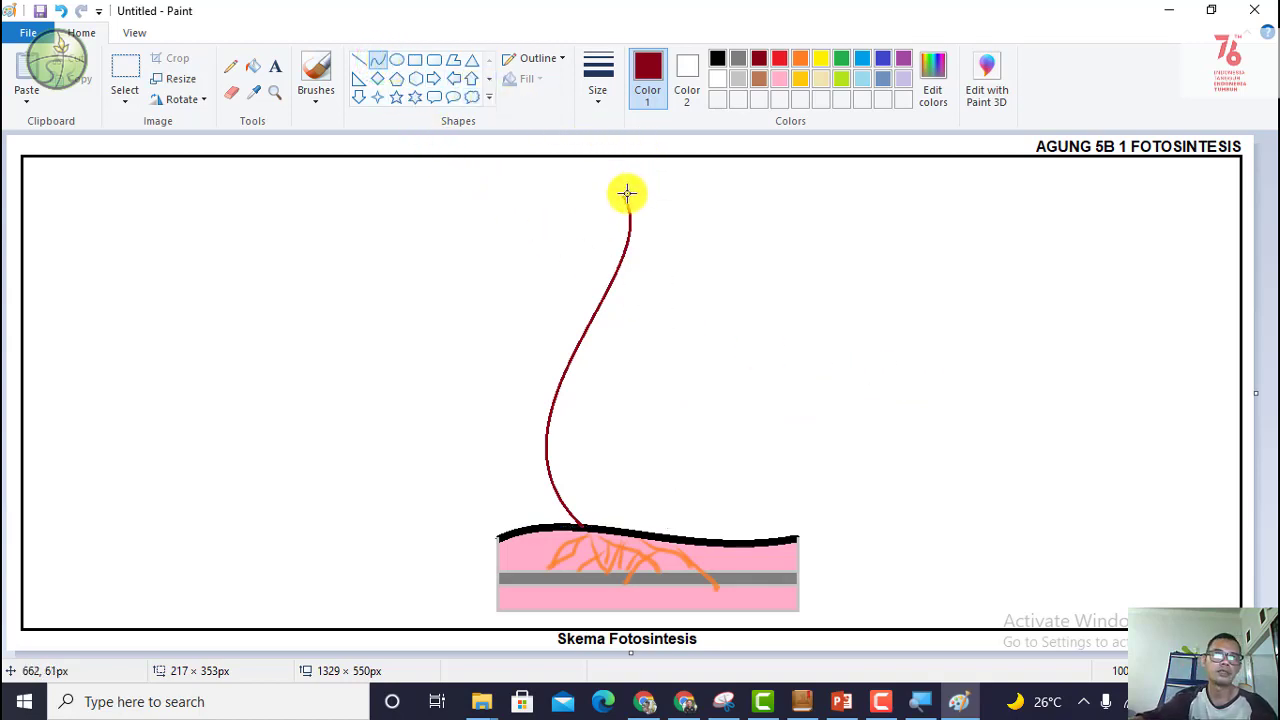
mouse_move(623, 195)
left_mouse_down()
mouse_move(657, 254)
mouse_move(674, 366)
mouse_move(645, 531)
left_mouse_up()
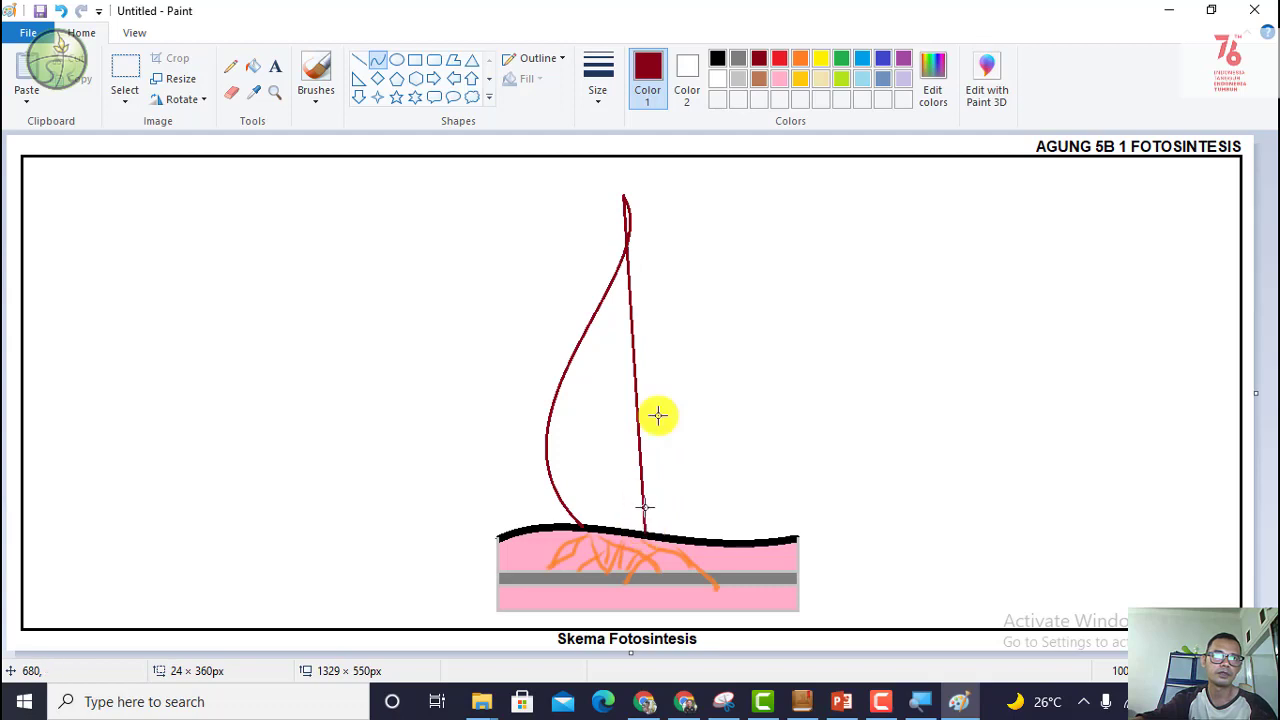
left_click_drag(631, 232, 481, 492)
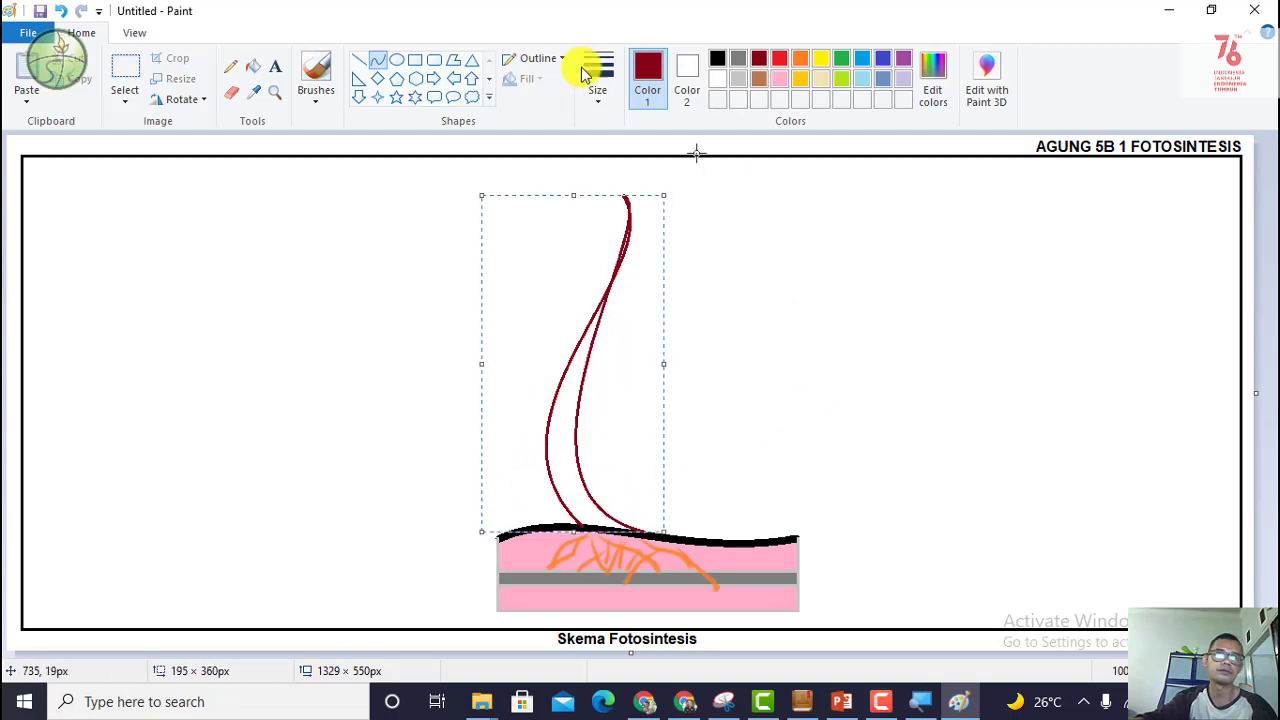
left_click(60, 11)
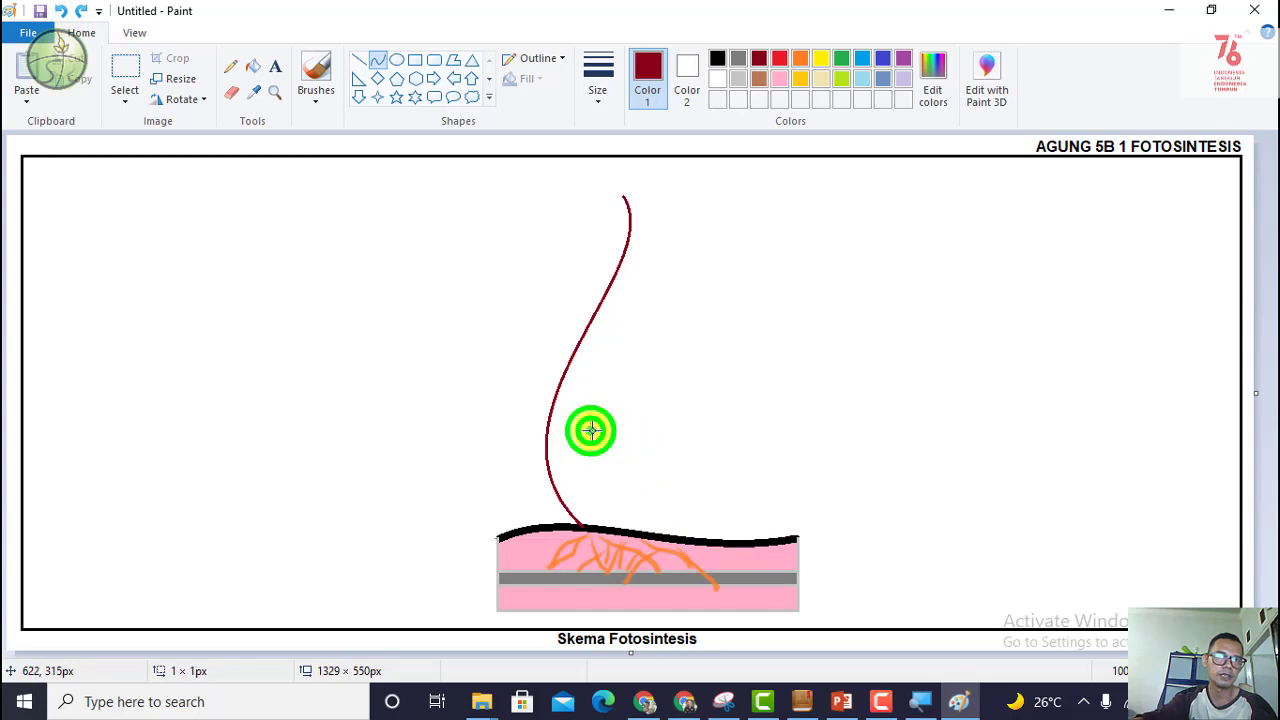
left_click_drag(591, 430, 650, 533)
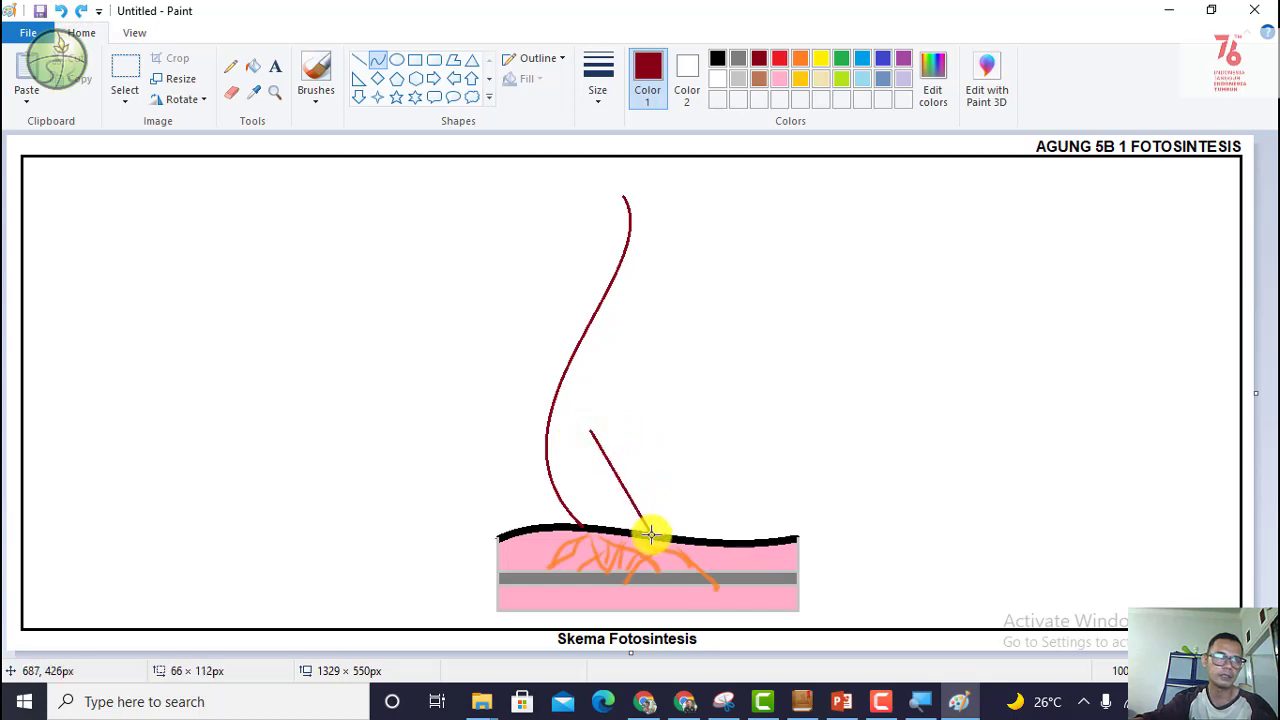
left_click_drag(629, 490, 662, 487)
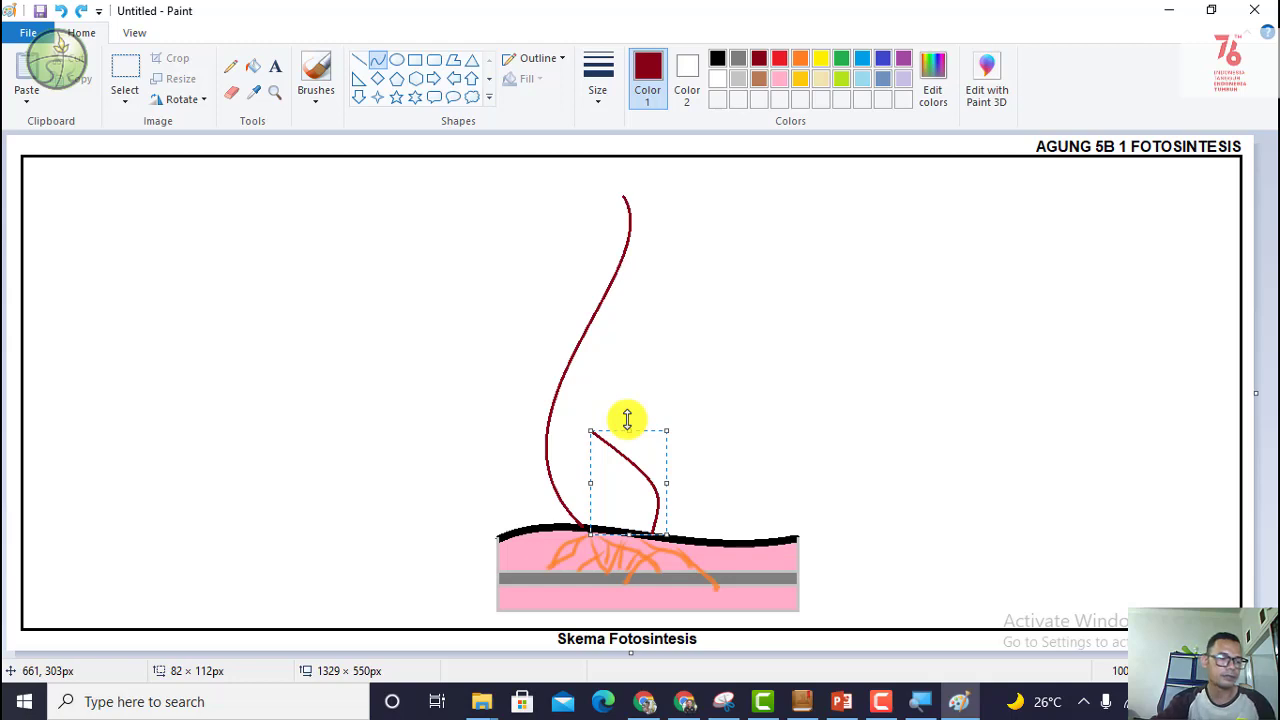
key("ctrl+z")
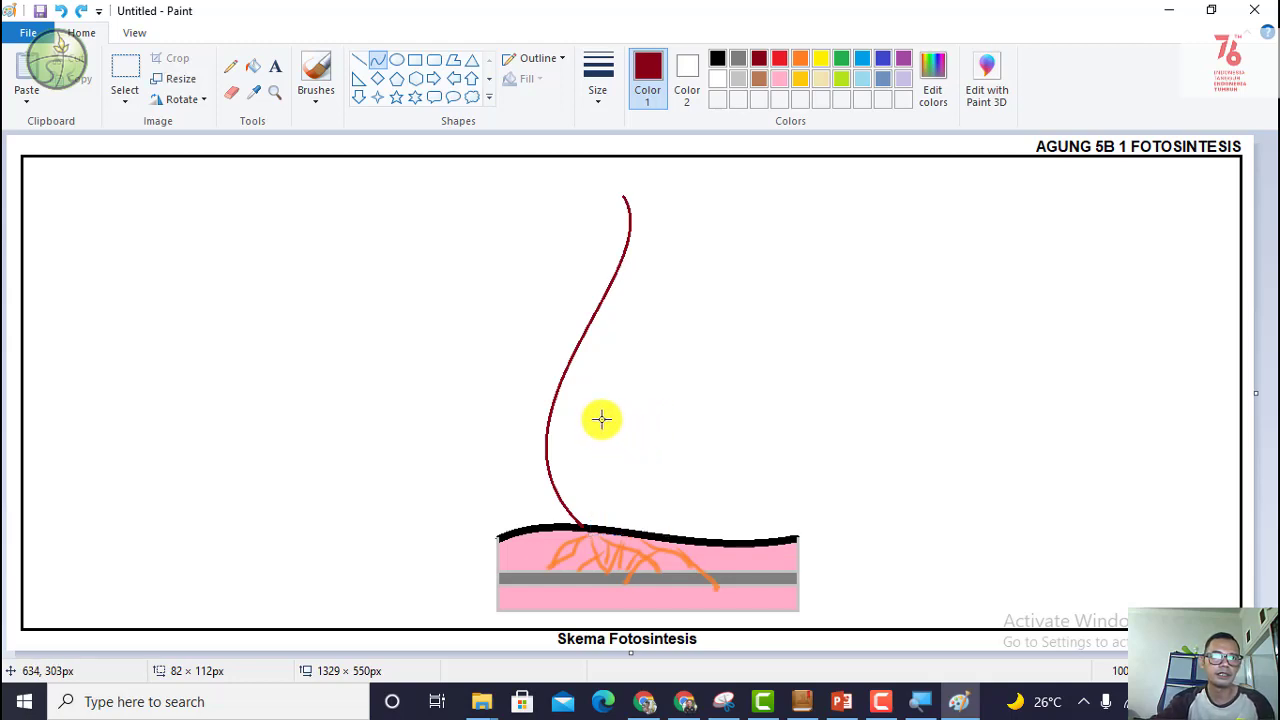
Step: Close the trunk's right side with two dark red curves, about 124 px tall from the ground and about 241 px tall up to the tip
left_click_drag(601, 419, 651, 532)
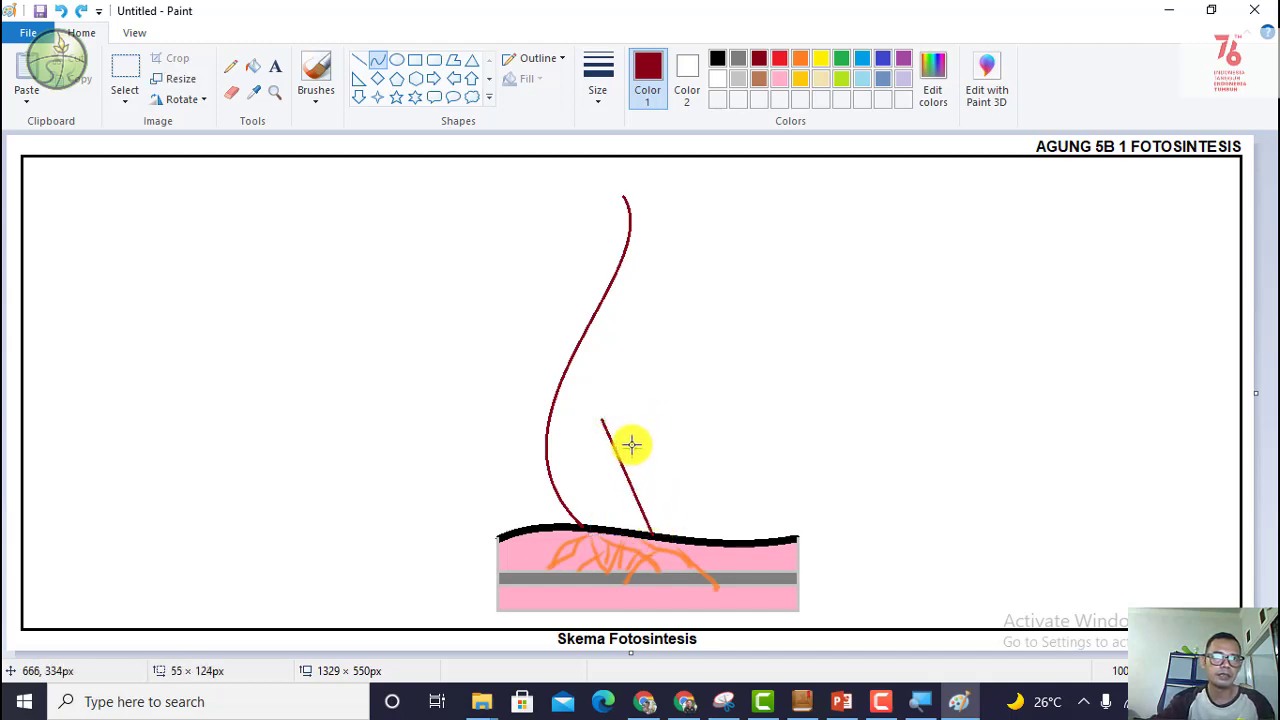
left_click_drag(631, 444, 671, 503)
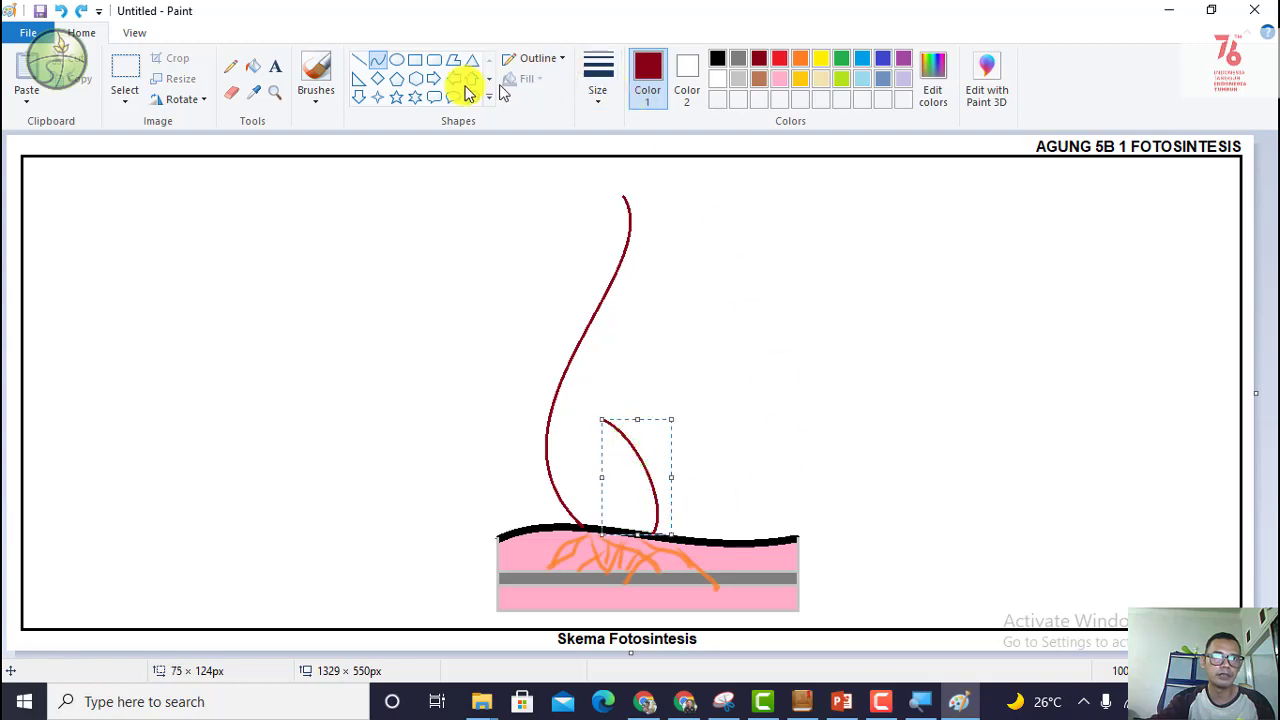
left_click(380, 66)
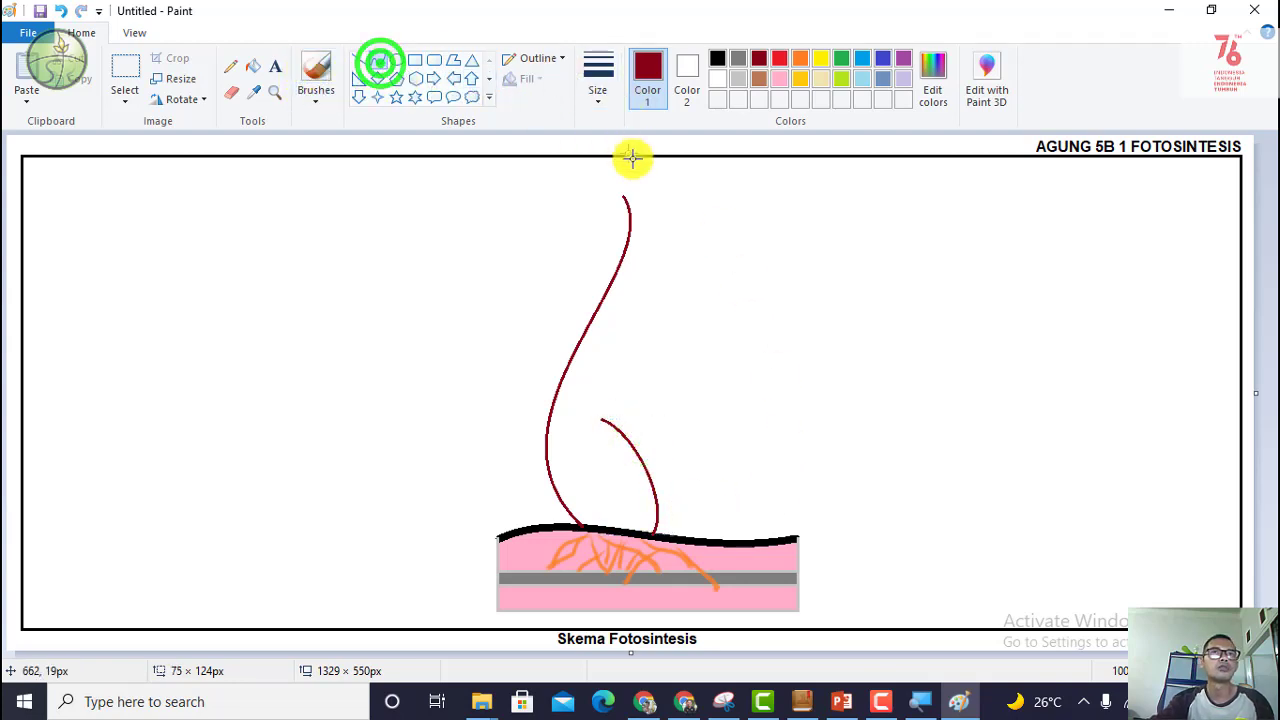
left_click_drag(624, 194, 600, 419)
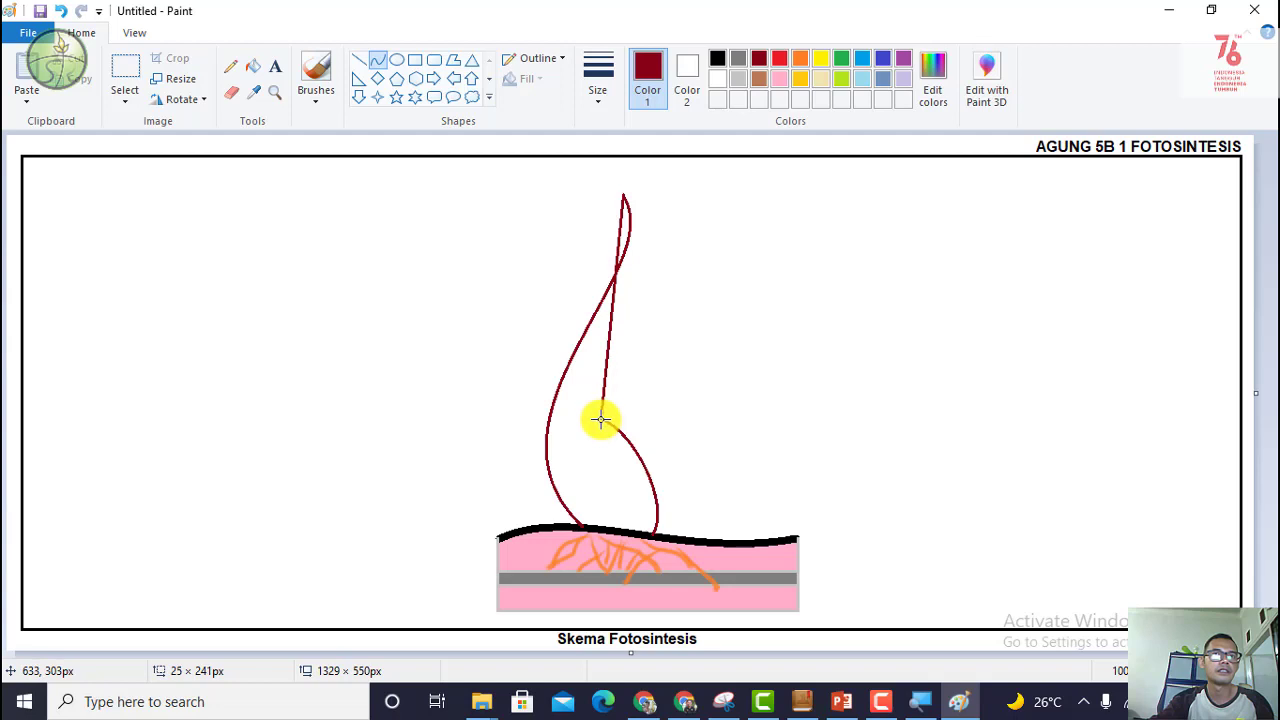
left_click_drag(622, 221, 643, 389)
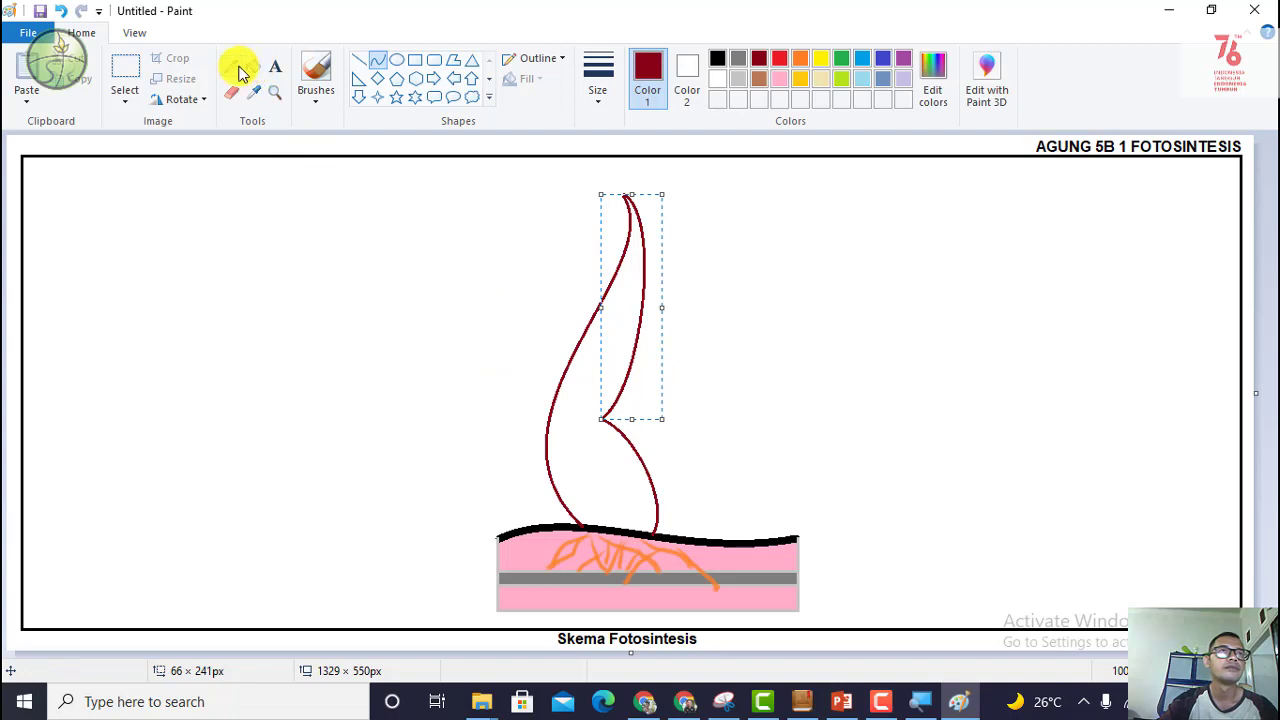
Step: Draw a green leaf outline about 116 px wide across the trunk's lower right edge, using two curves meeting in a point
left_click(378, 62)
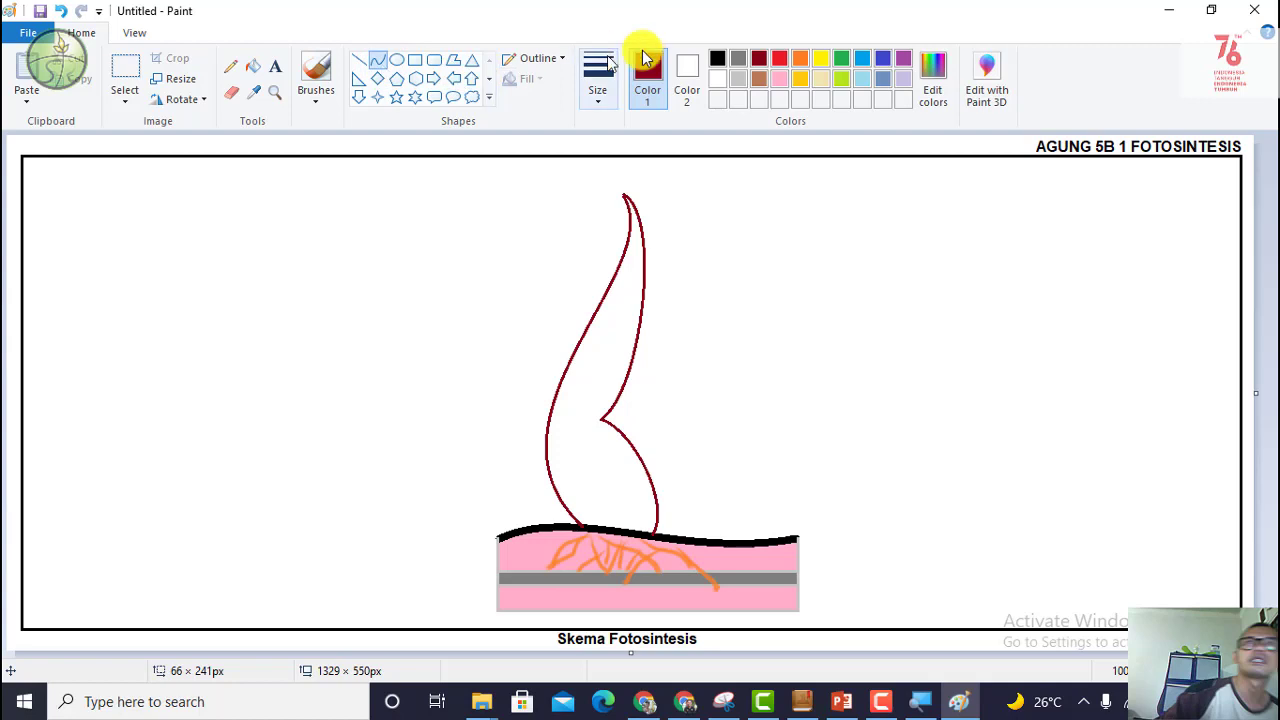
left_click(842, 59)
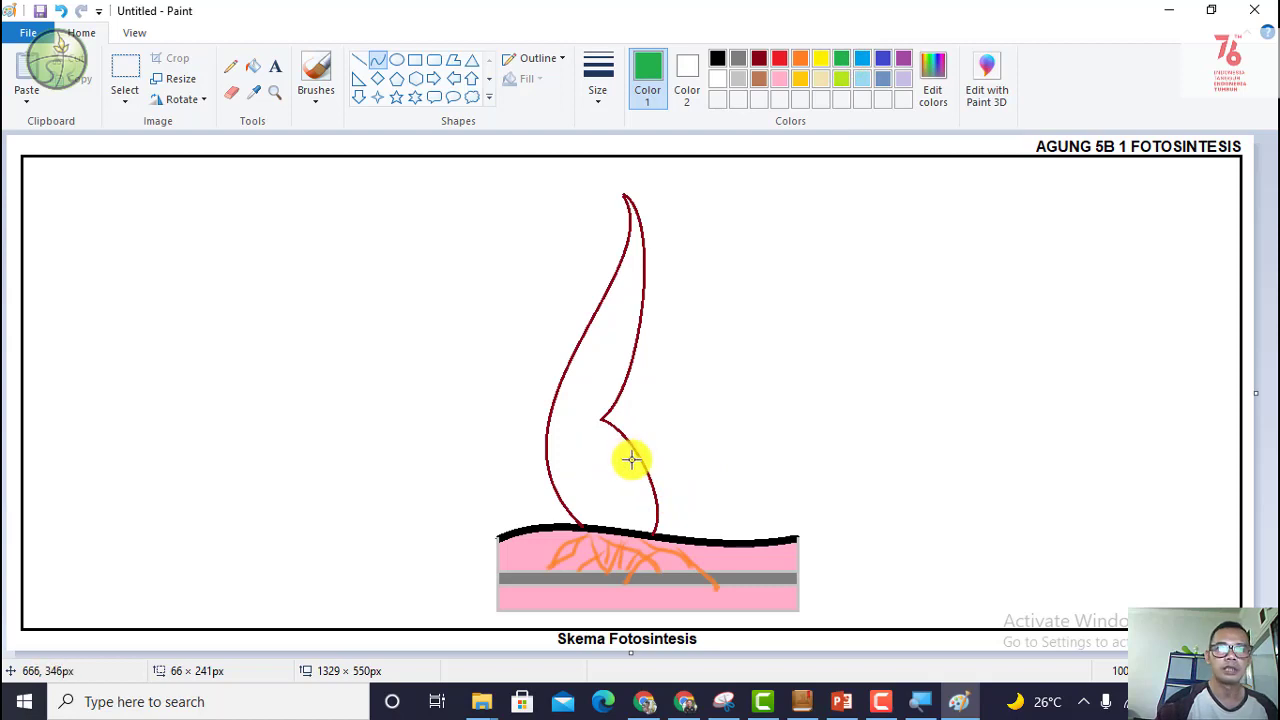
left_click_drag(631, 460, 735, 479)
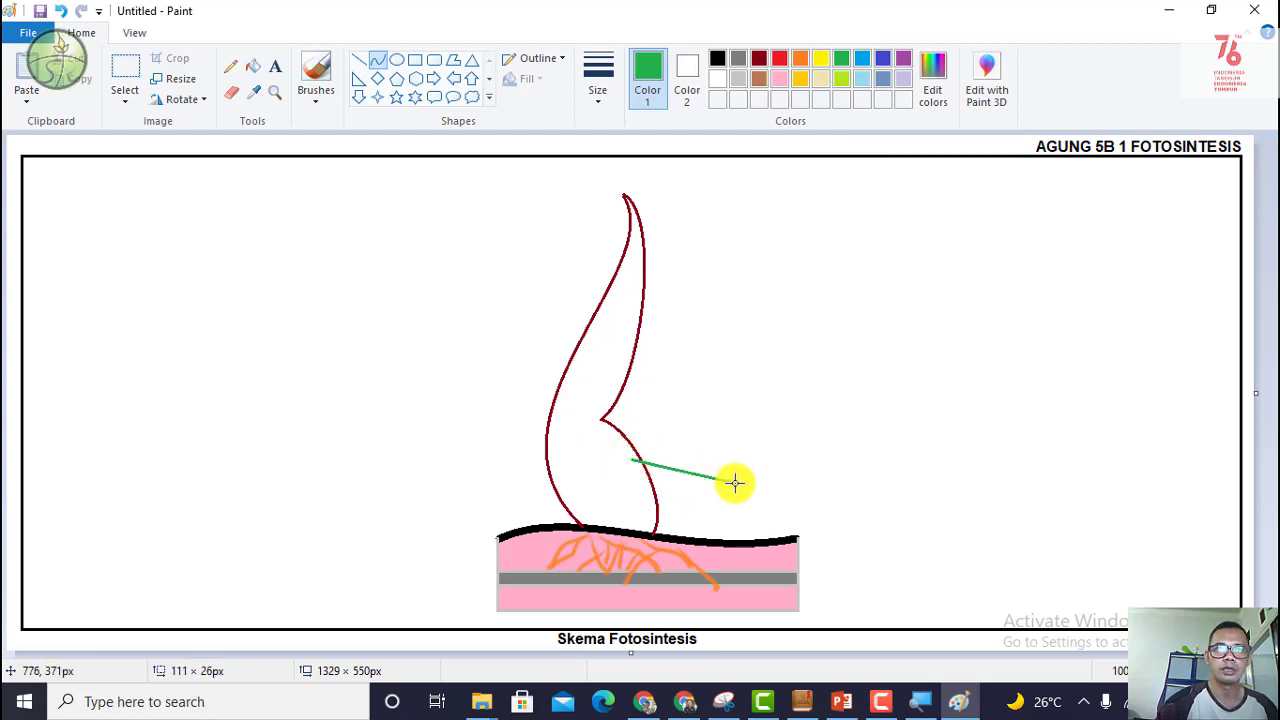
left_click_drag(663, 461, 647, 421)
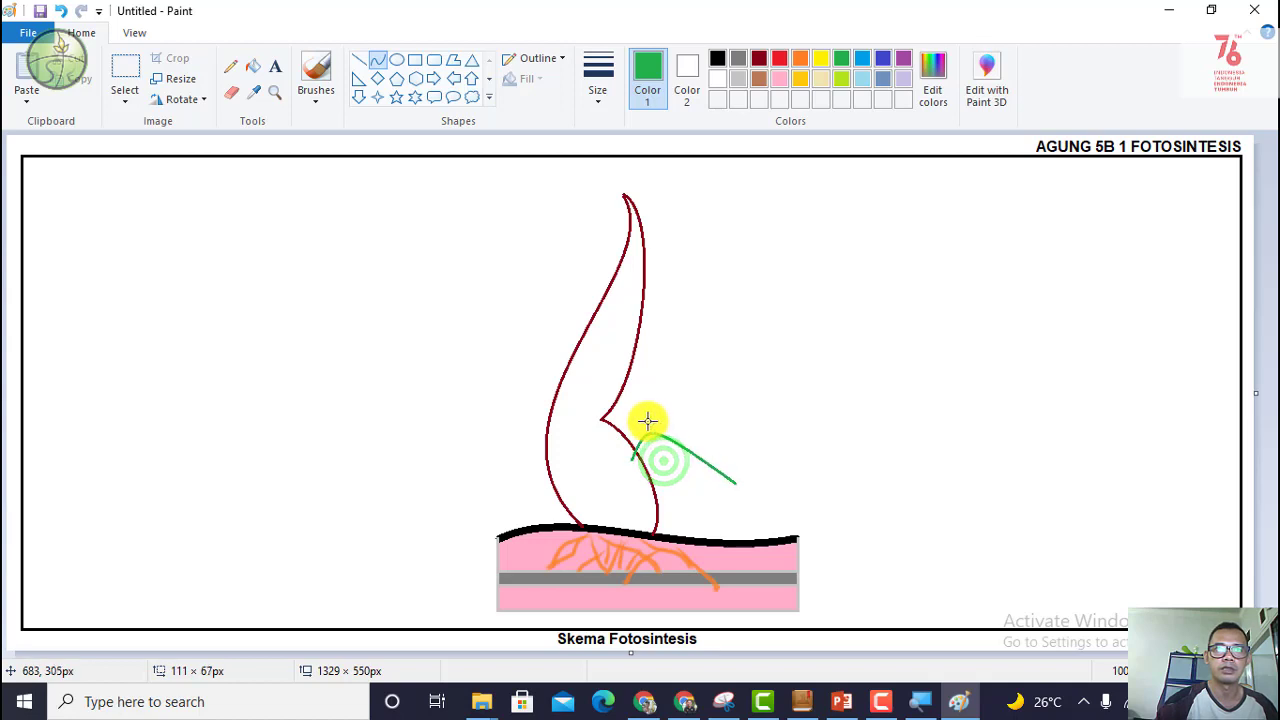
left_click(677, 417)
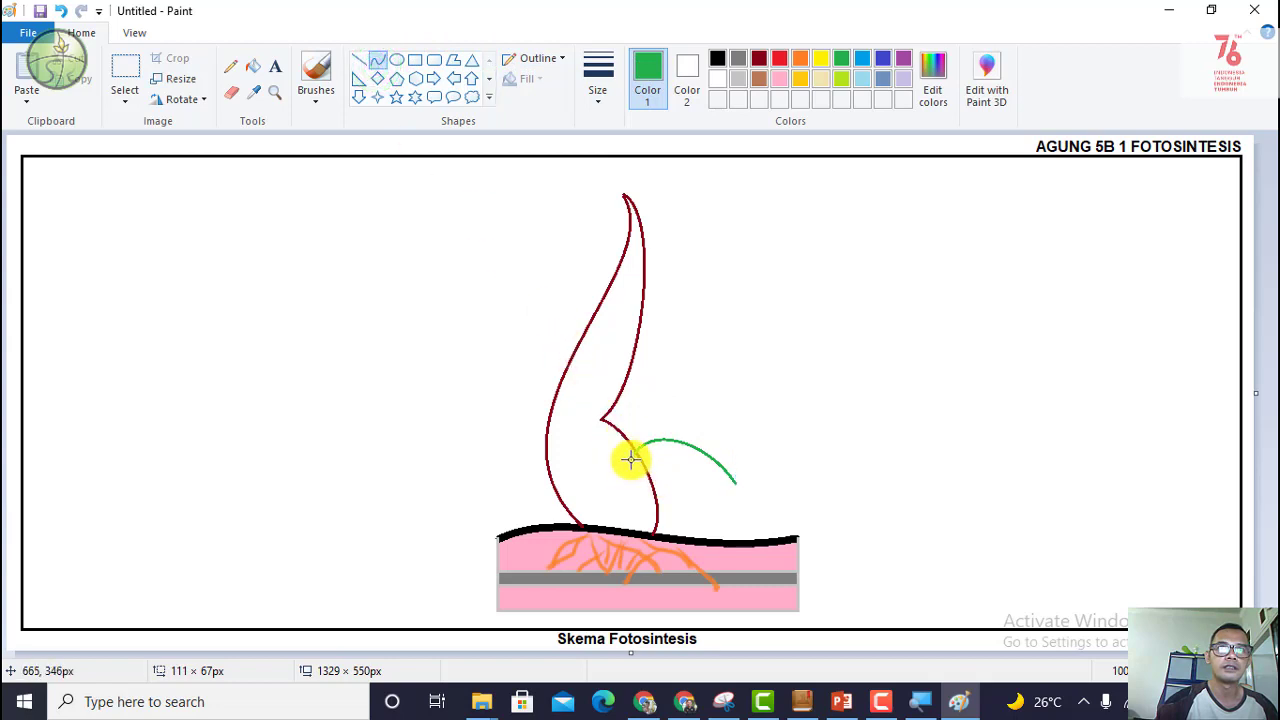
left_click_drag(630, 460, 648, 524)
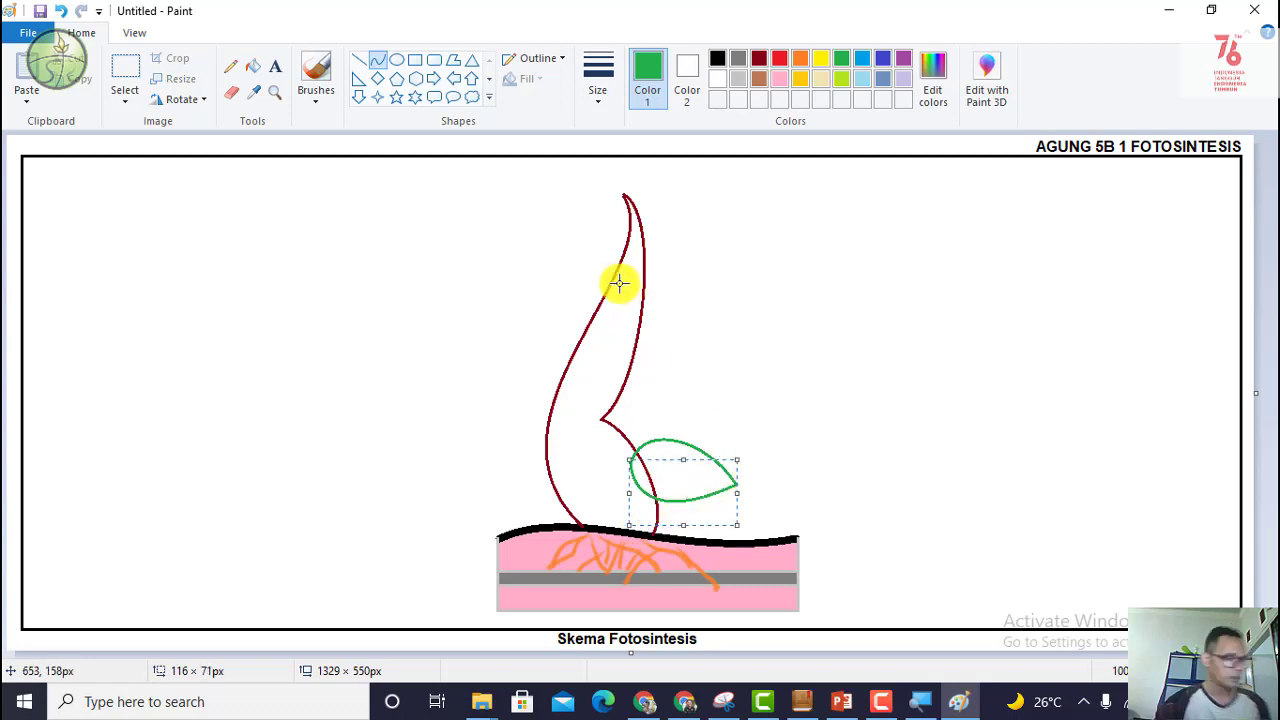
Step: Zoom to 300%, fill the dark red trunk line inside the right leaf with white, and return to 100%
left_click(230, 90)
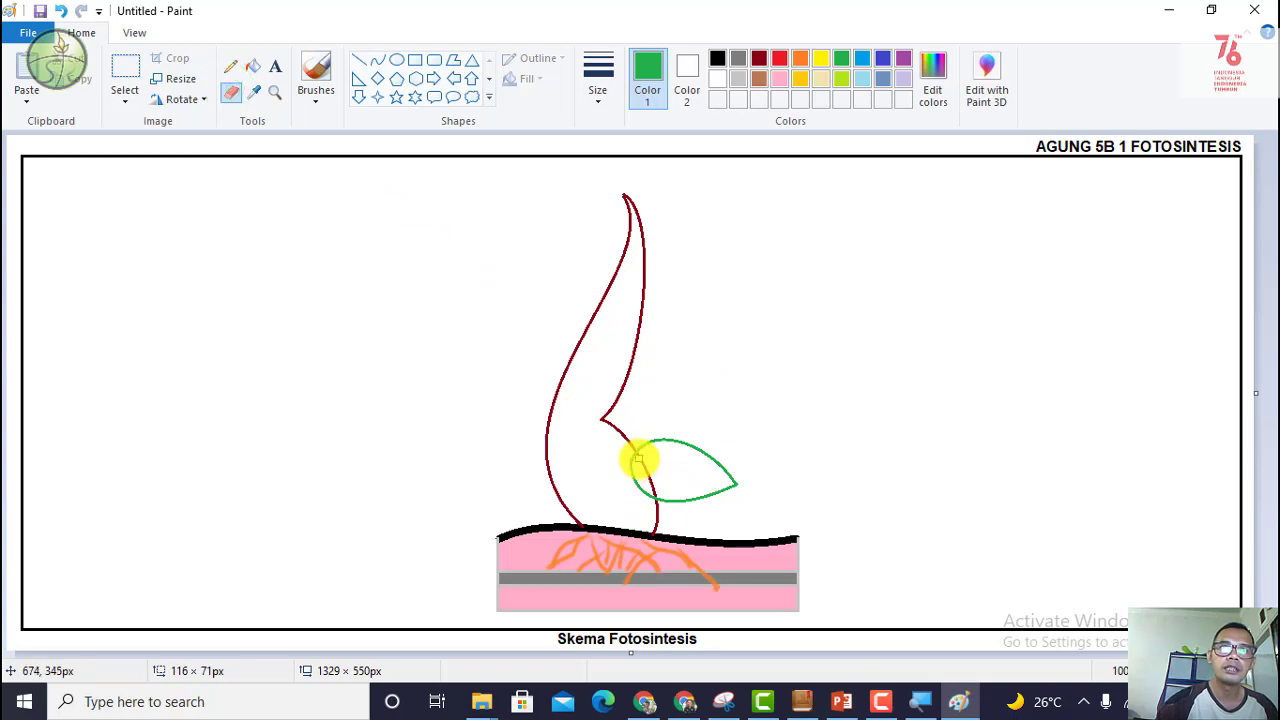
left_click(273, 90)
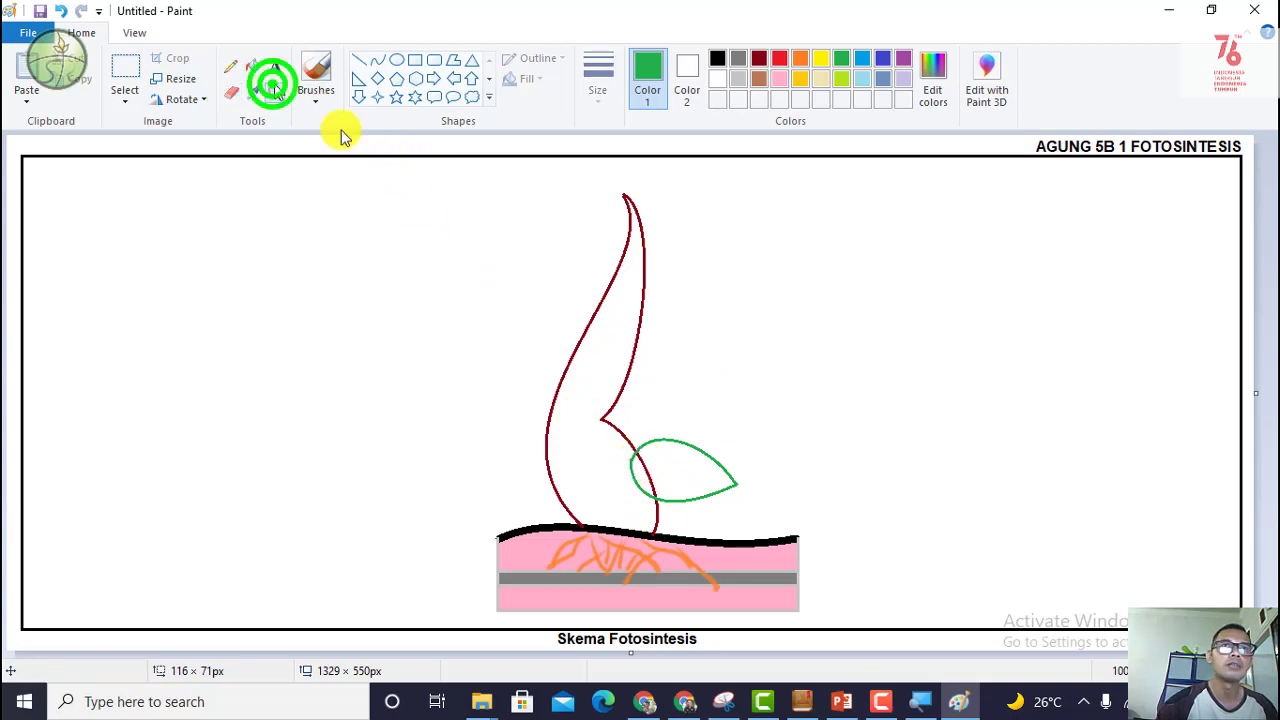
left_click(760, 456)
left_click(523, 397)
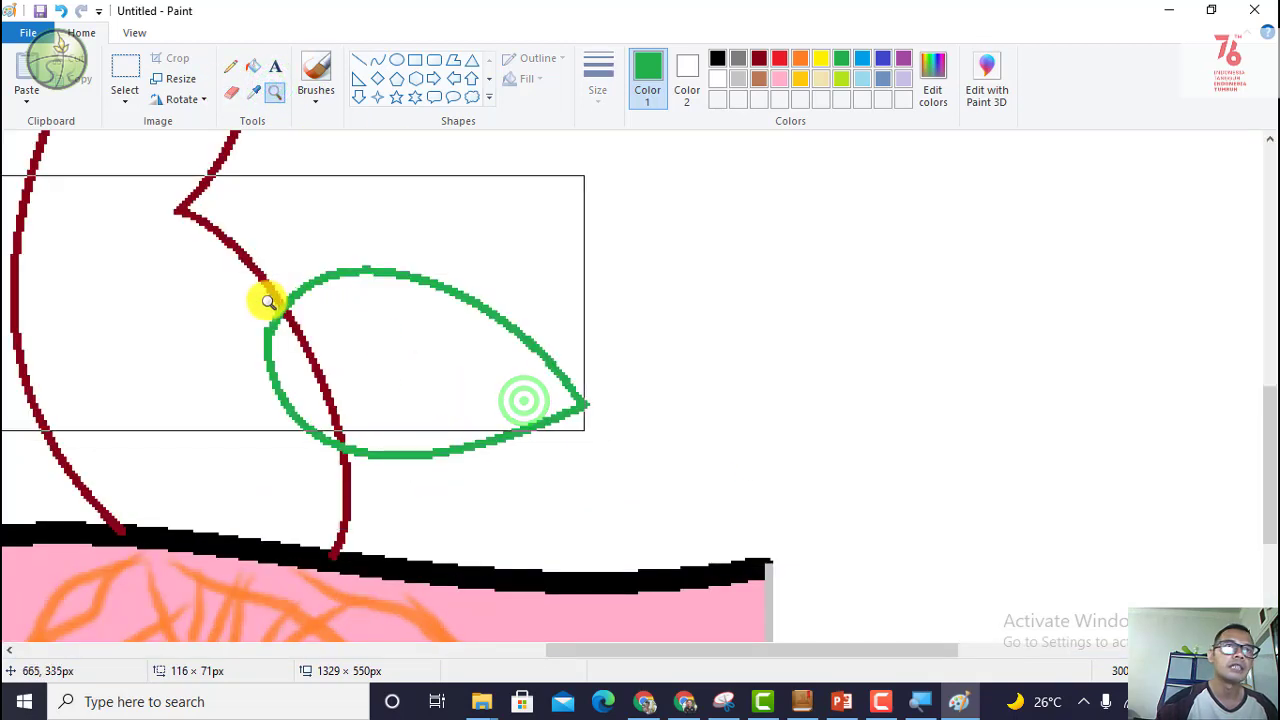
left_click(257, 70)
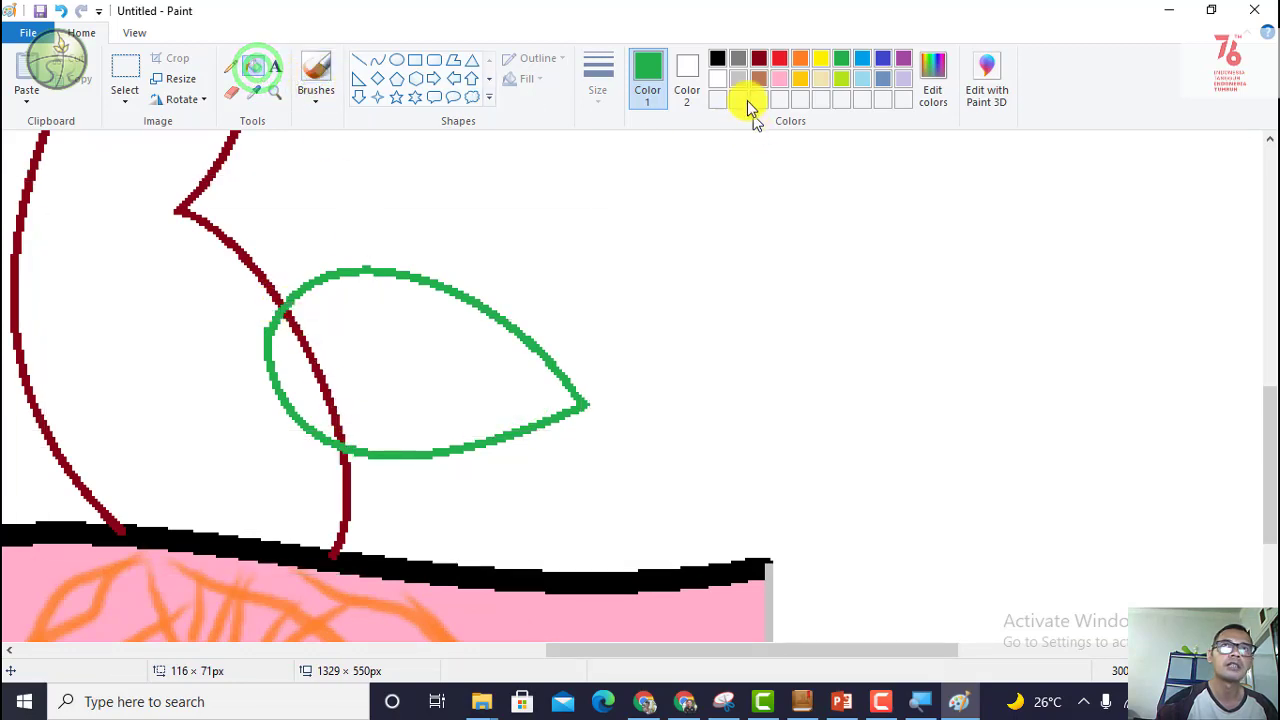
left_click(719, 84)
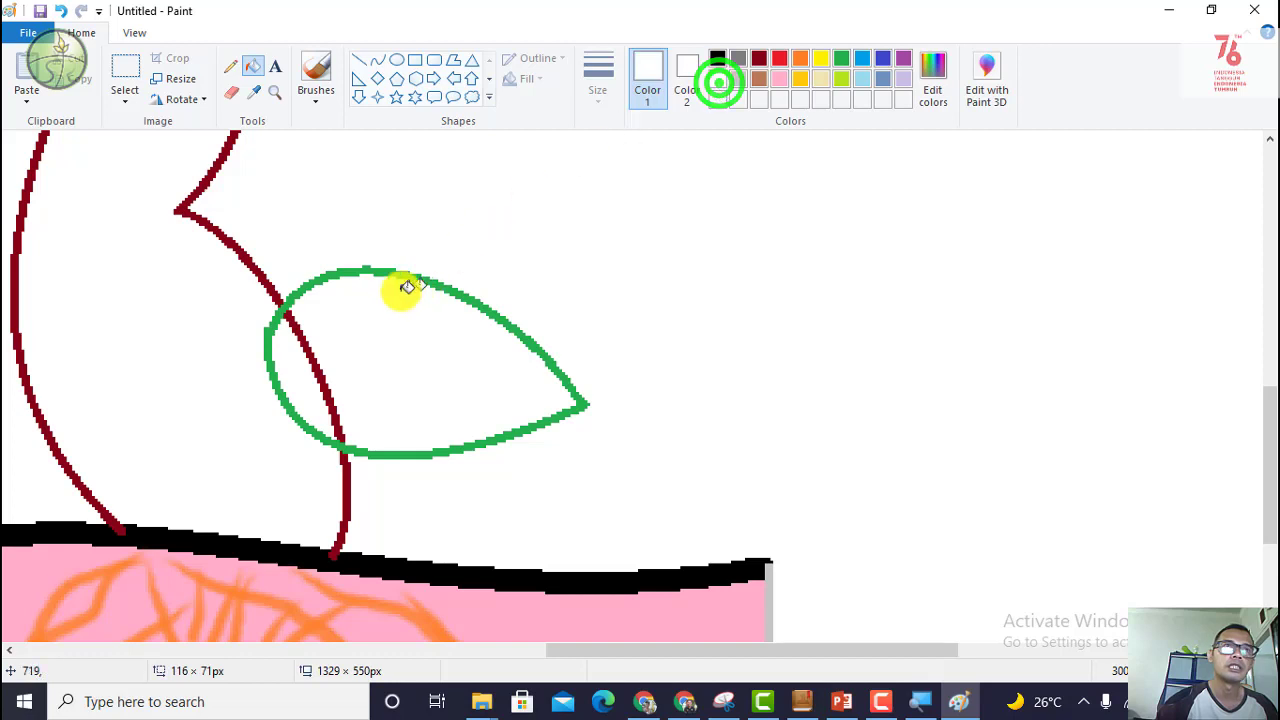
left_click(305, 333)
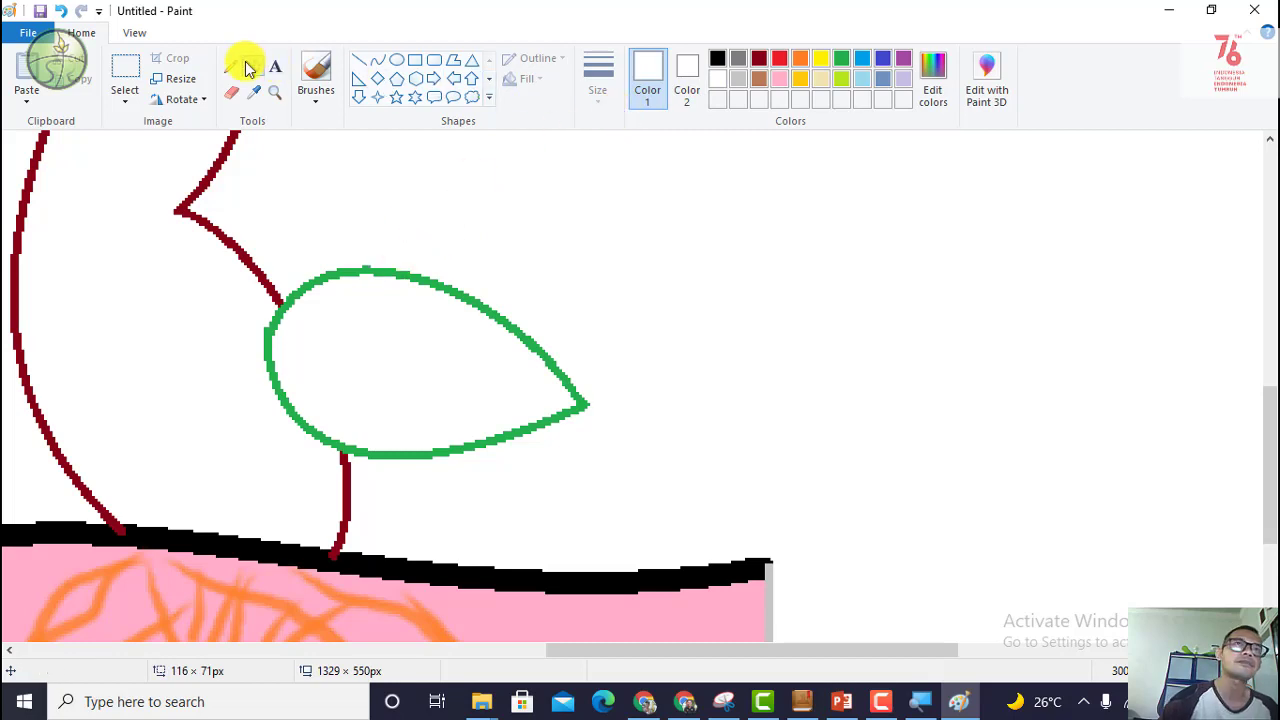
left_click(274, 92)
right_click(340, 238)
right_click(333, 232)
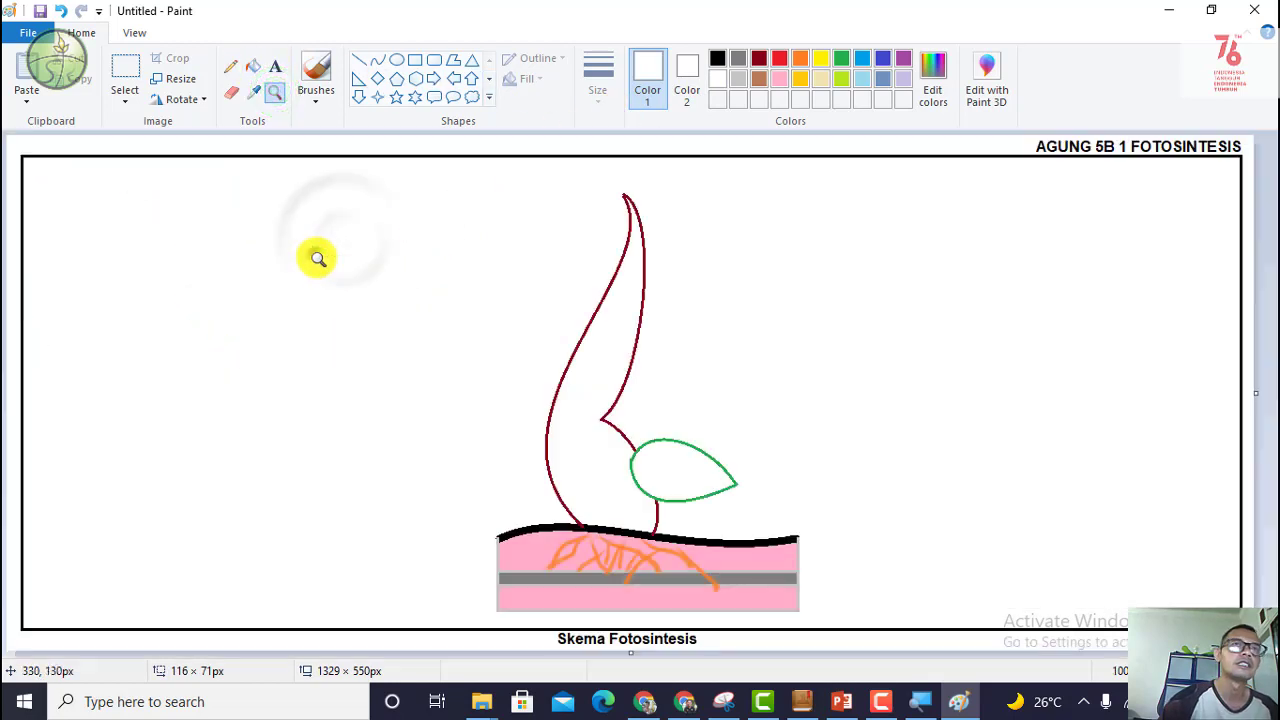
Step: Draw an arched green vein about 73 px wide inside the right leaf with the Curve tool
left_click(842, 58)
left_click(378, 60)
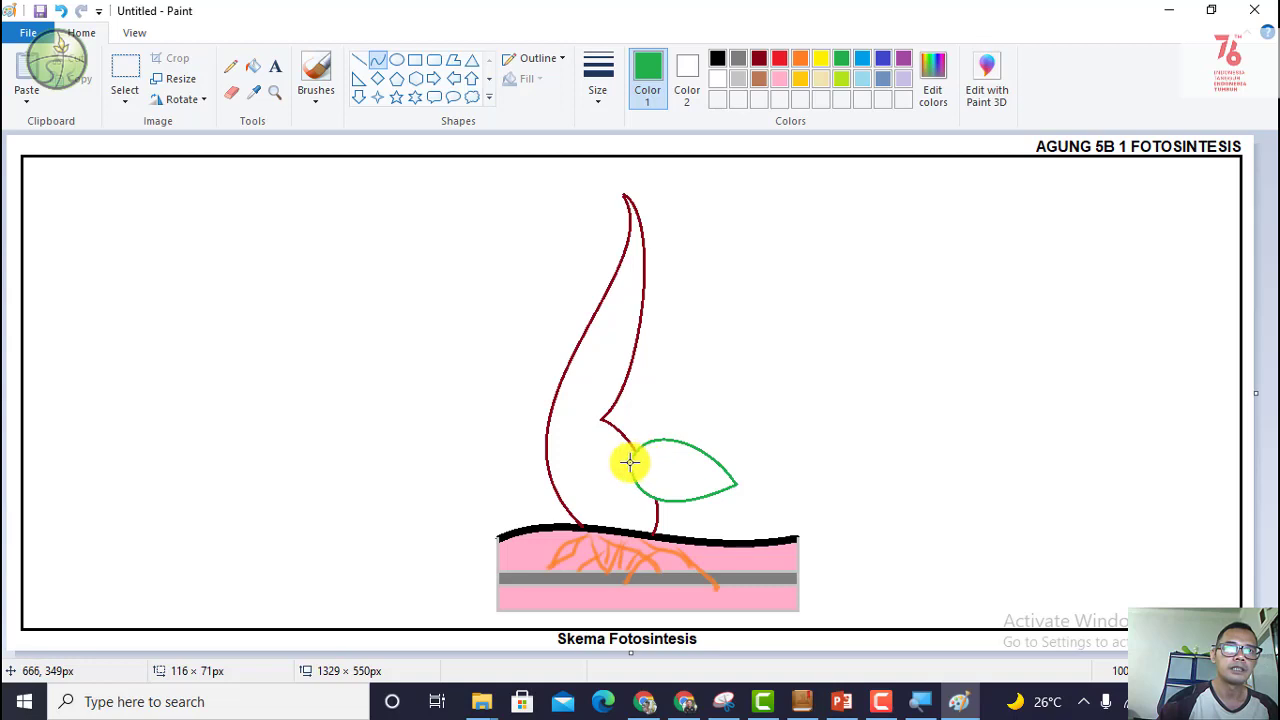
left_click_drag(630, 461, 666, 452)
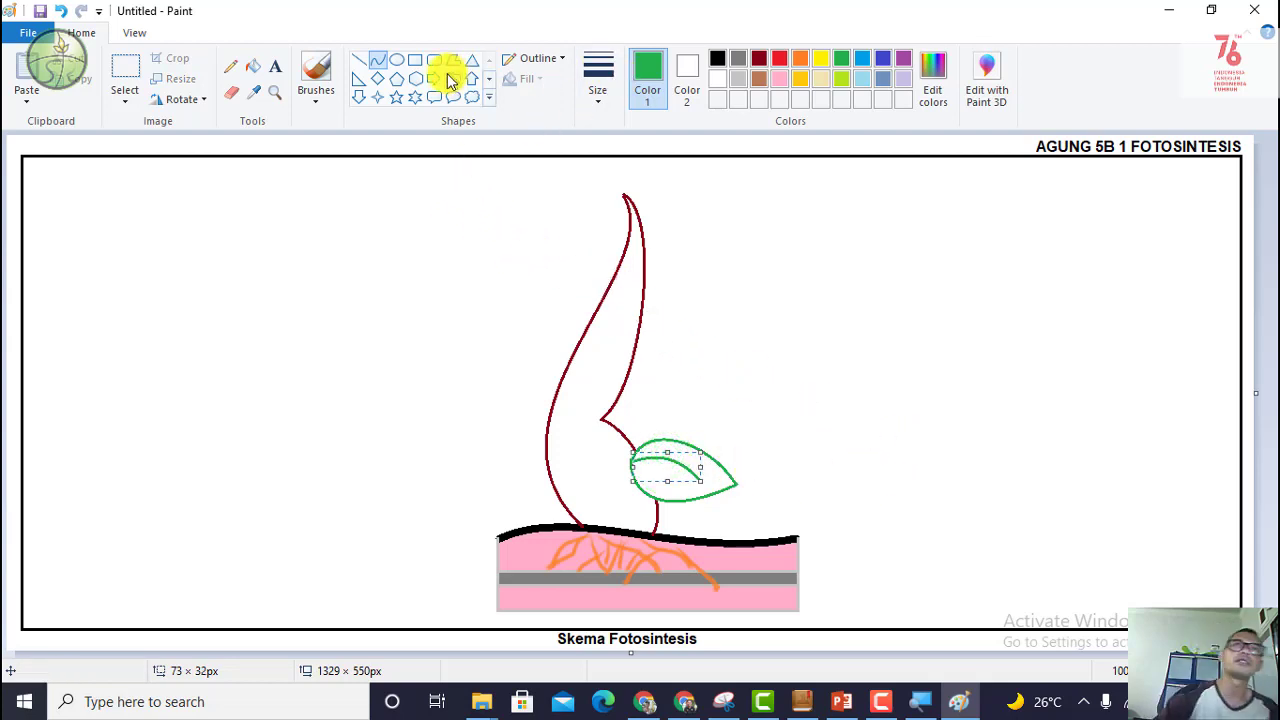
Step: Draw a smaller green leaf outline about 56 px wide across the trunk's lower left edge, using two curves
left_click(381, 60)
left_click(380, 65)
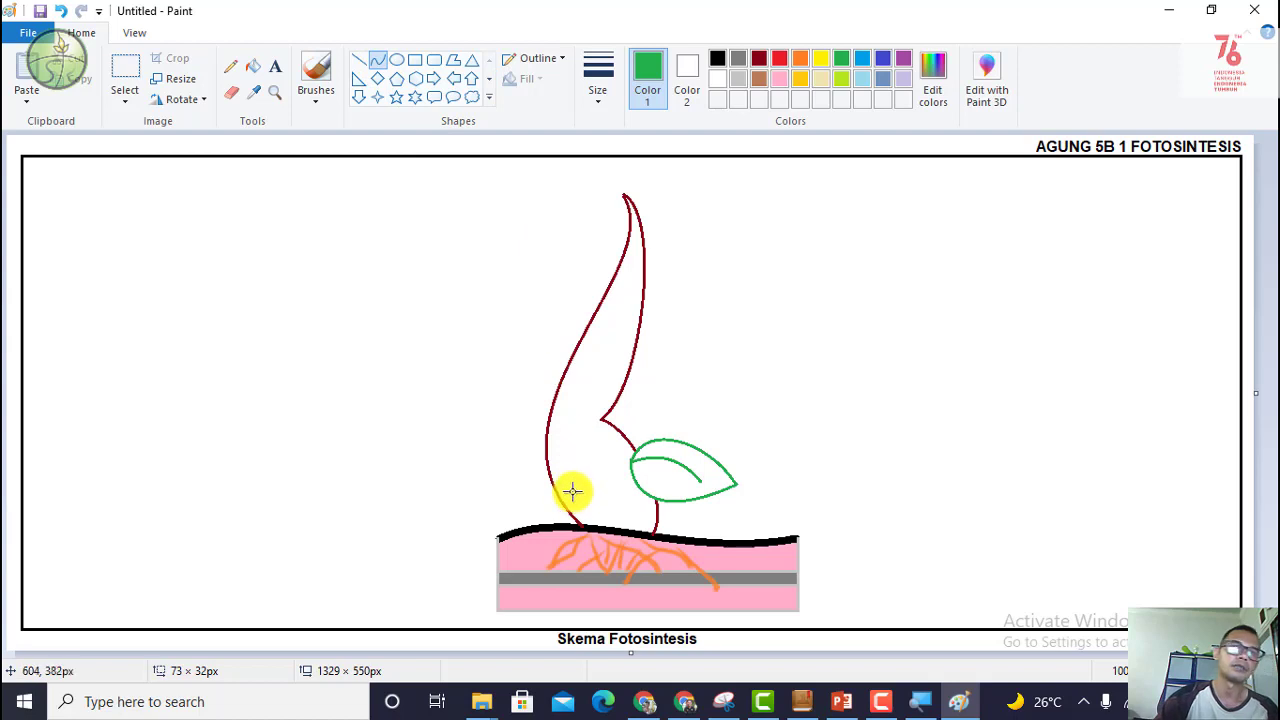
left_click_drag(566, 474, 534, 451)
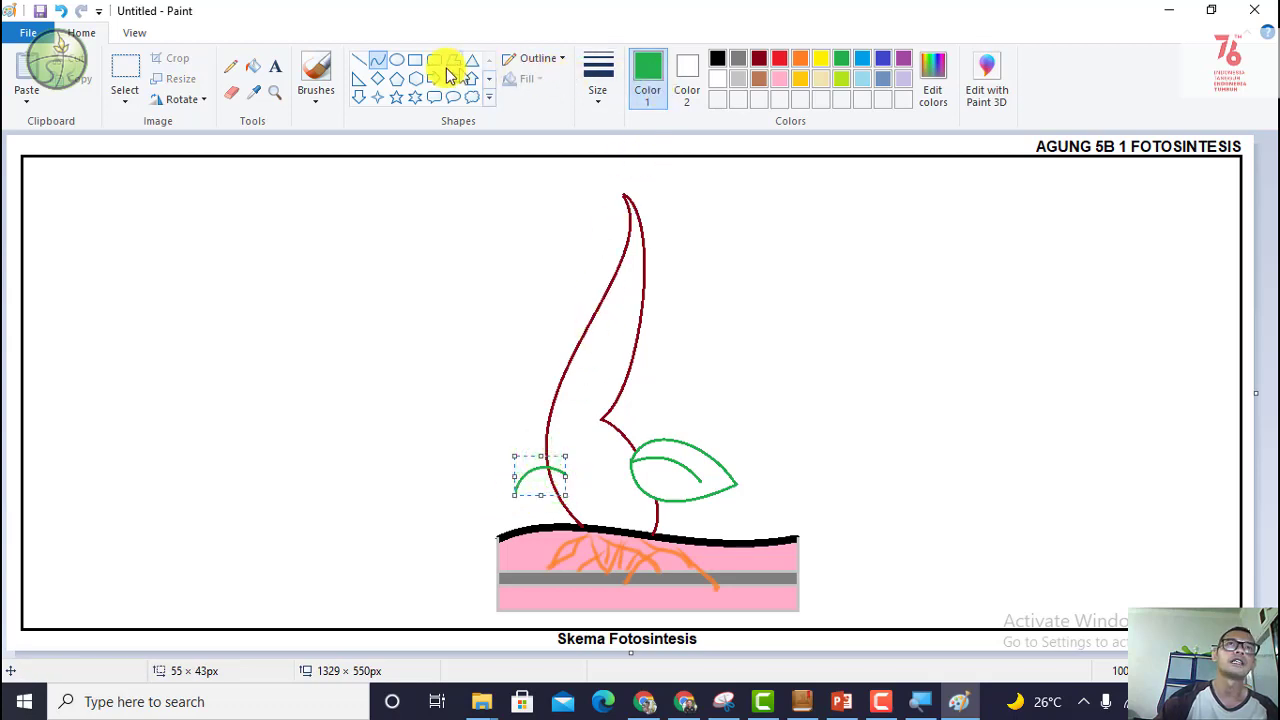
left_click(380, 64)
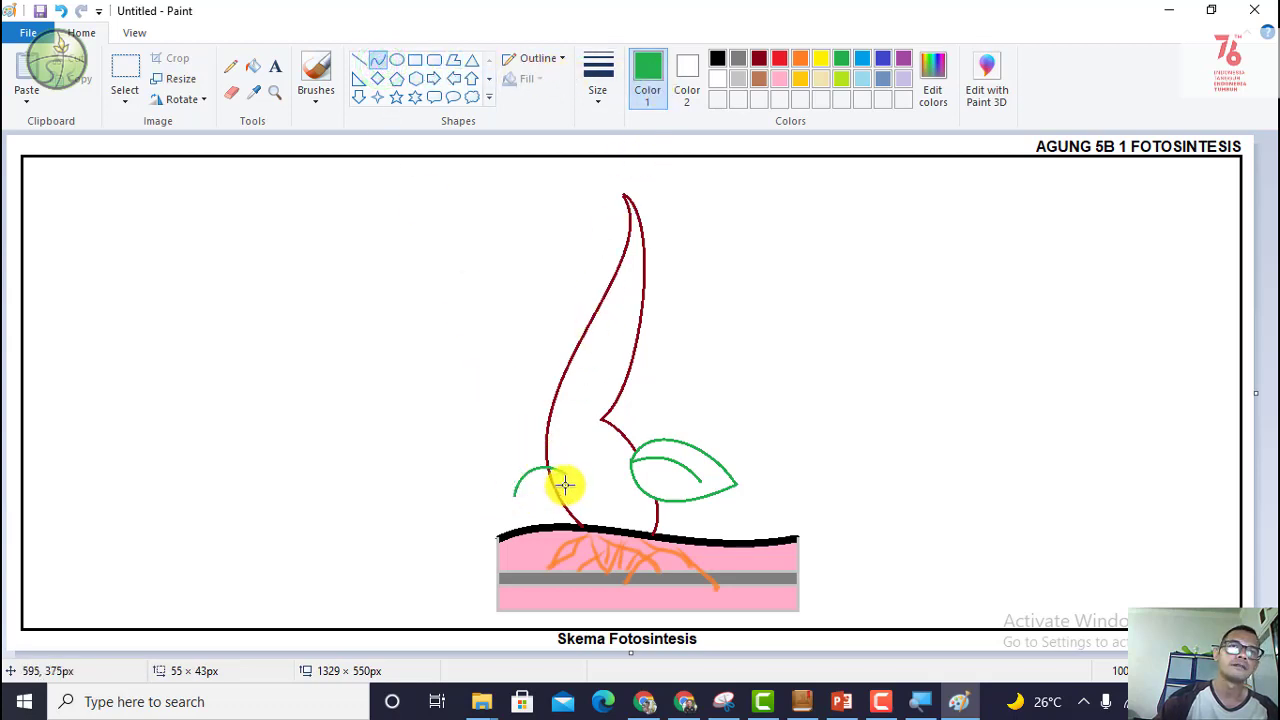
left_click_drag(567, 475, 531, 497)
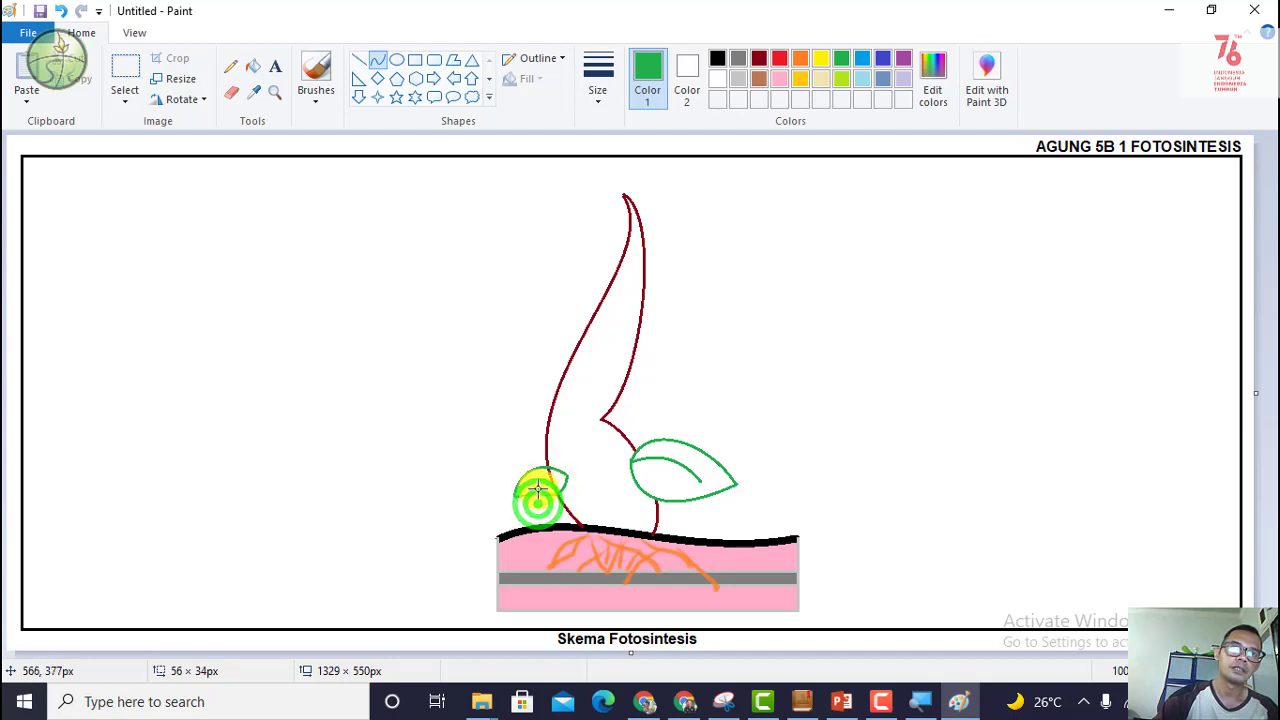
Step: Fill the dark red trunk line inside the small lower-left leaf with white
left_click(251, 67)
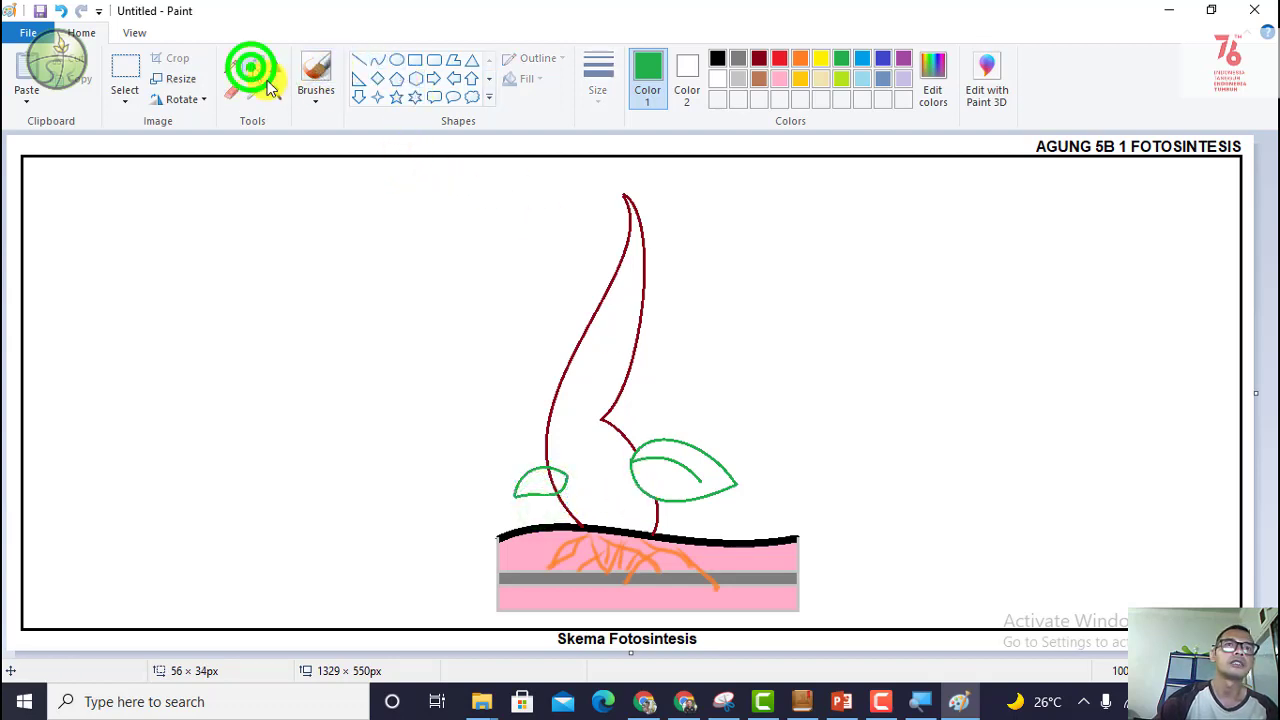
left_click(717, 82)
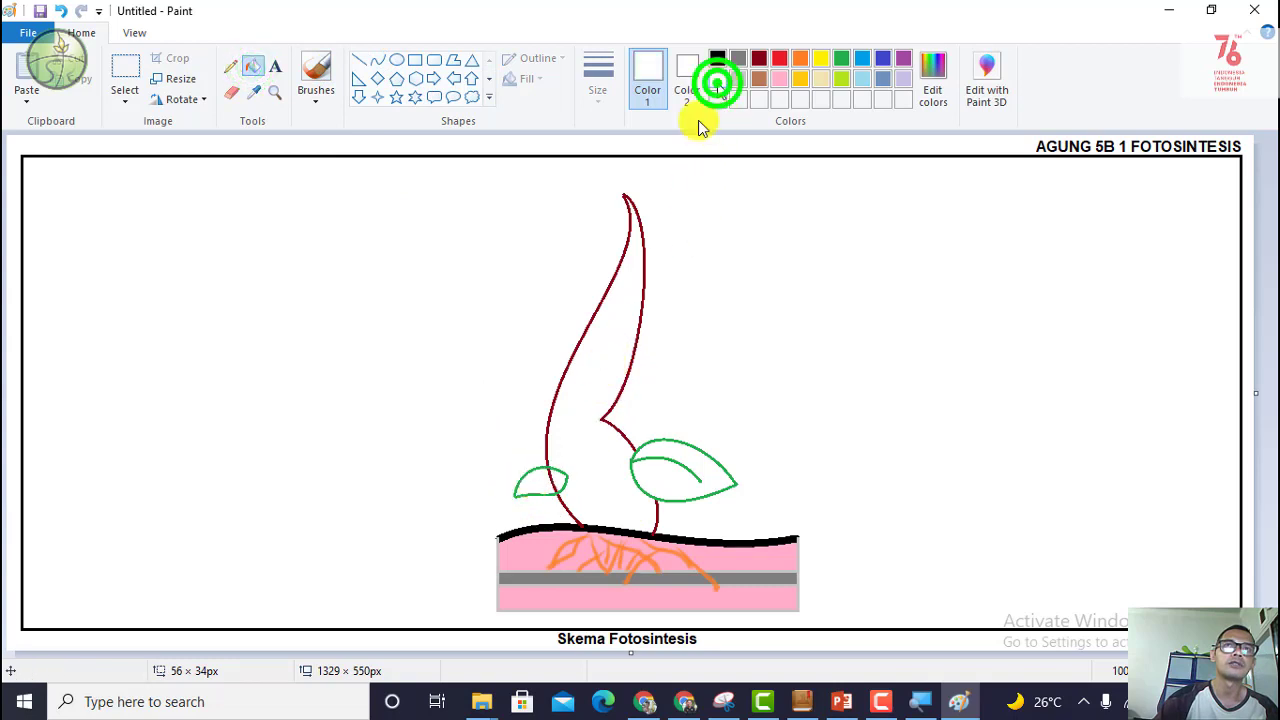
left_click(552, 474)
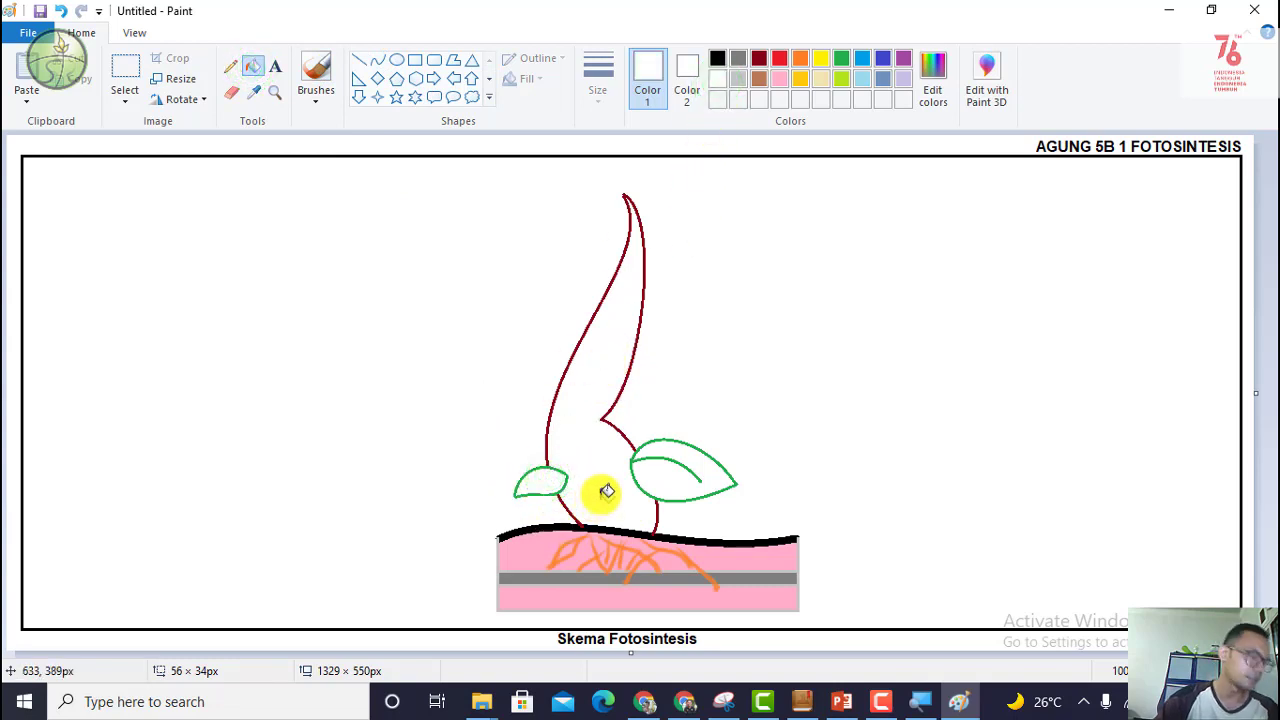
Step: Draw an arched vein about 45 px wide inside the lower-left leaf and colour it green
left_click(374, 58)
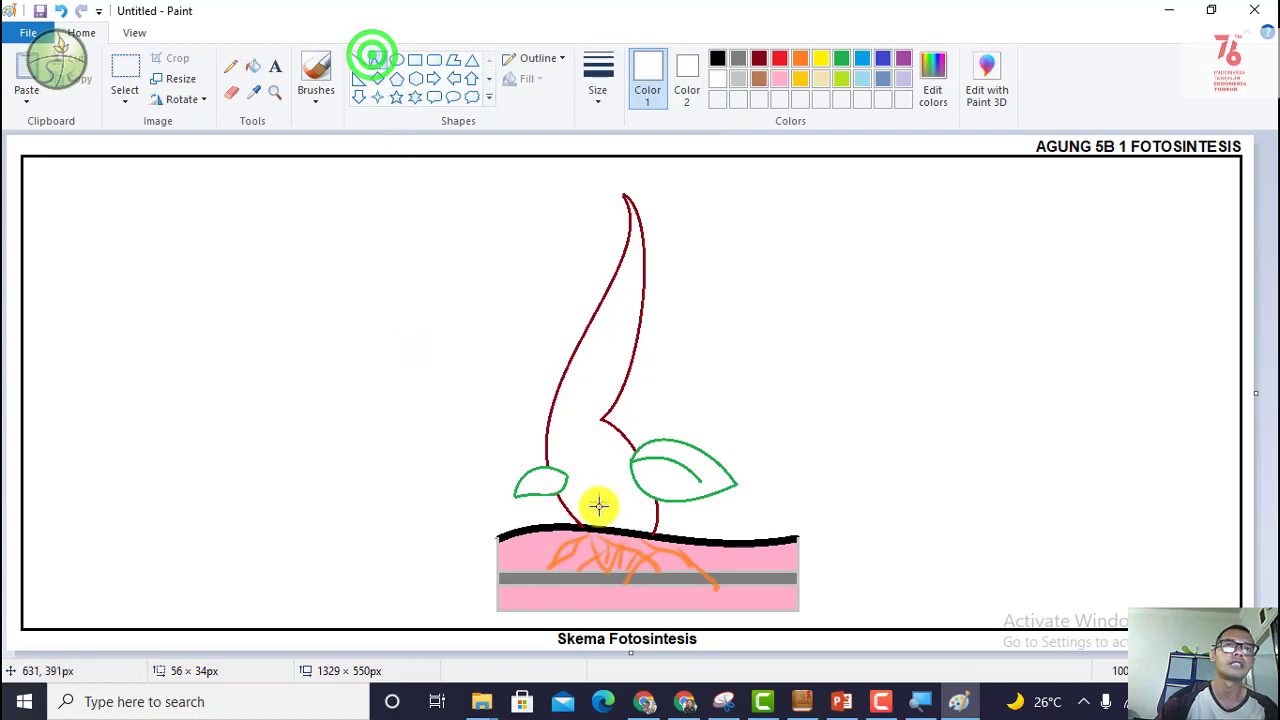
left_click_drag(568, 475, 526, 480)
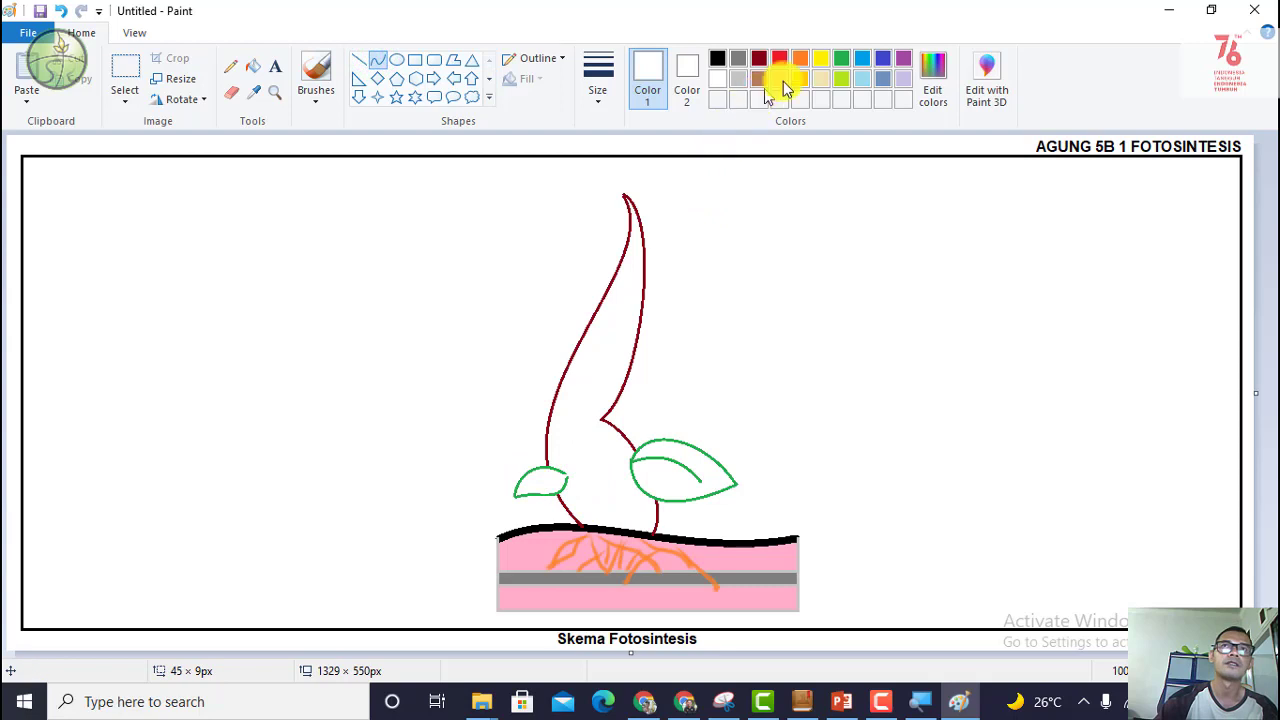
left_click(841, 58)
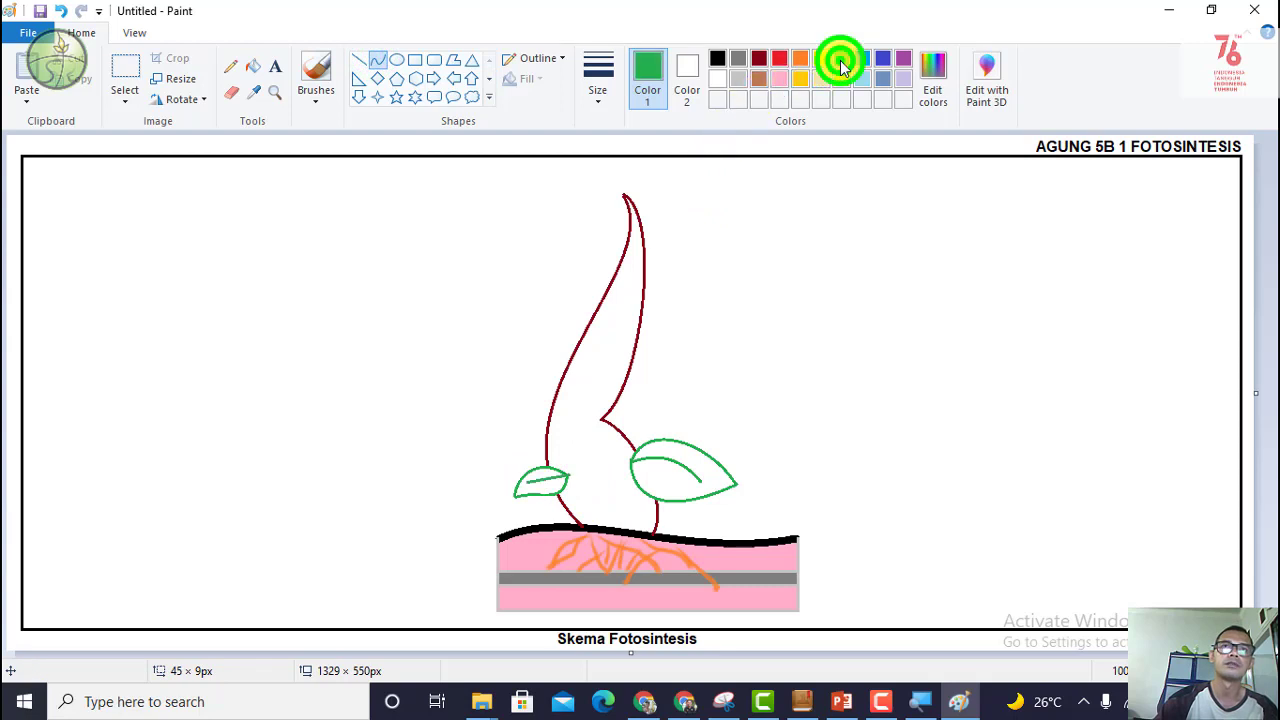
left_click(537, 477)
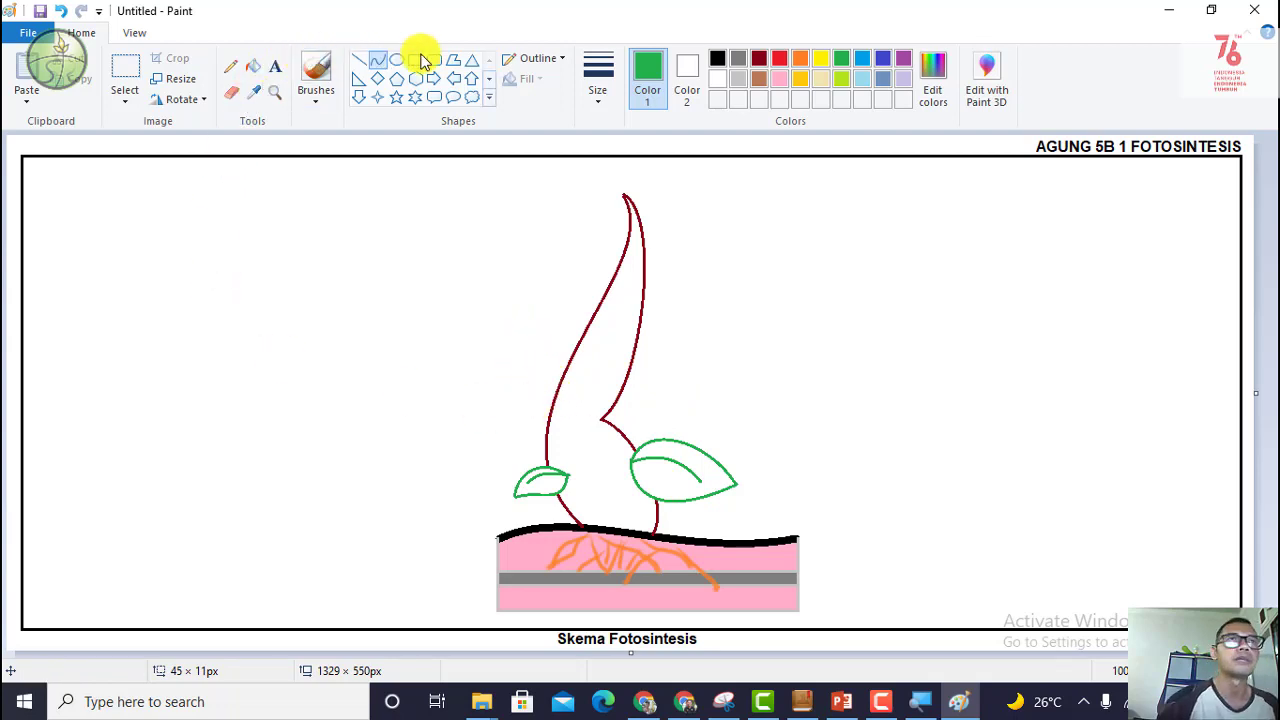
Step: Draw a small four-sided green leaf across the middle of the trunk's left edge, using two curves about 35 and 40 px wide
left_click(381, 61)
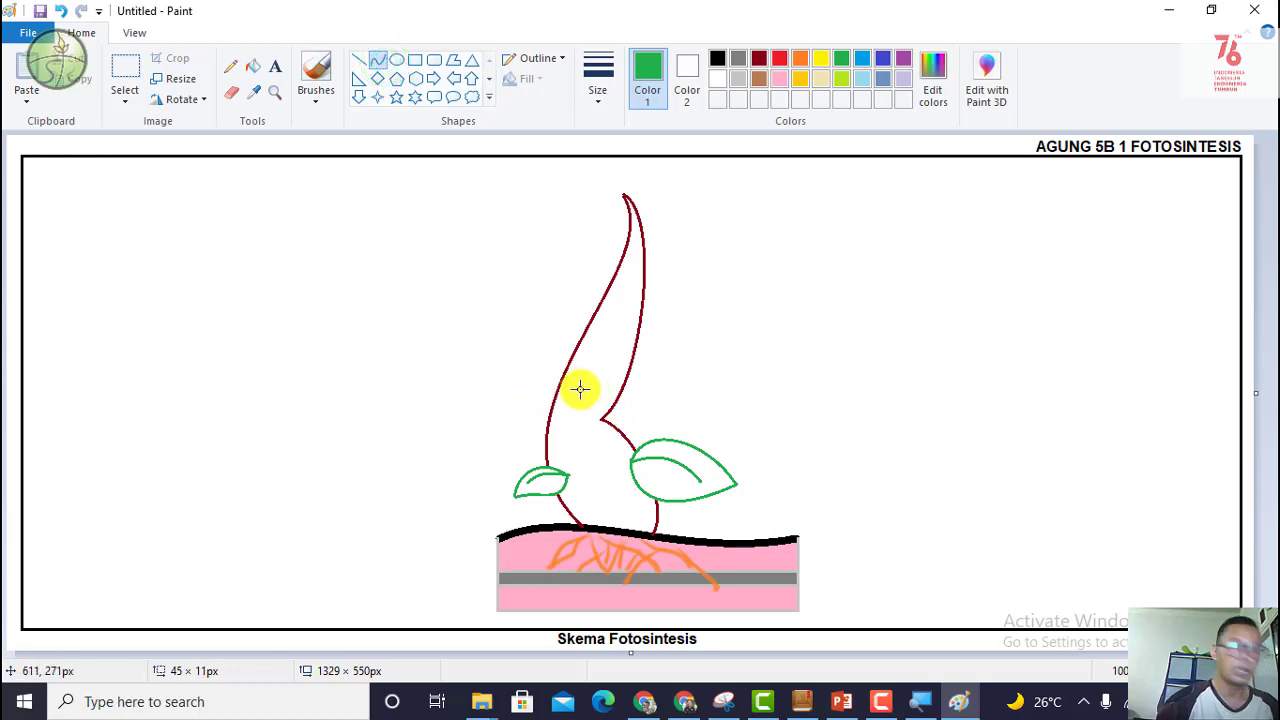
left_click_drag(574, 390, 528, 345)
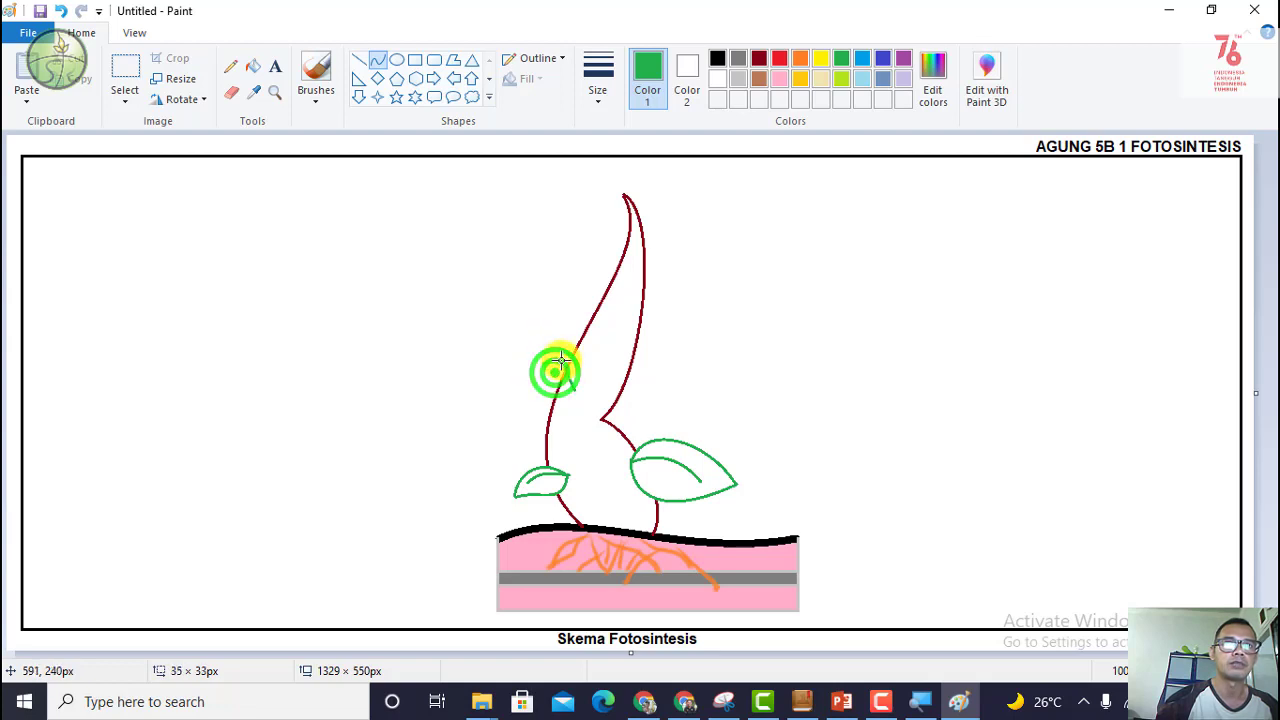
left_click_drag(560, 358, 563, 365)
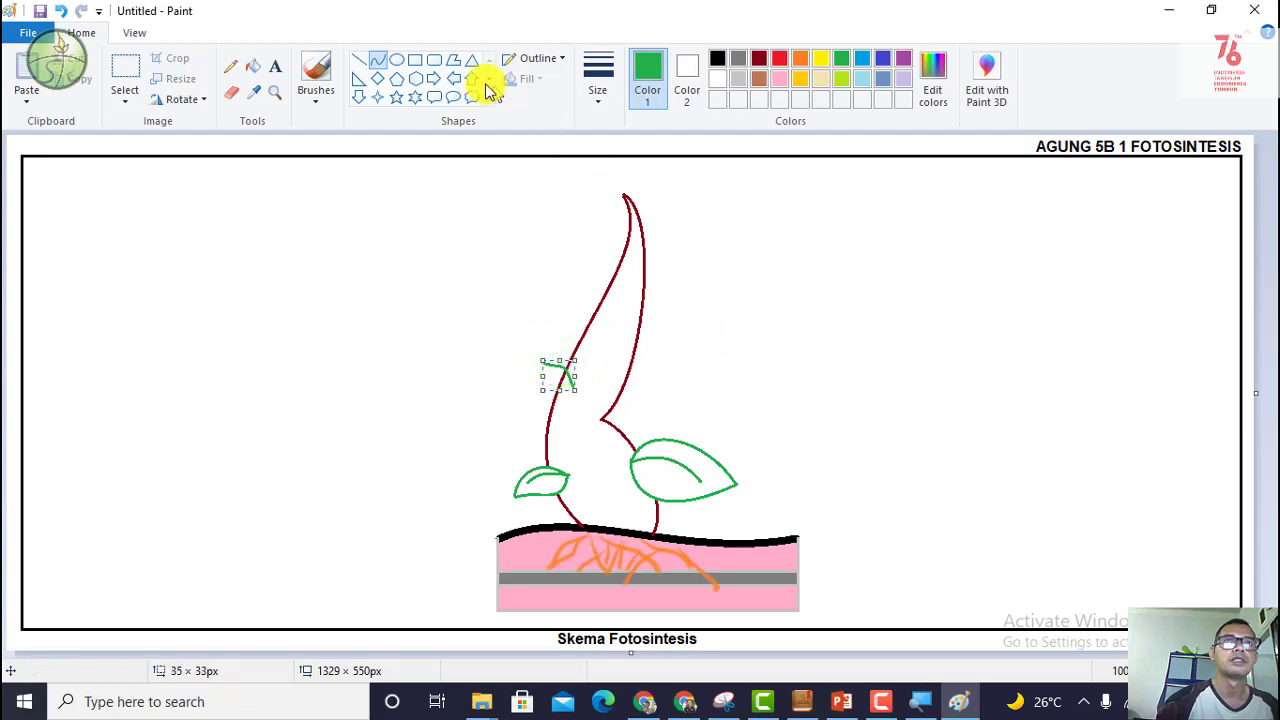
left_click(386, 64)
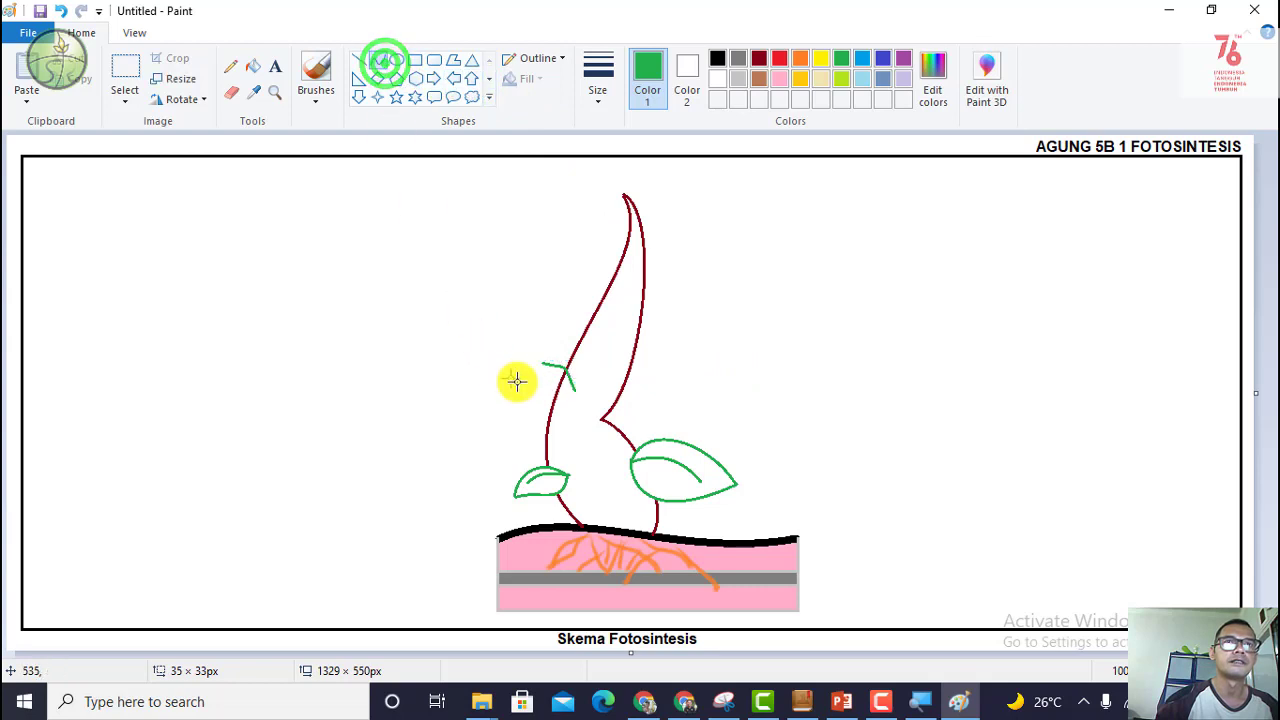
left_click_drag(572, 392, 551, 385)
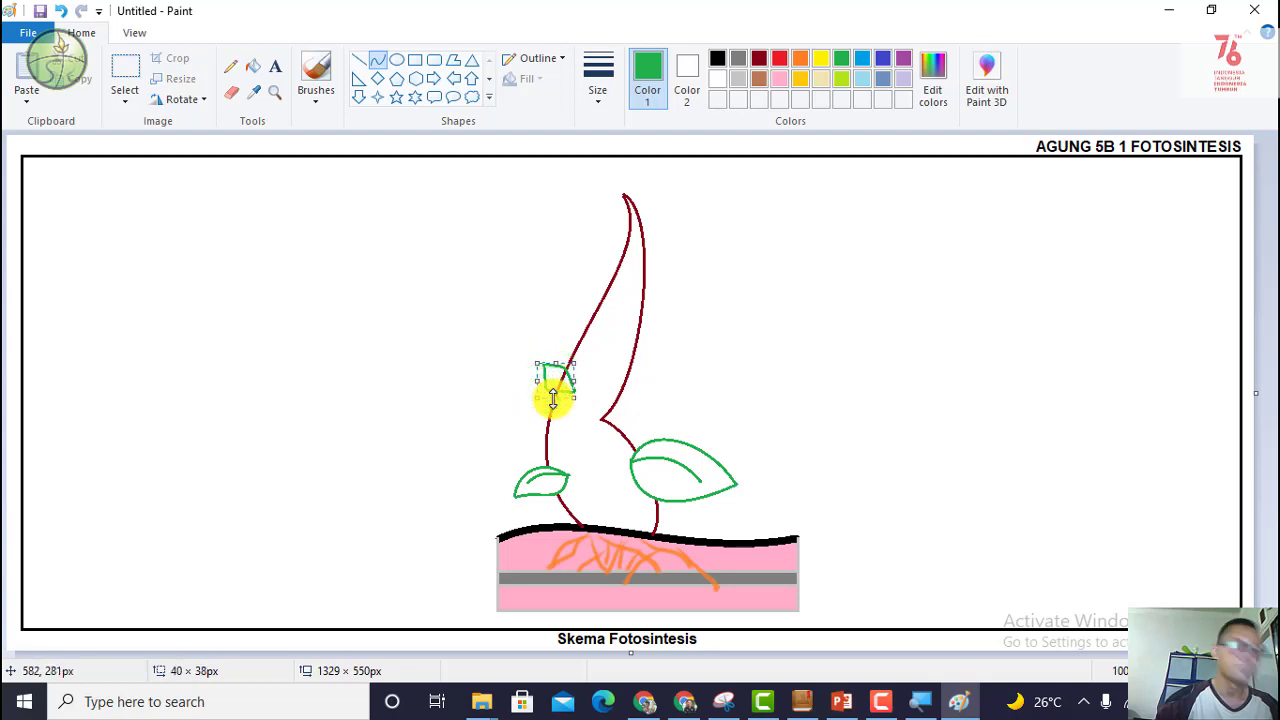
left_click(374, 60)
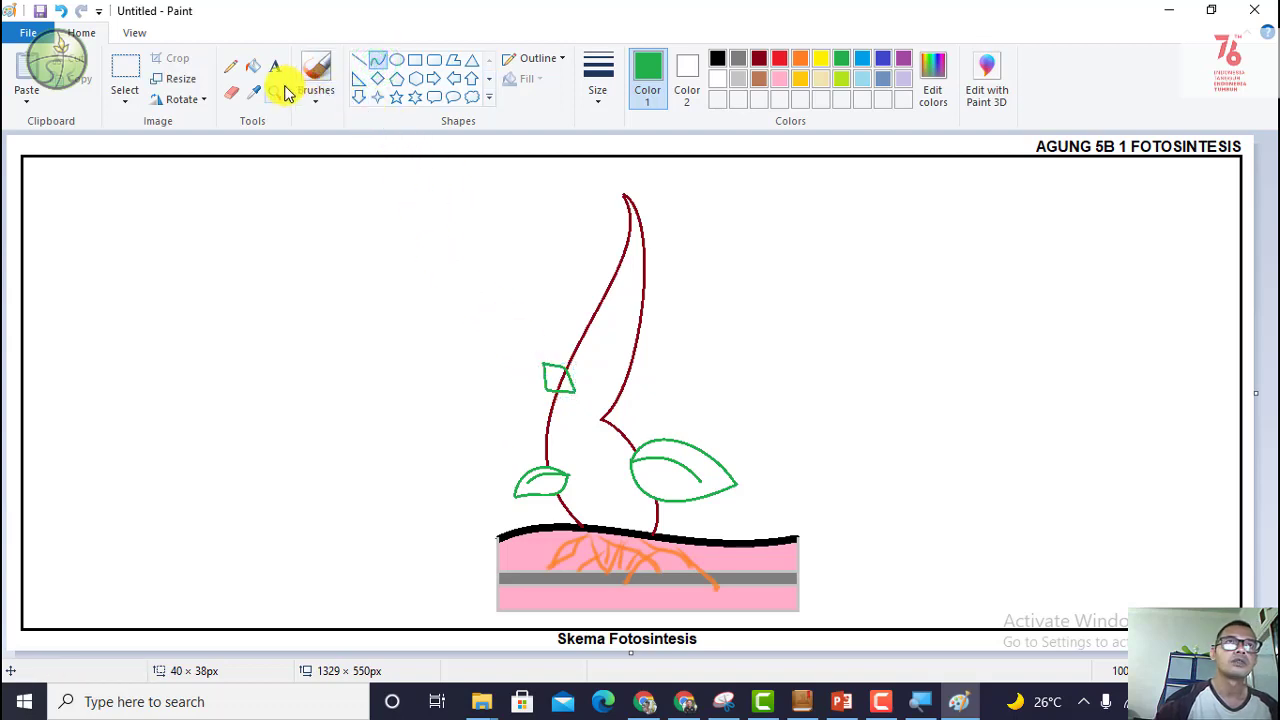
Step: Fill the dark red trunk line inside the small four-sided leaf with white
left_click(254, 67)
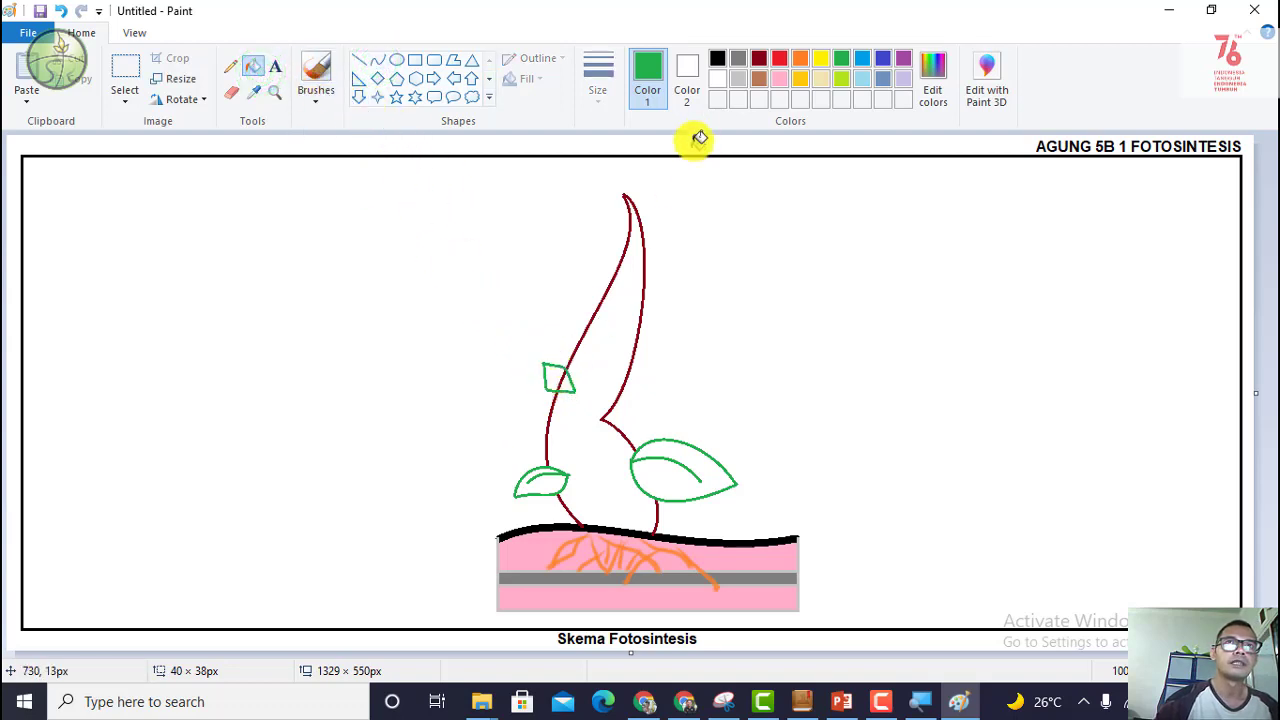
left_click(717, 82)
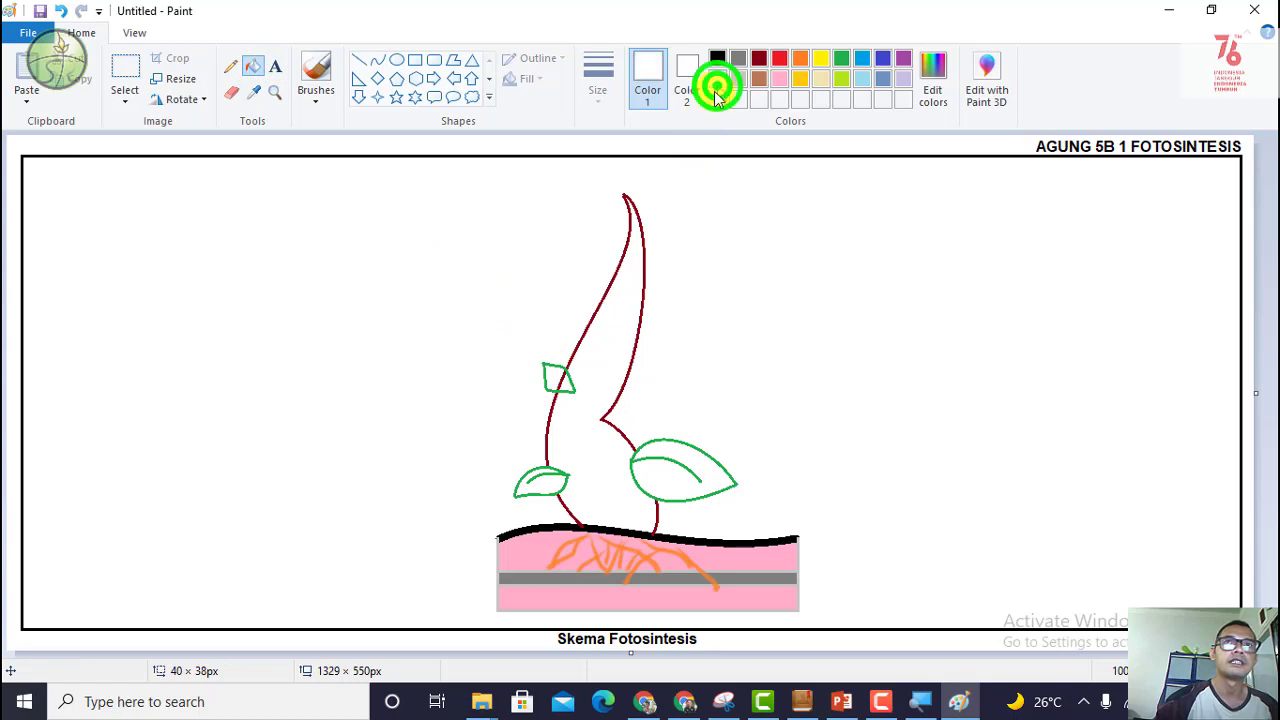
left_click(563, 378)
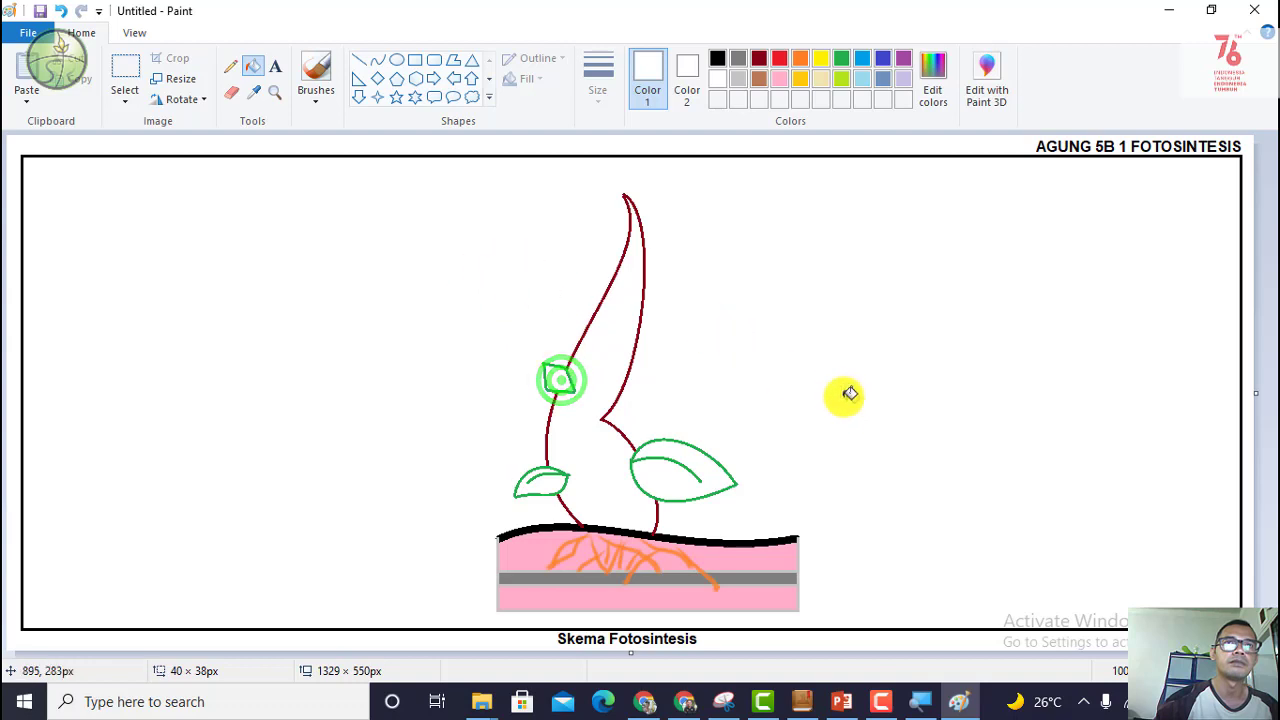
Step: Draw a short curved green vein about 19 px wide inside the small four-sided leaf
left_click(378, 58)
left_click(840, 57)
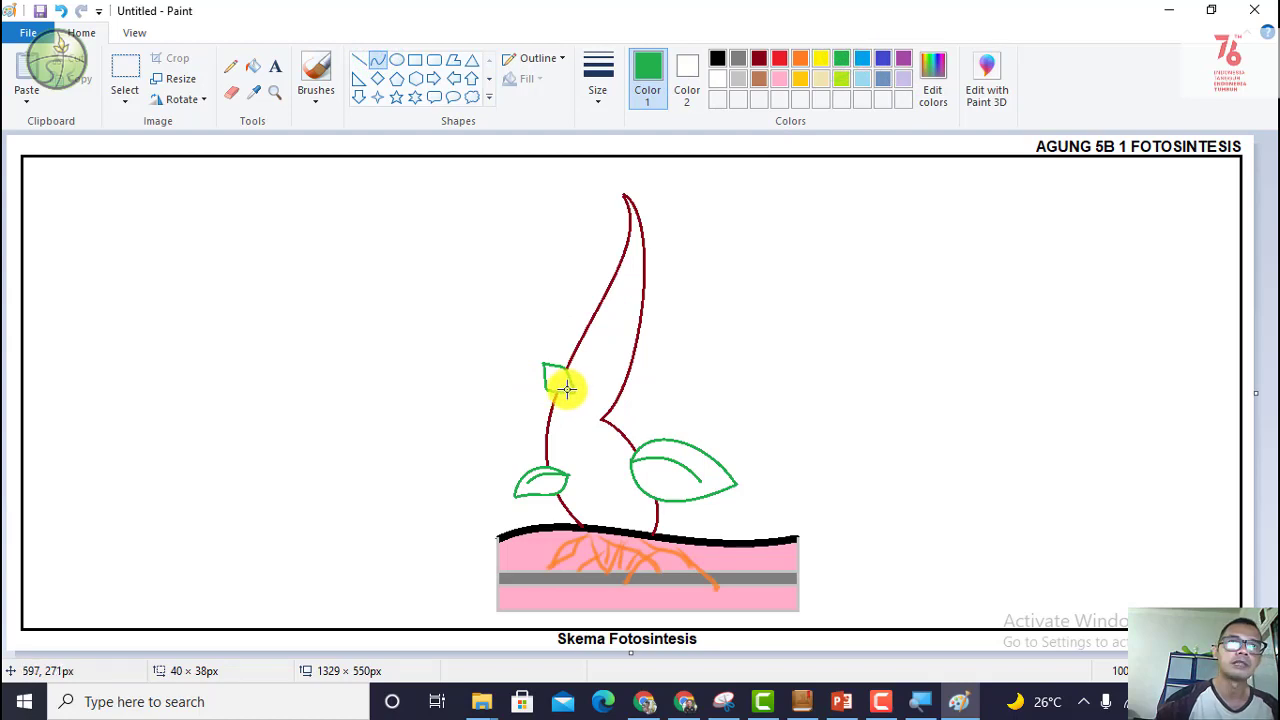
left_click_drag(567, 388, 560, 374)
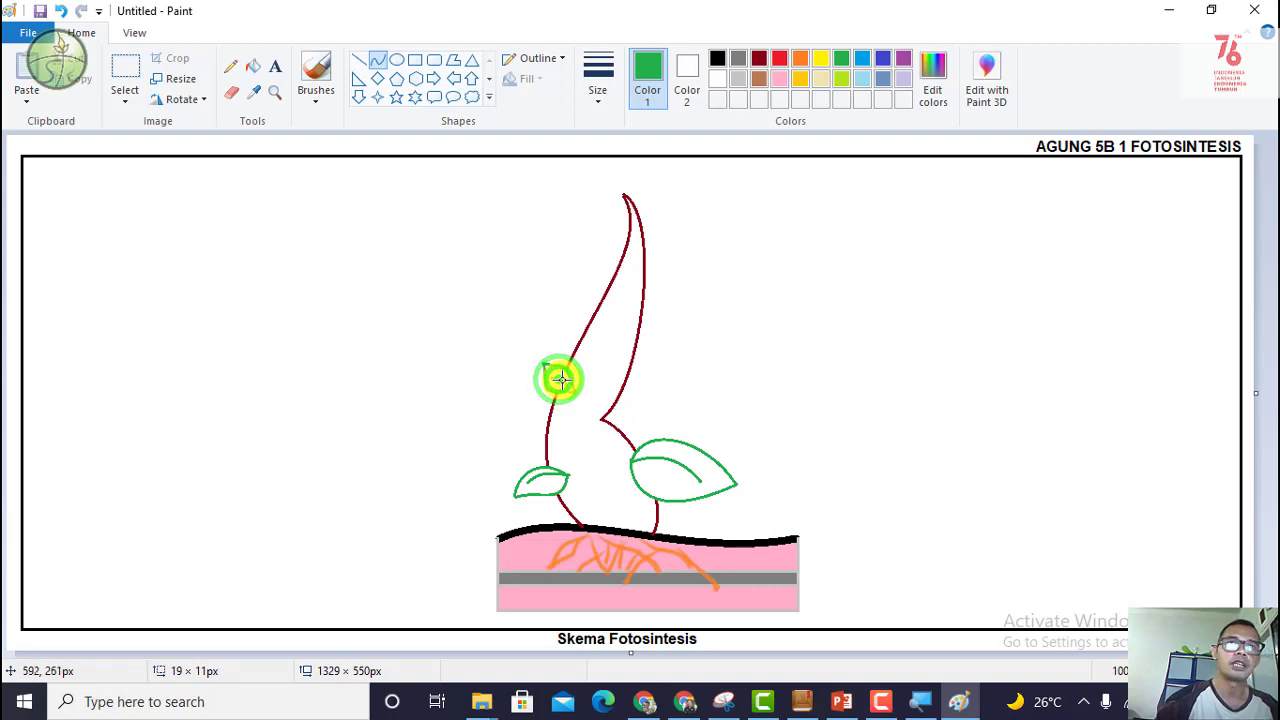
left_click(560, 377)
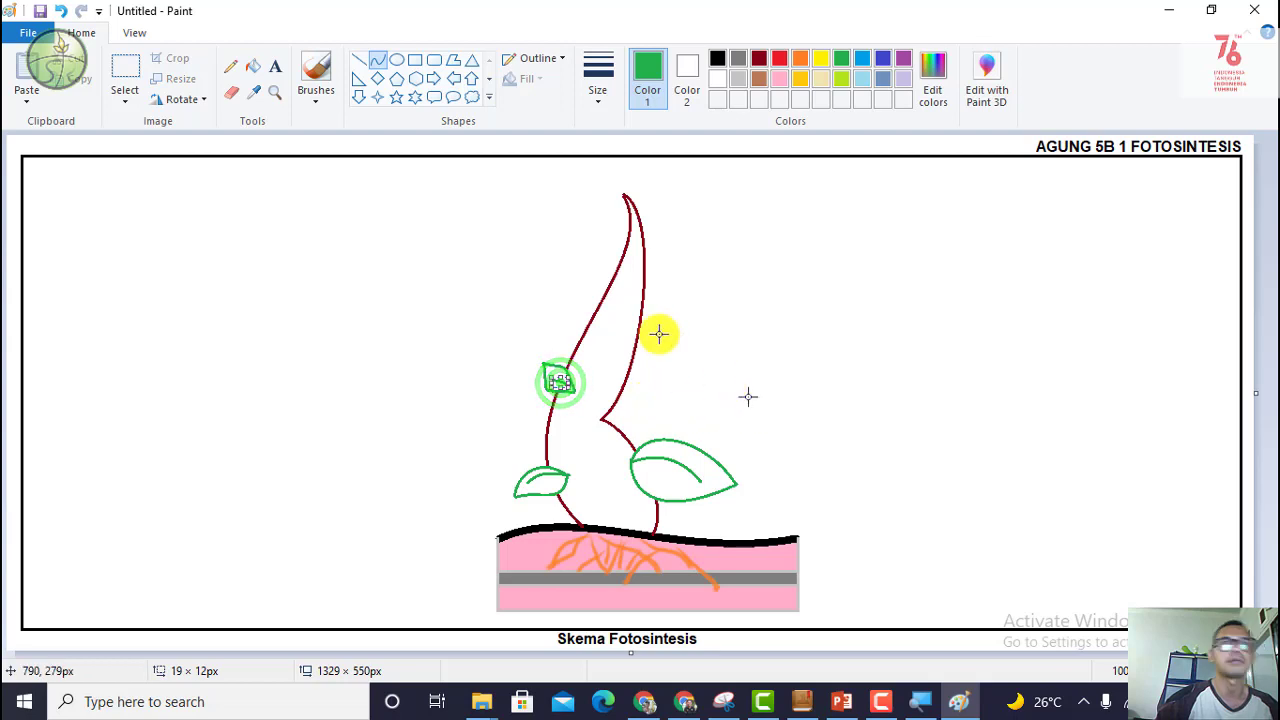
left_click(536, 279)
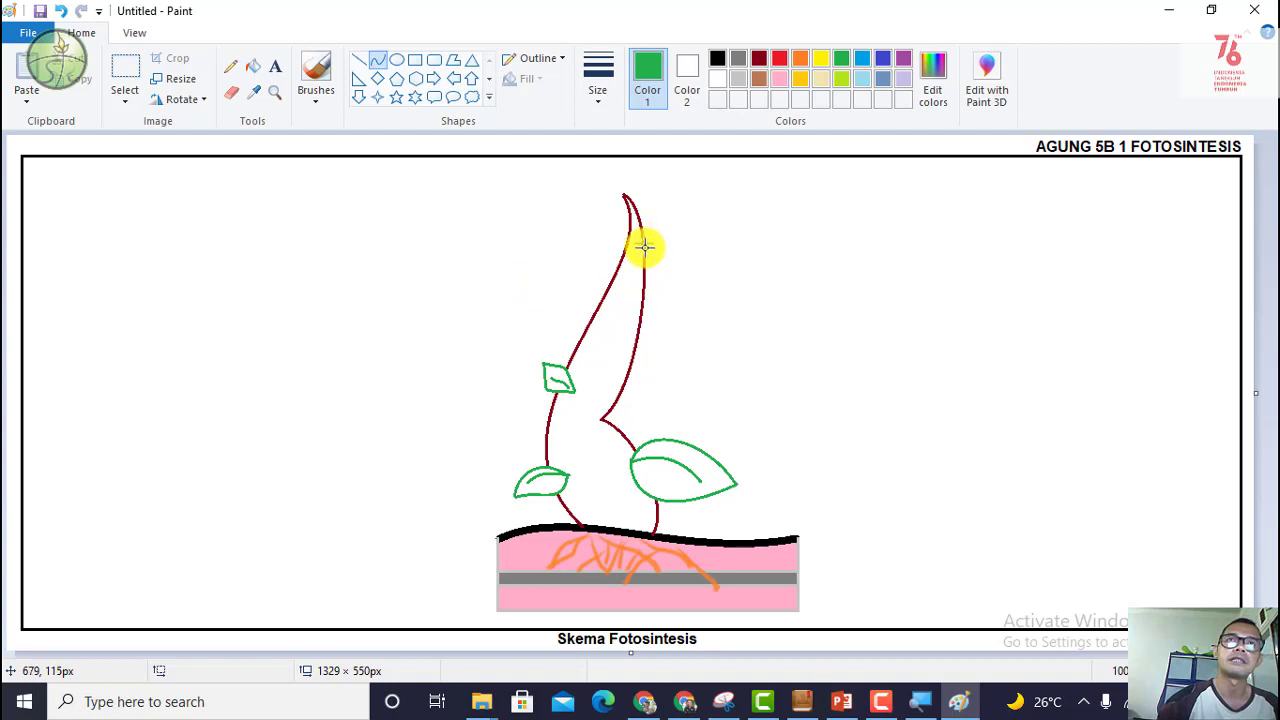
Step: Draw a pointed green leaf about 70 px wide on the trunk's upper right edge, using an upper and a lower curve
mouse_move(643, 279)
left_mouse_down()
mouse_move(706, 244)
mouse_move(665, 266)
mouse_move(651, 248)
mouse_move(680, 249)
mouse_move(666, 266)
left_mouse_up()
left_click(386, 63)
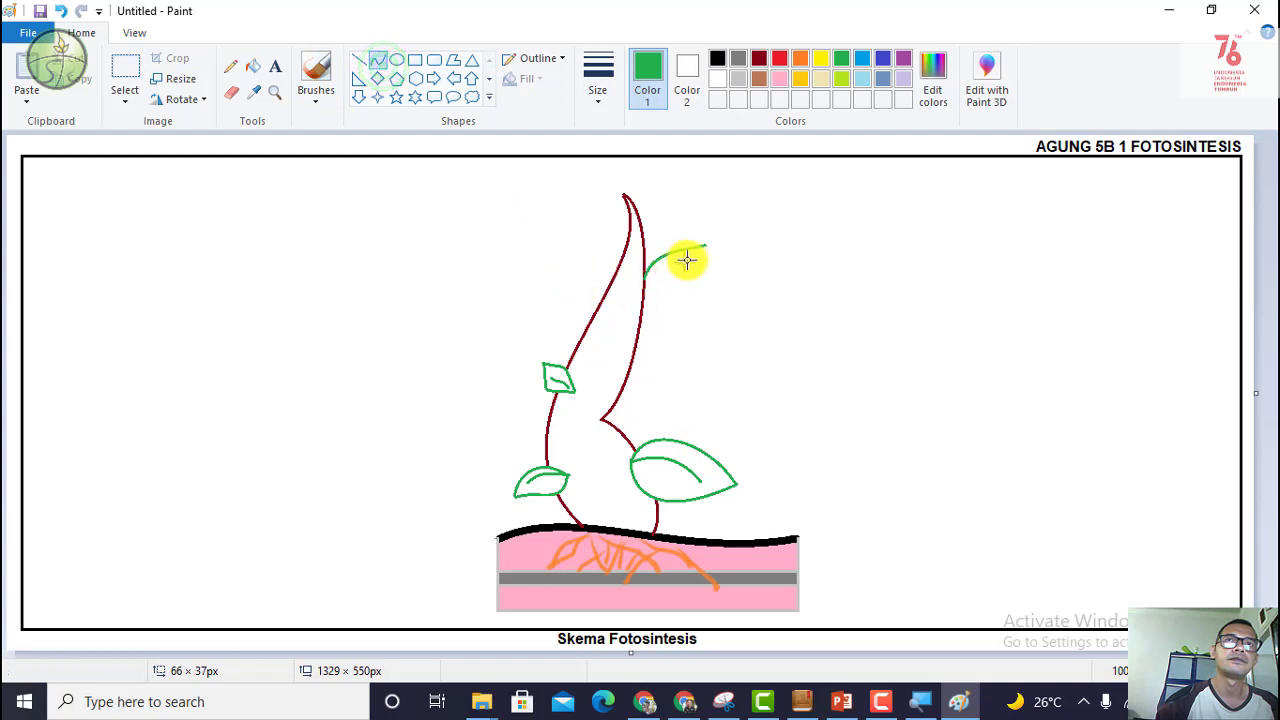
left_click_drag(705, 244, 645, 278)
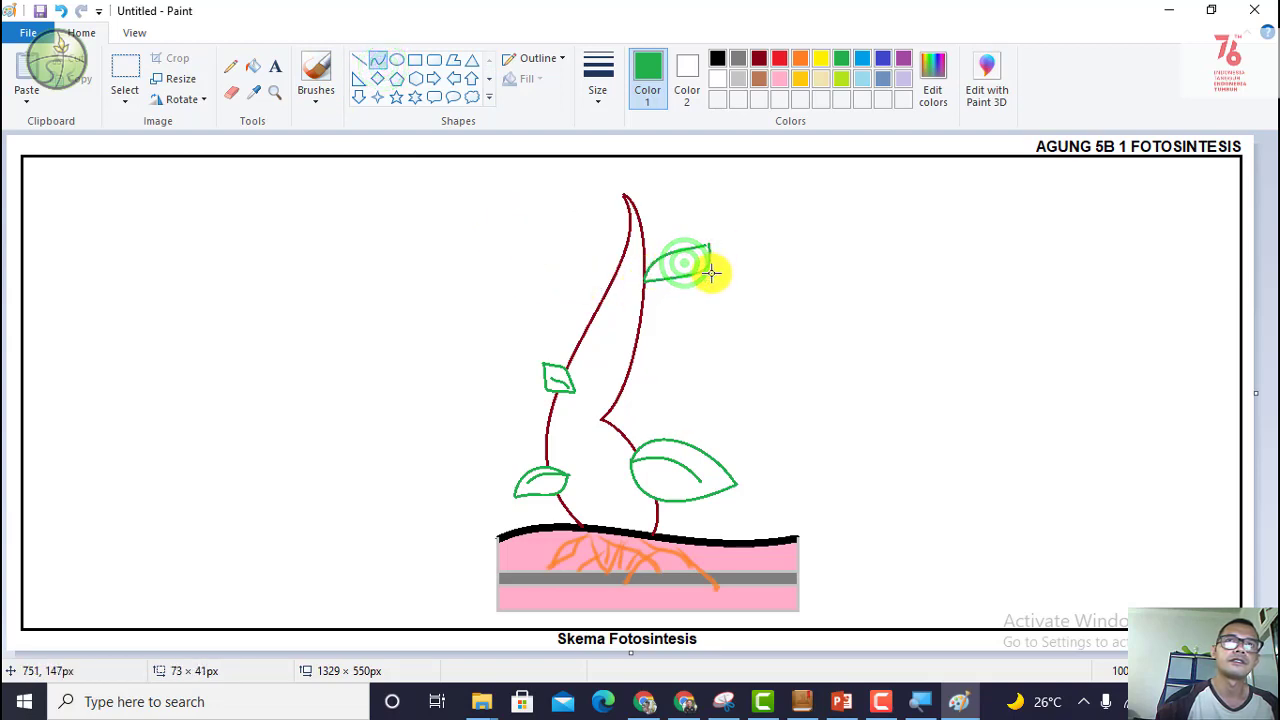
left_click_drag(712, 272, 675, 290)
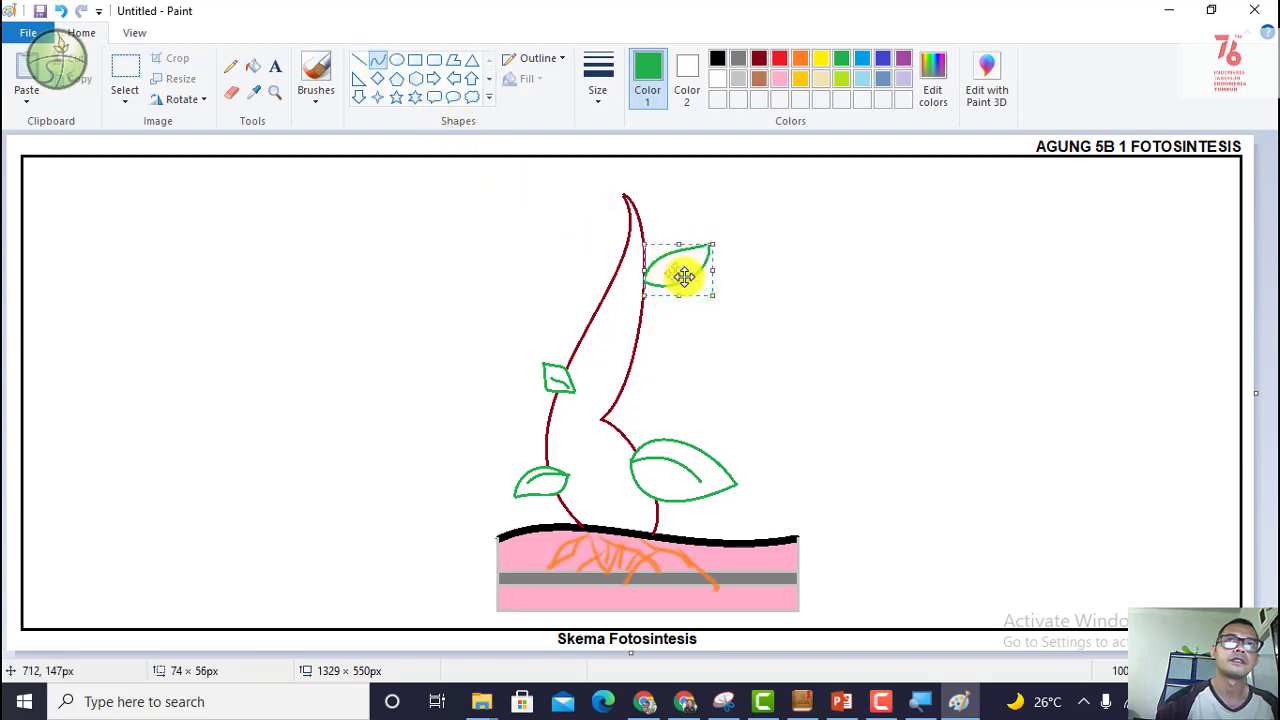
left_click_drag(712, 268, 708, 268)
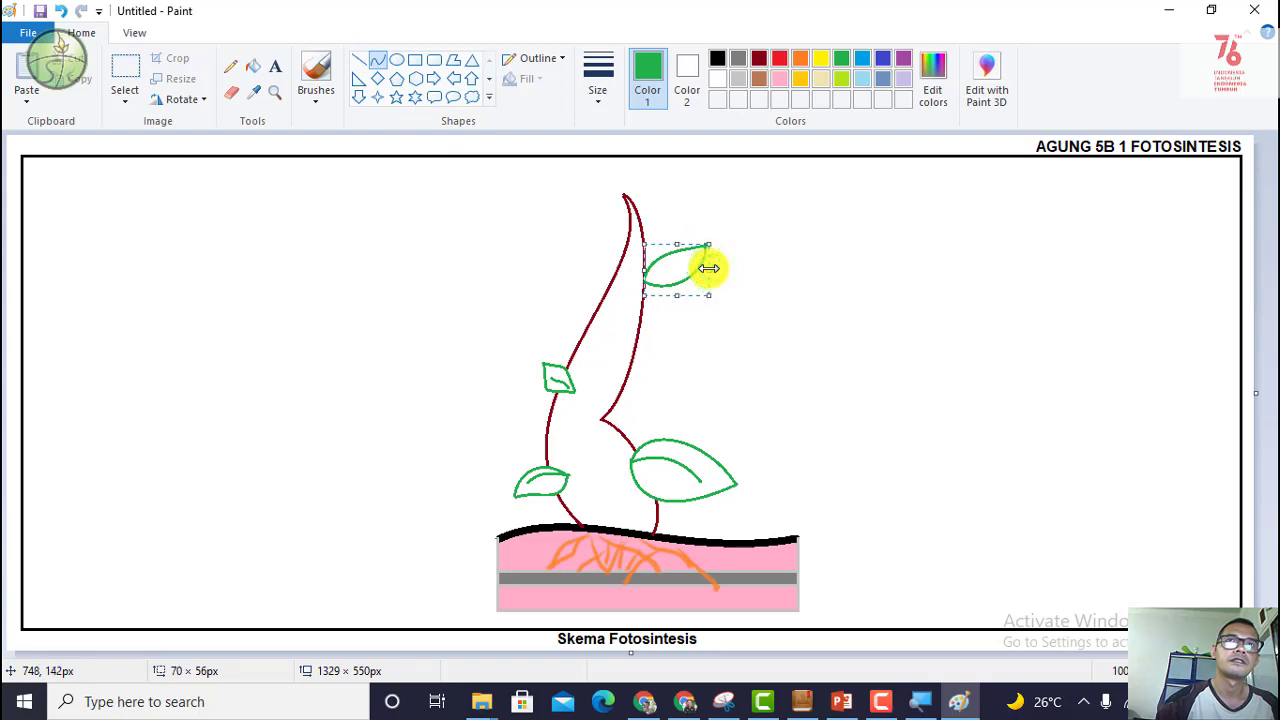
Step: Draw a curved green vein about 46 px wide inside the upper-right leaf
left_click(380, 58)
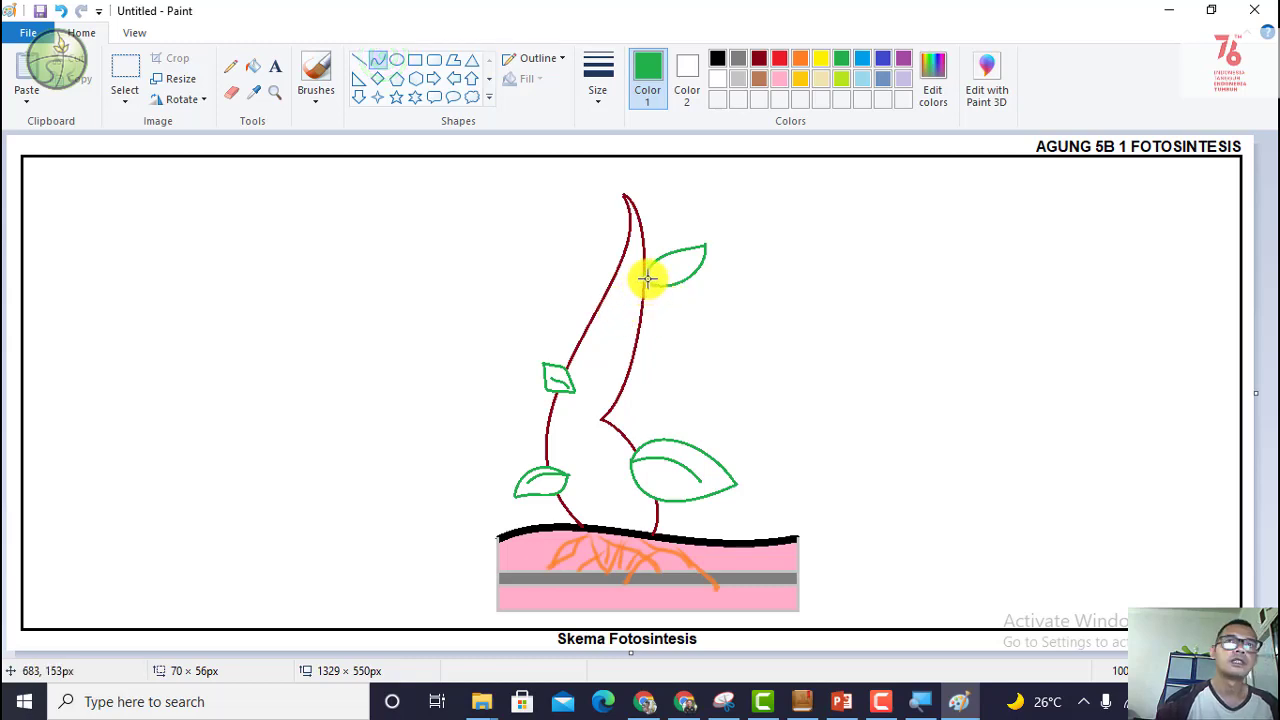
left_click_drag(643, 281, 705, 245)
left_click(676, 272)
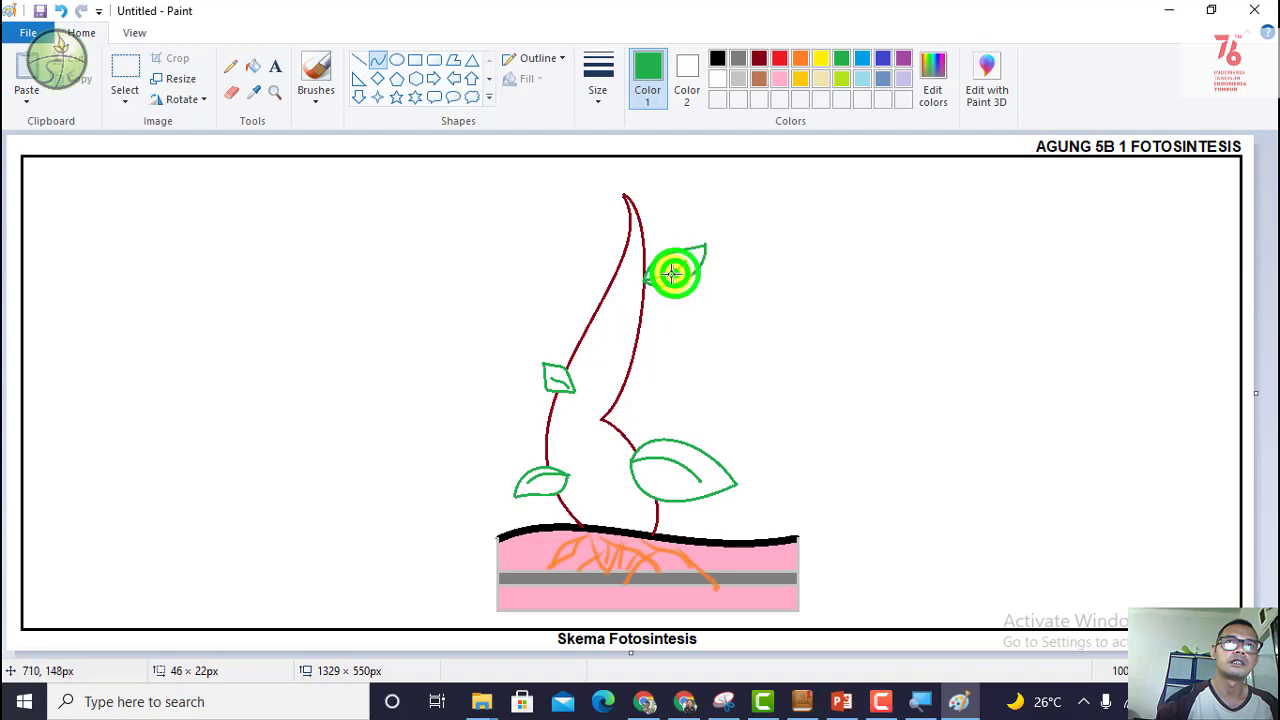
Step: Draw a small green leaf on the trunk's upper left edge, using two curves about 33 and 36 px wide
left_click(376, 60)
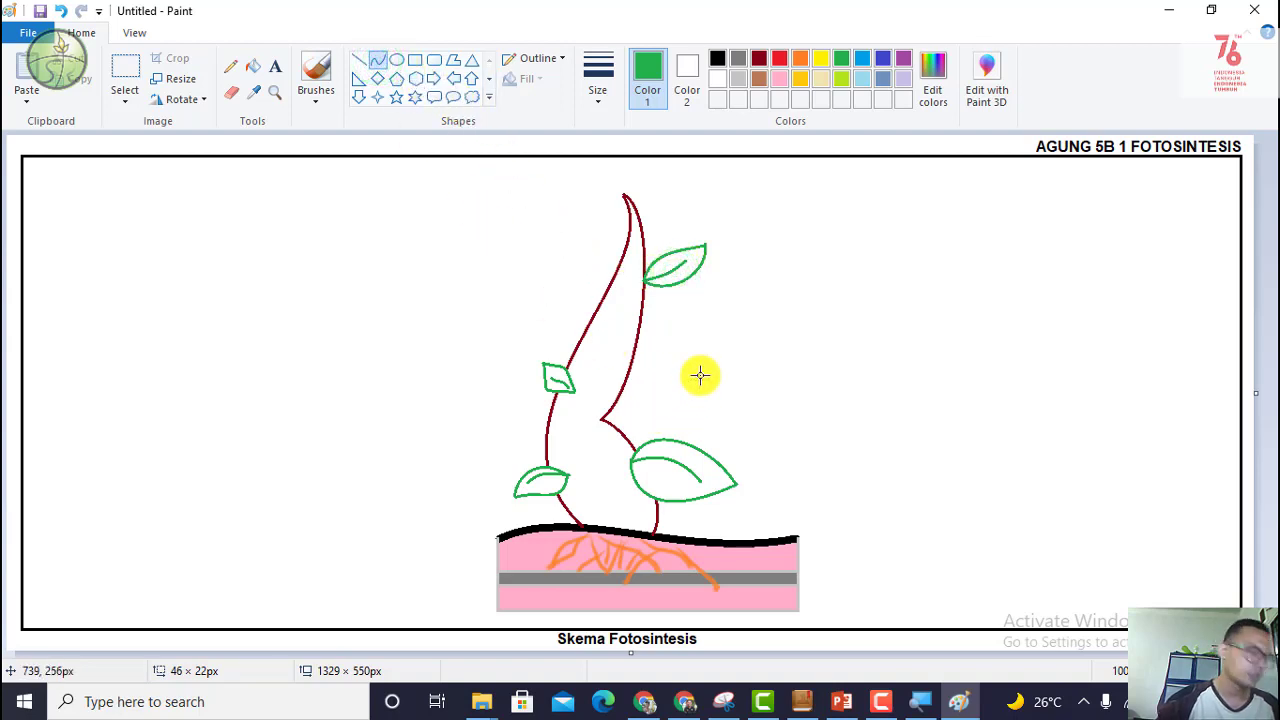
mouse_move(612, 281)
left_mouse_down()
mouse_move(584, 263)
mouse_move(601, 262)
left_mouse_up()
left_click(603, 268)
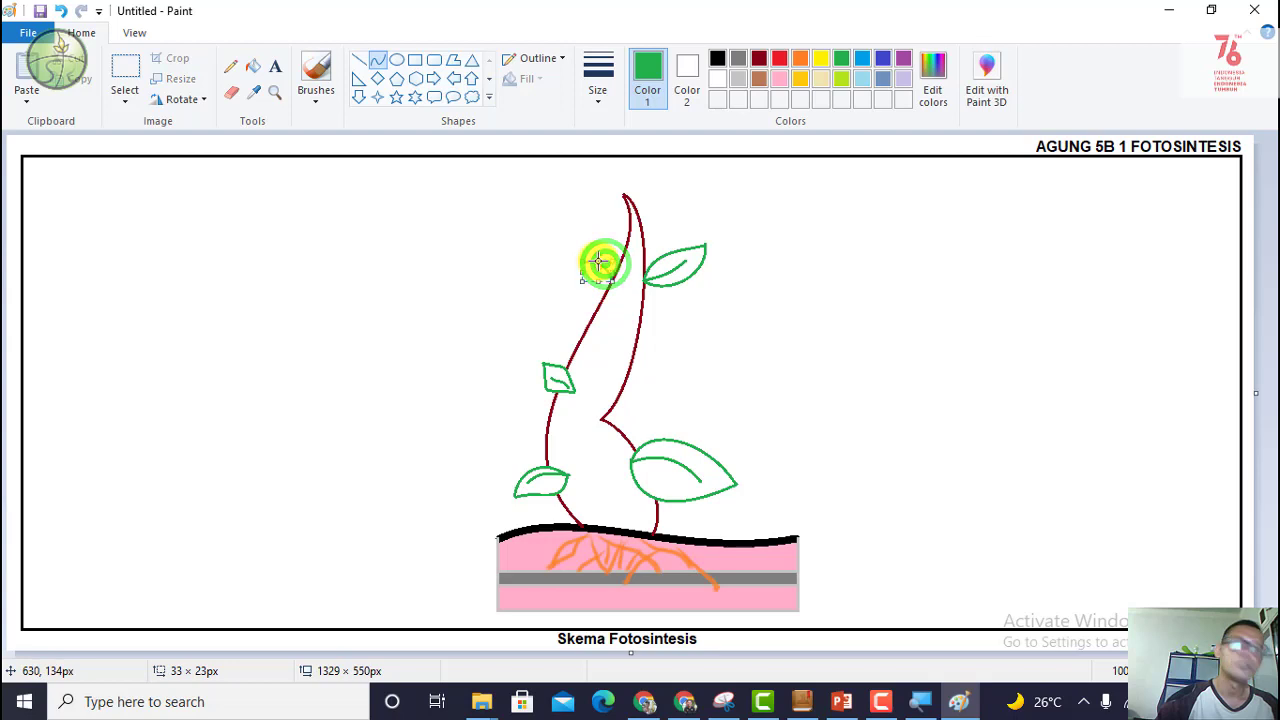
left_click(380, 60)
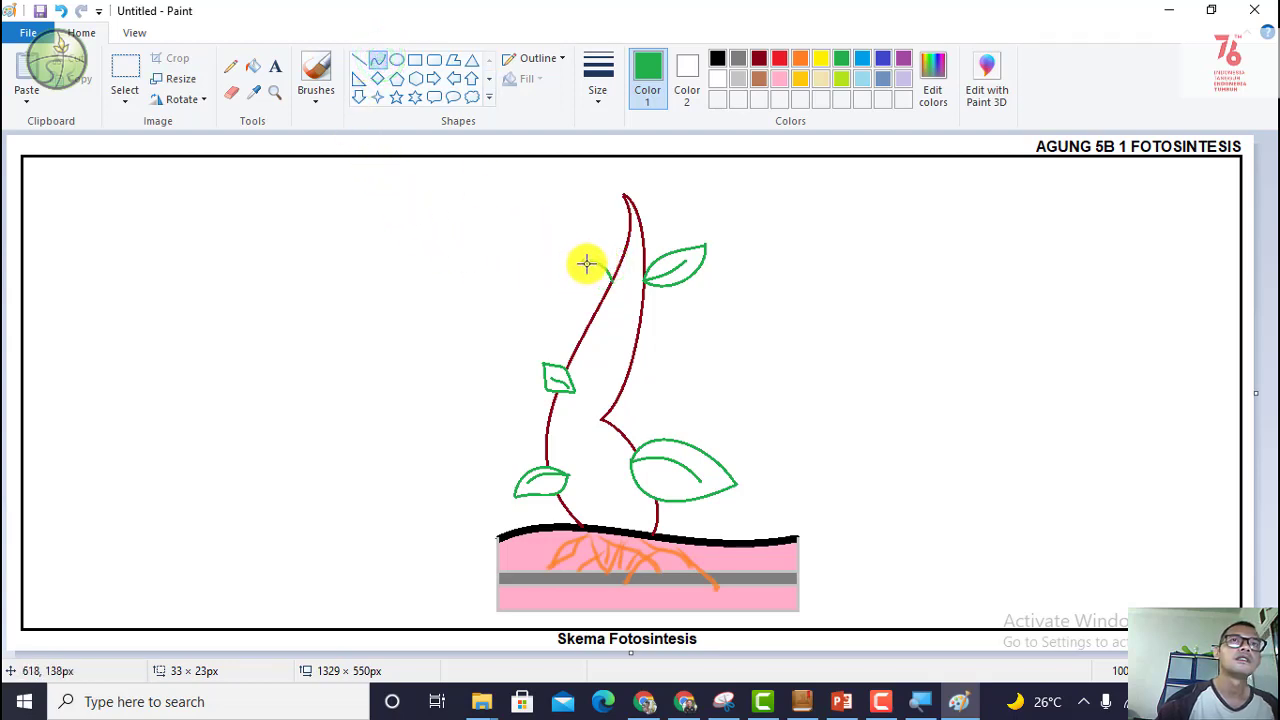
left_click_drag(583, 261, 612, 279)
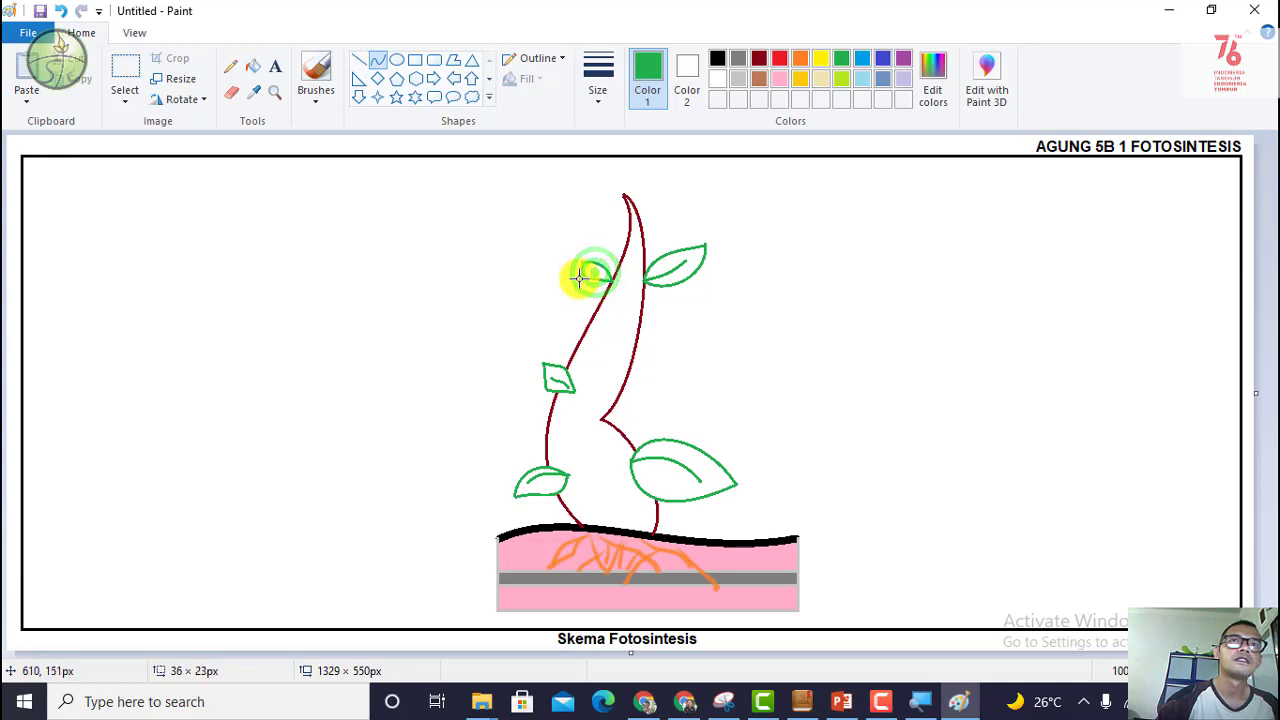
left_click(579, 277)
Step: Draw a green vein about 24 px wide inside the small upper-left leaf
left_click(380, 62)
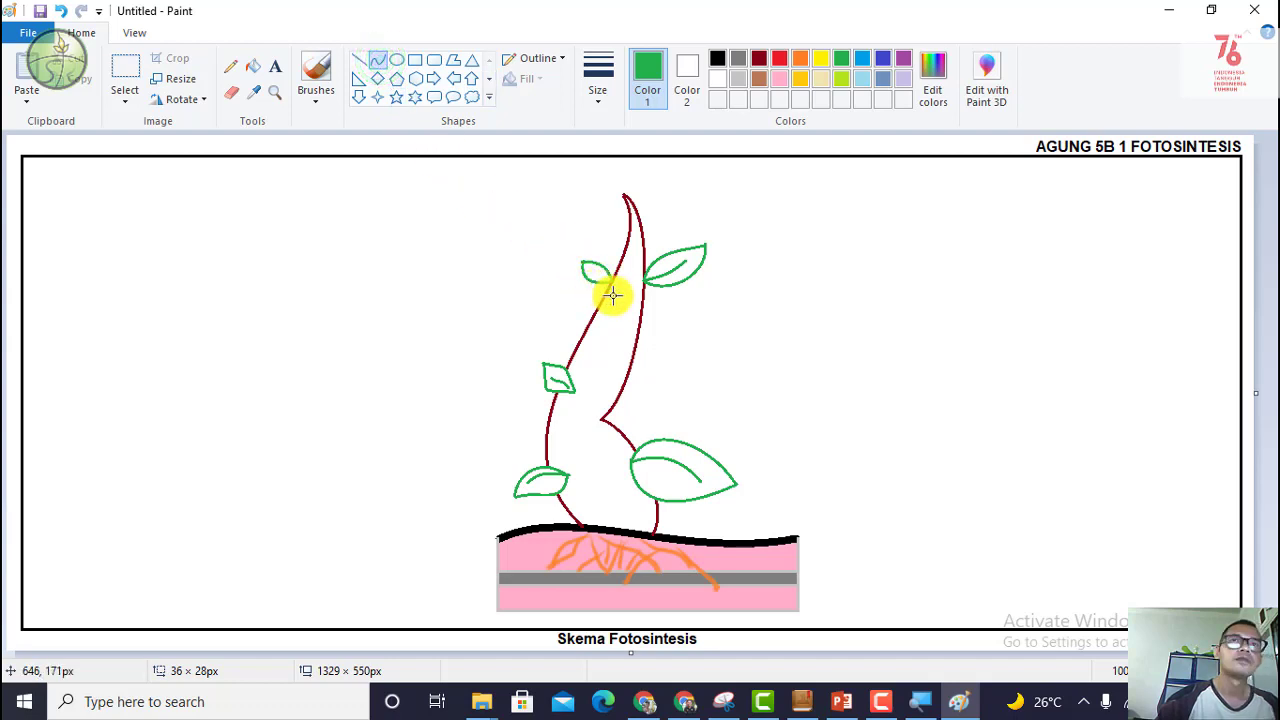
left_click_drag(608, 279, 584, 266)
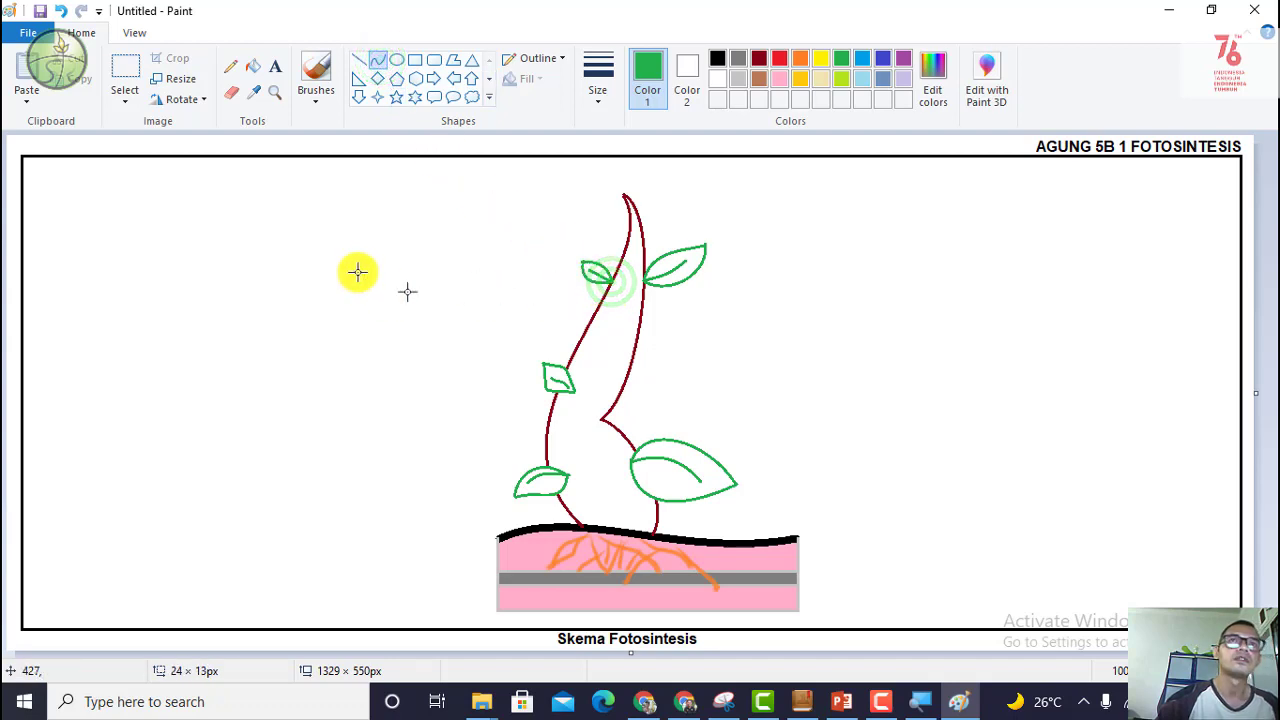
left_click(377, 62)
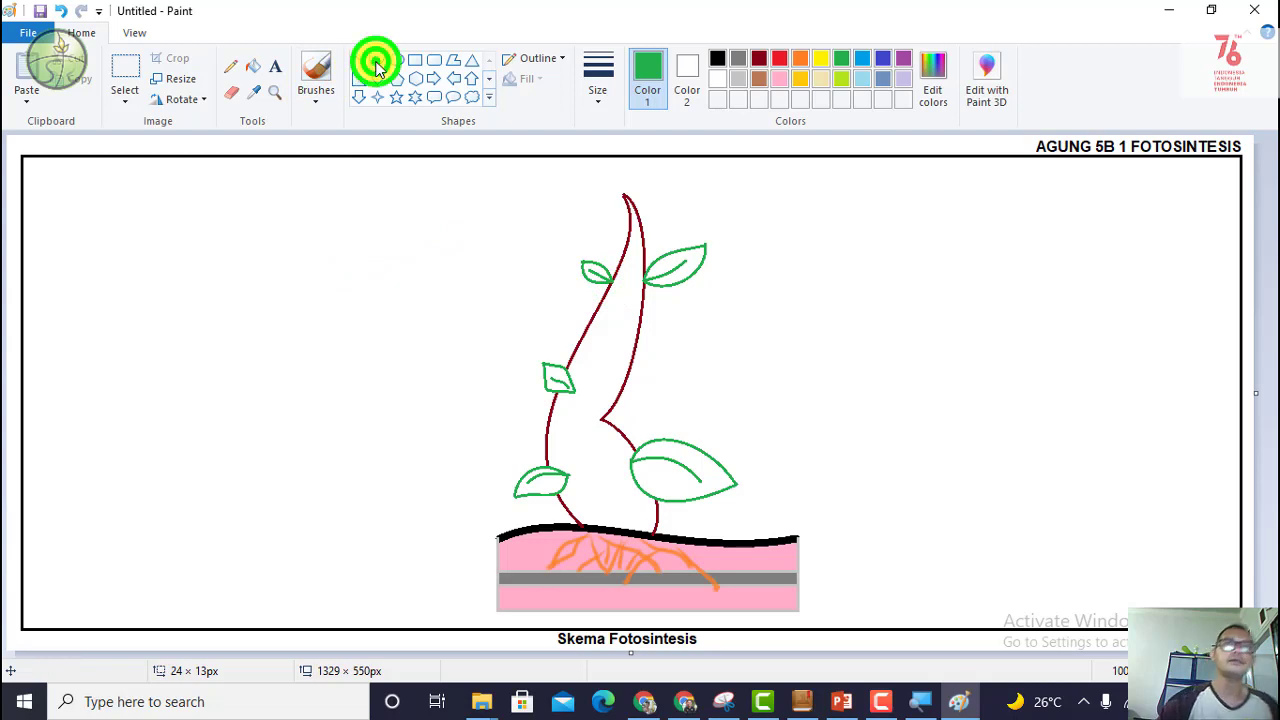
Step: Fill all five leaves with lime green and the trunk with brown
left_click(842, 83)
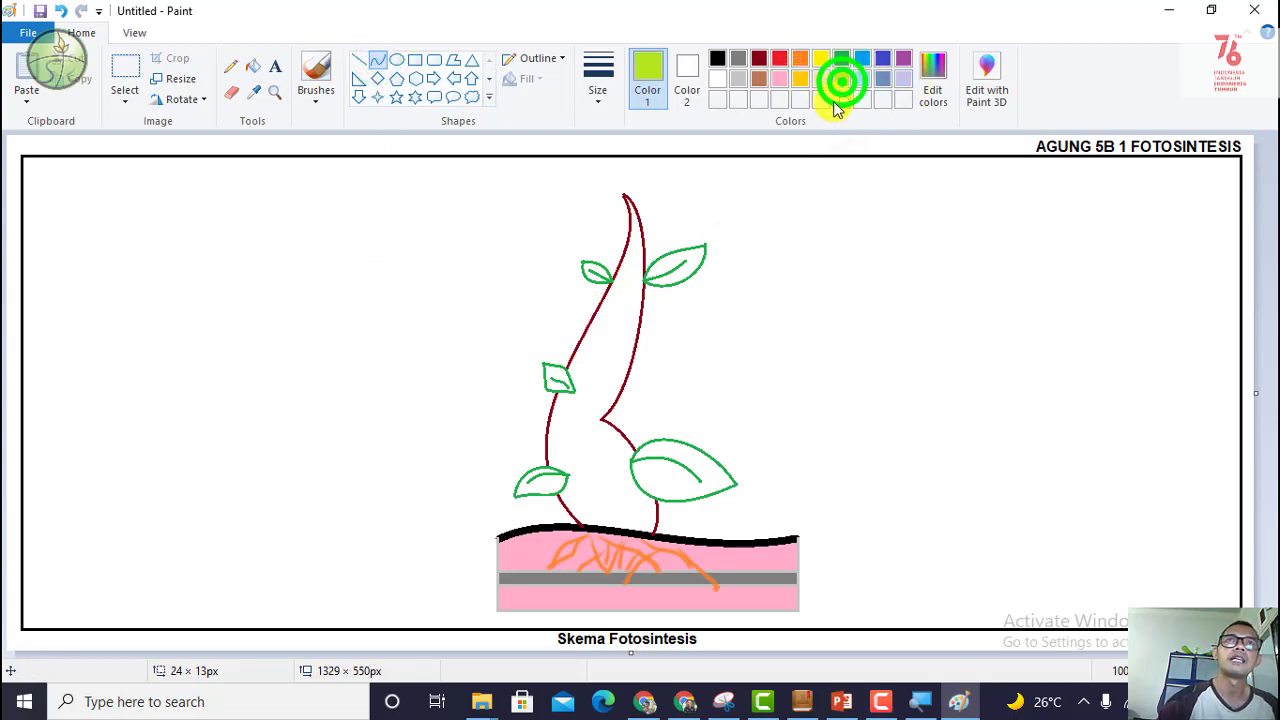
left_click(255, 67)
left_click(691, 455)
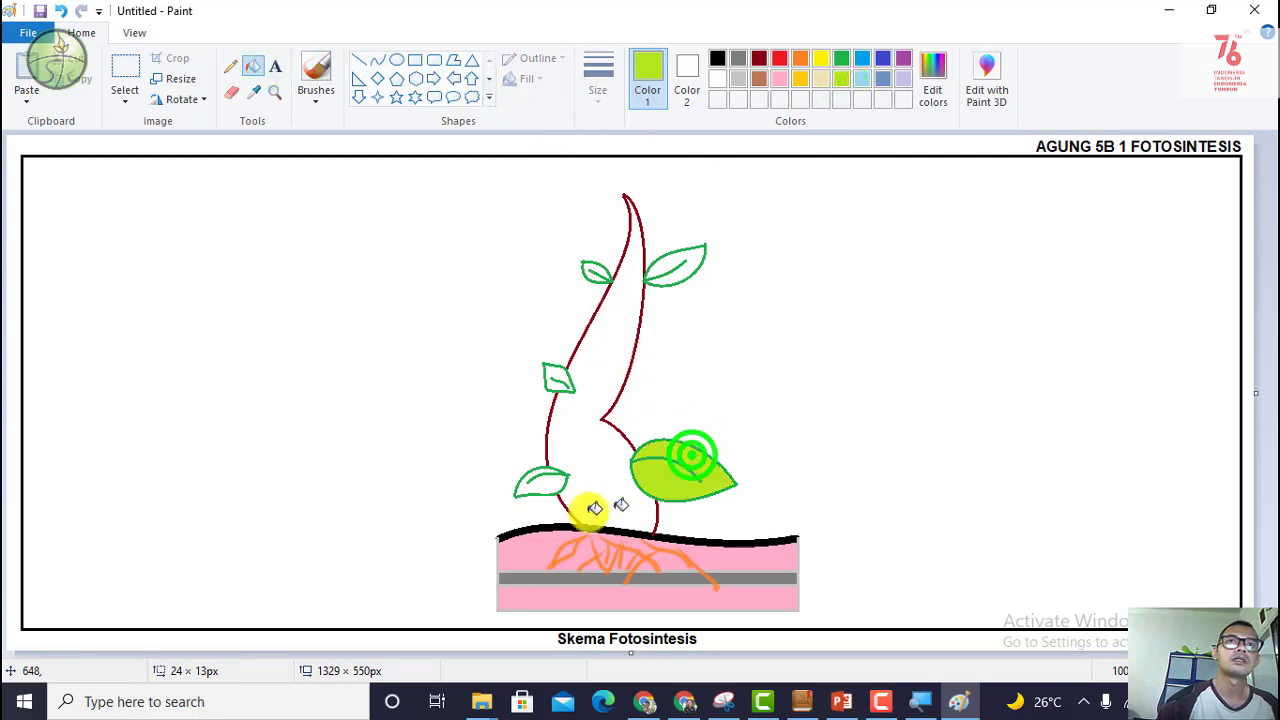
left_click(538, 482)
left_click(560, 375)
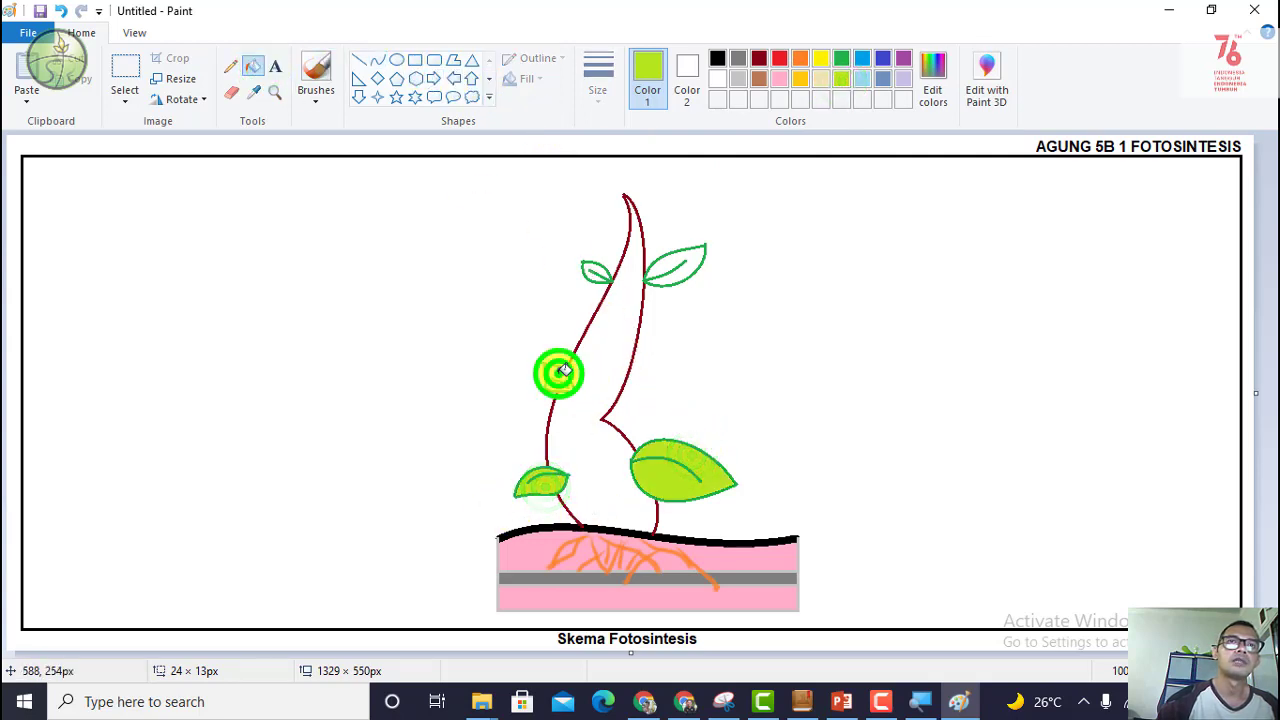
left_click(605, 264)
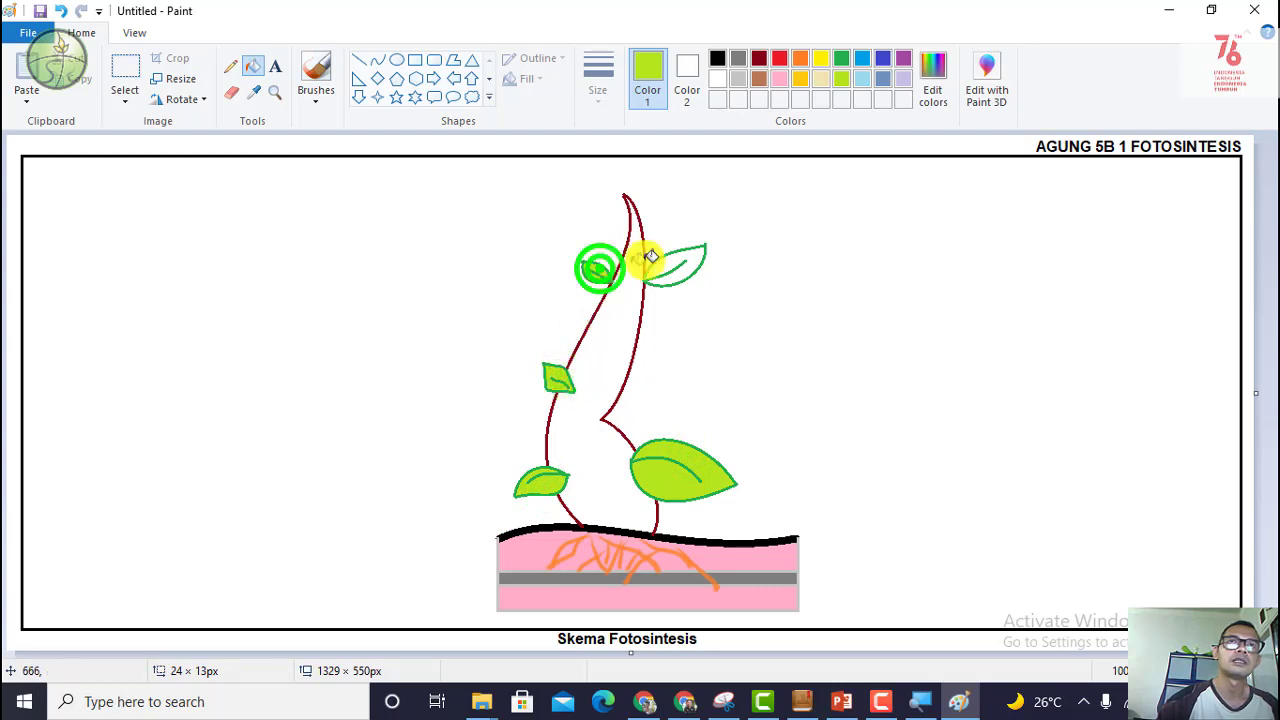
left_click(695, 256)
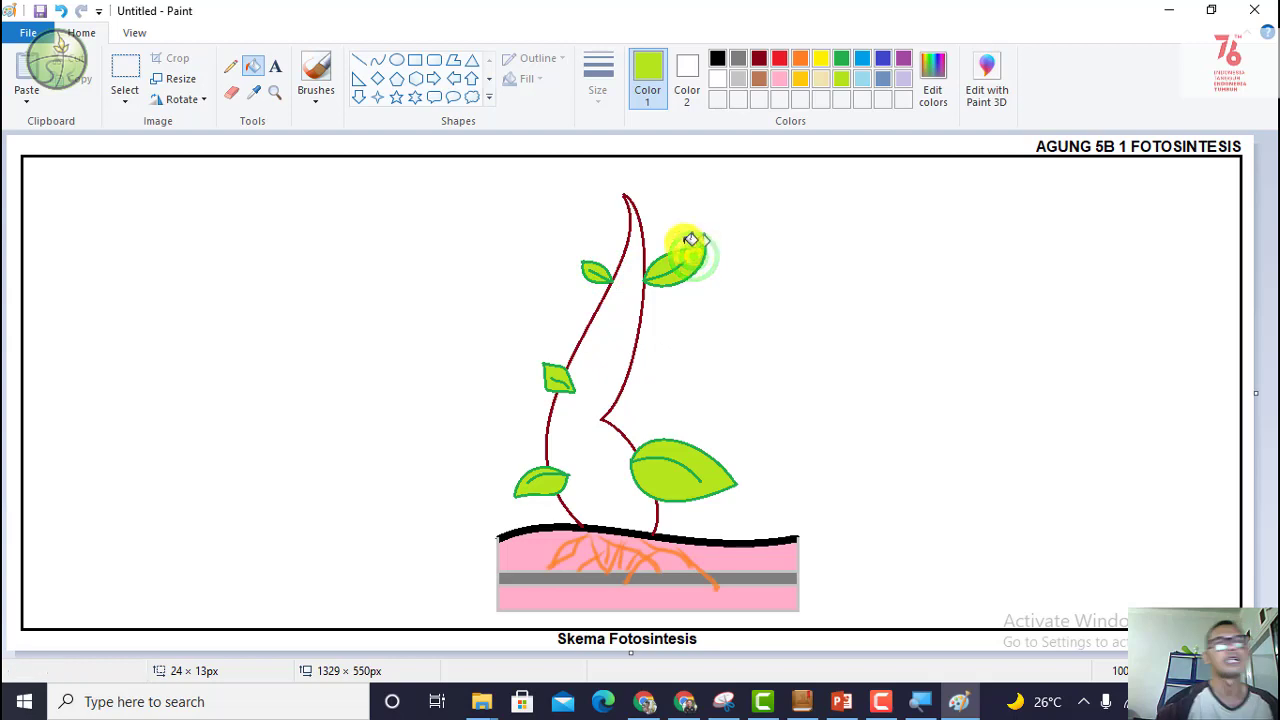
left_click(765, 78)
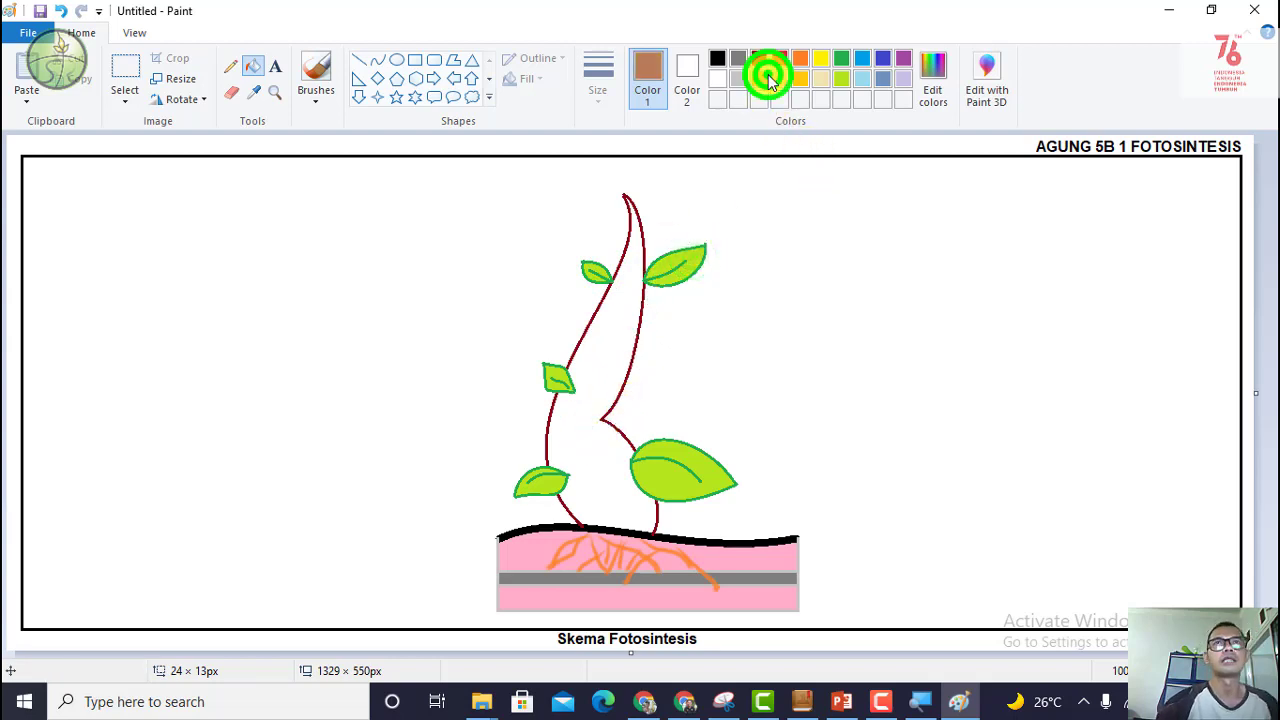
left_click(610, 332)
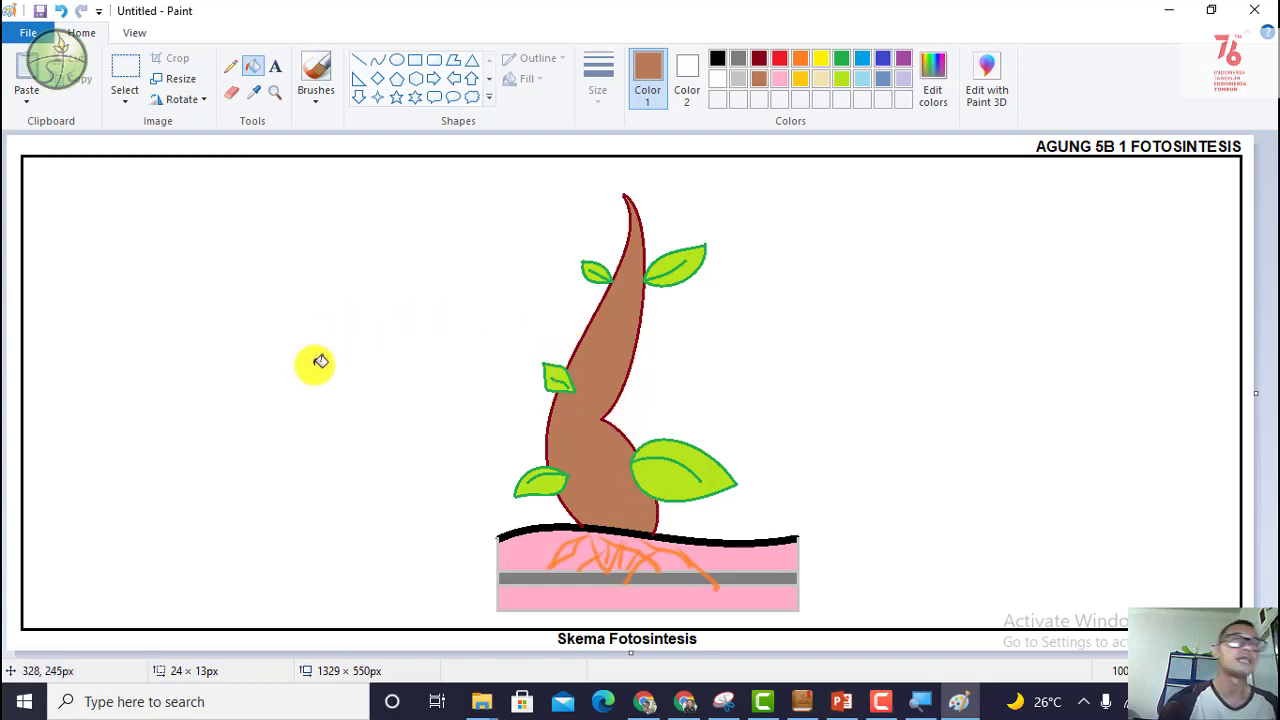
Step: Draw an orange circle about 138 px wide with the second-thickest outline in the upper-left sky and shift it slightly up
left_click(800, 58)
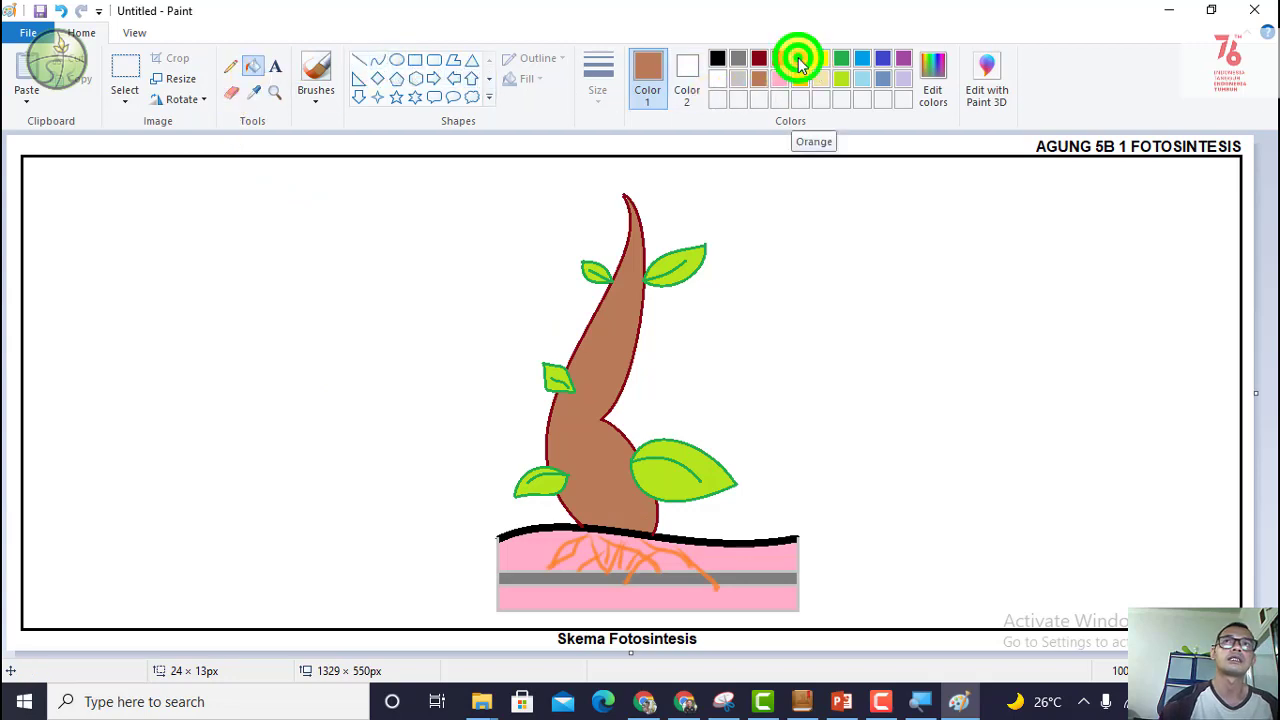
left_click(398, 60)
left_click(613, 92)
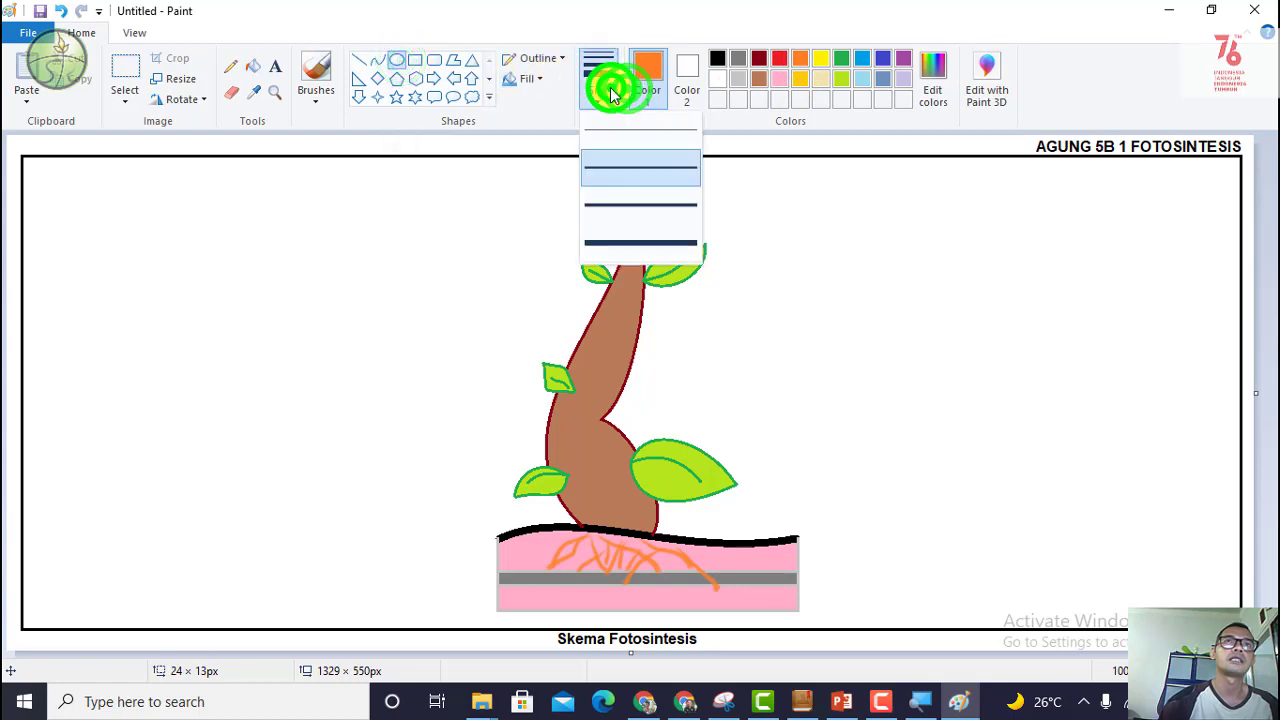
left_click(611, 208)
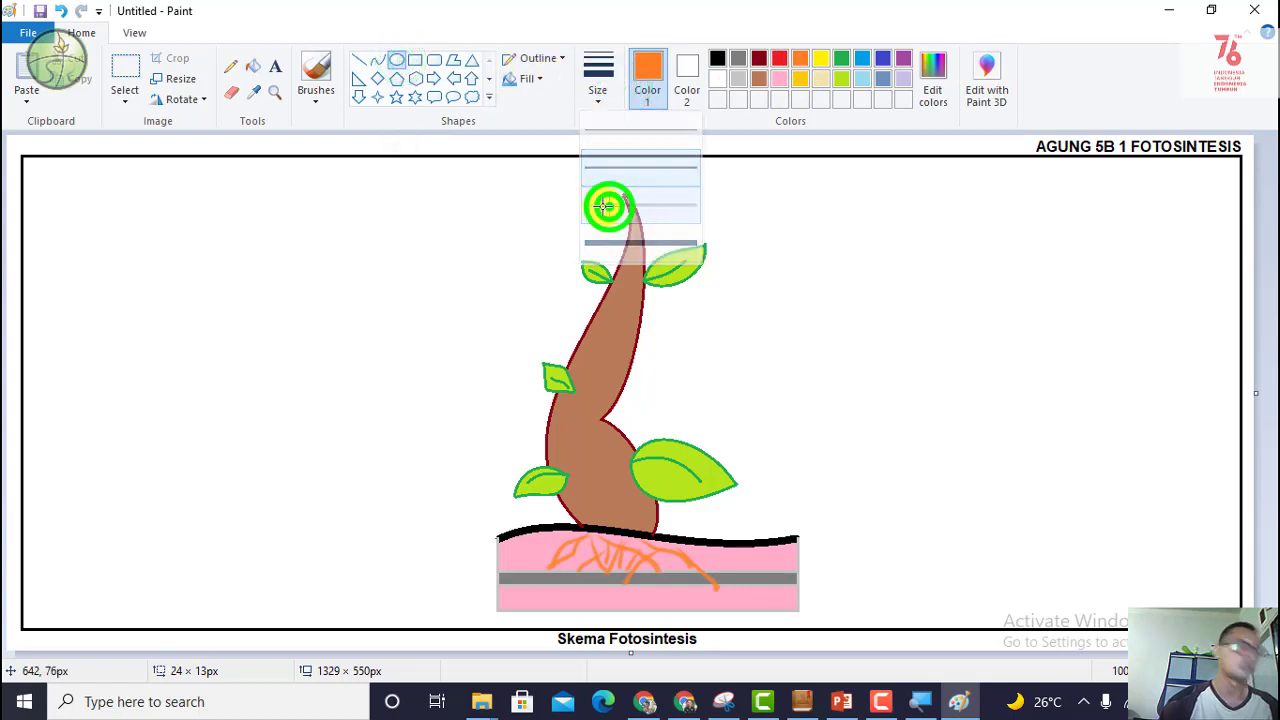
left_click_drag(155, 182, 315, 310)
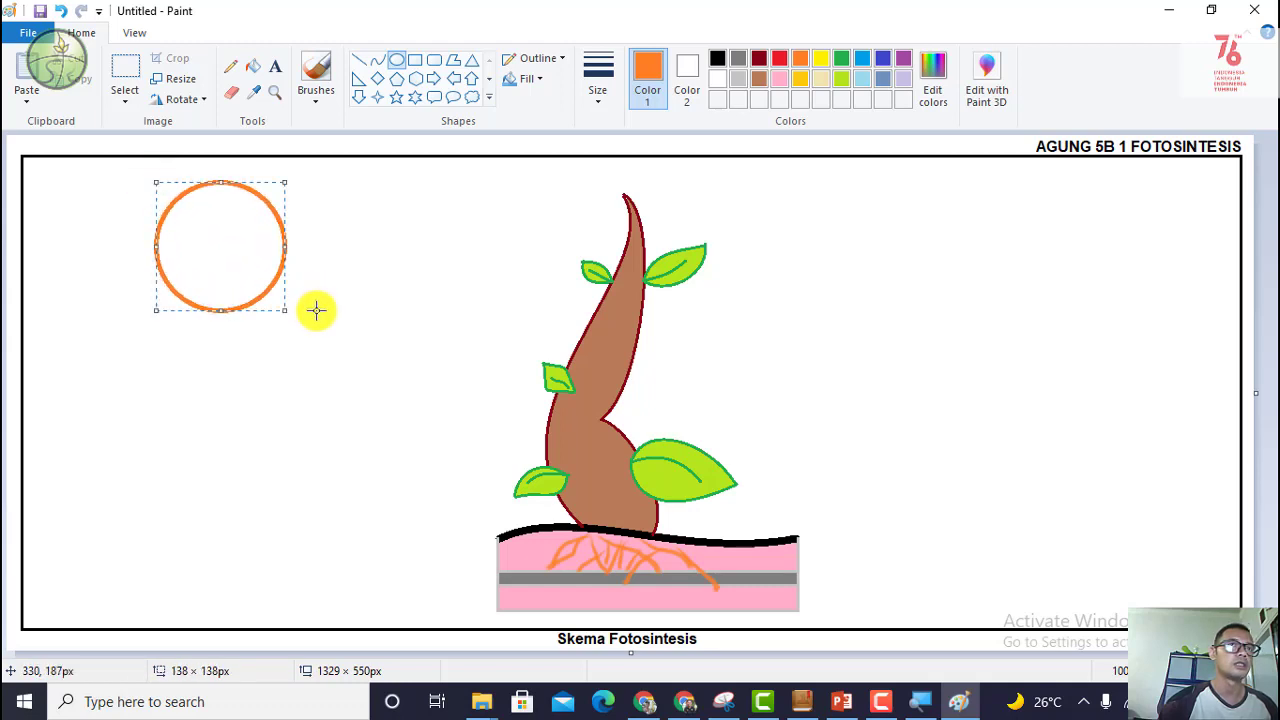
left_click_drag(246, 265, 247, 252)
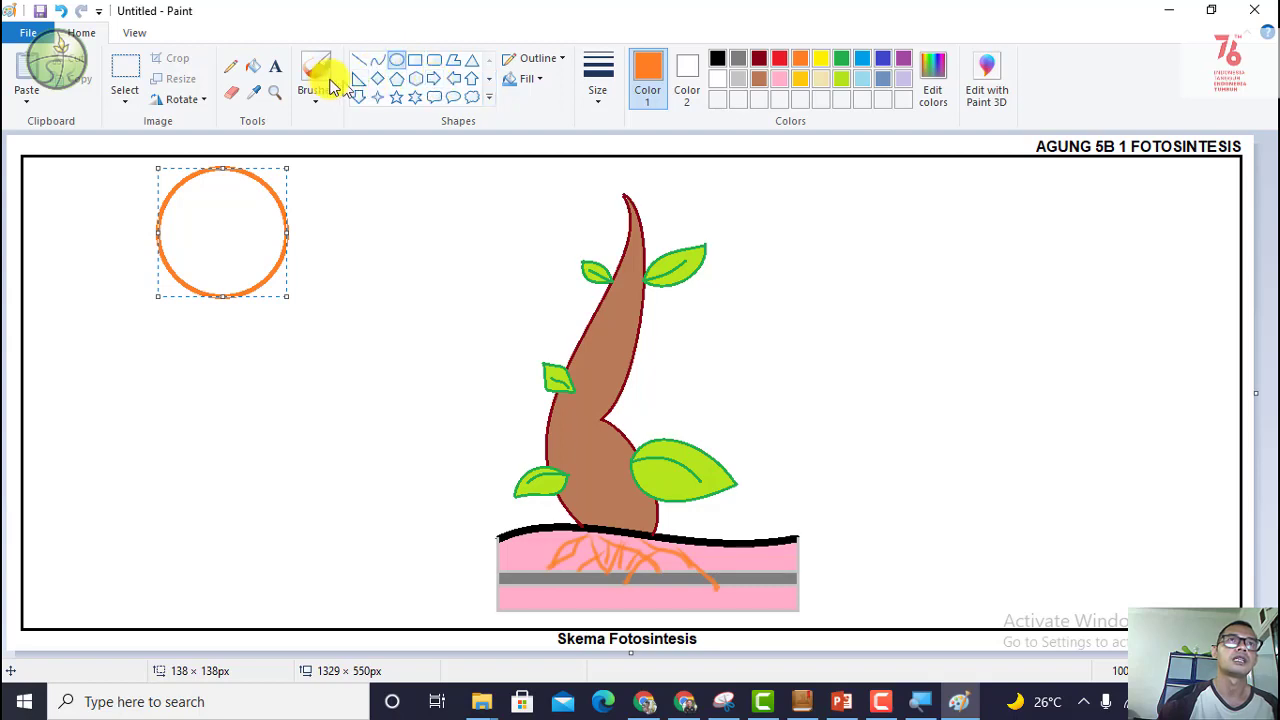
Step: Fill the orange sun circle with gold
left_click(254, 67)
left_click(817, 85)
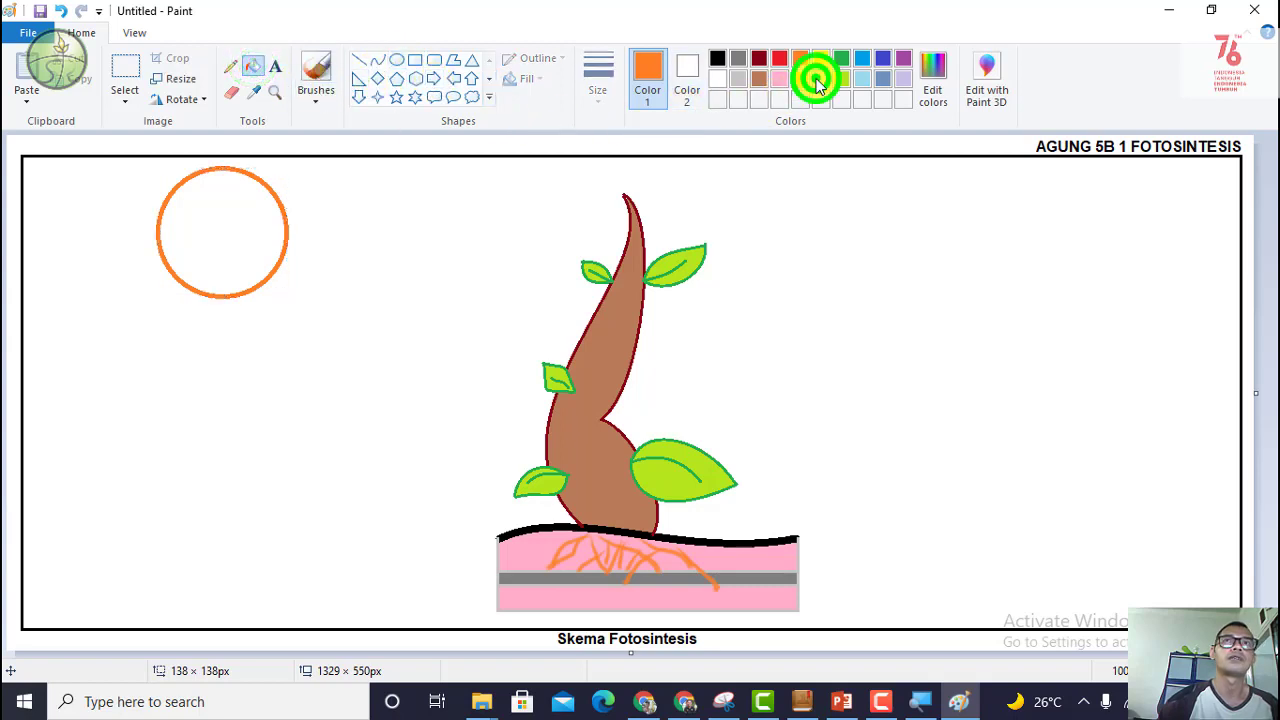
left_click(800, 79)
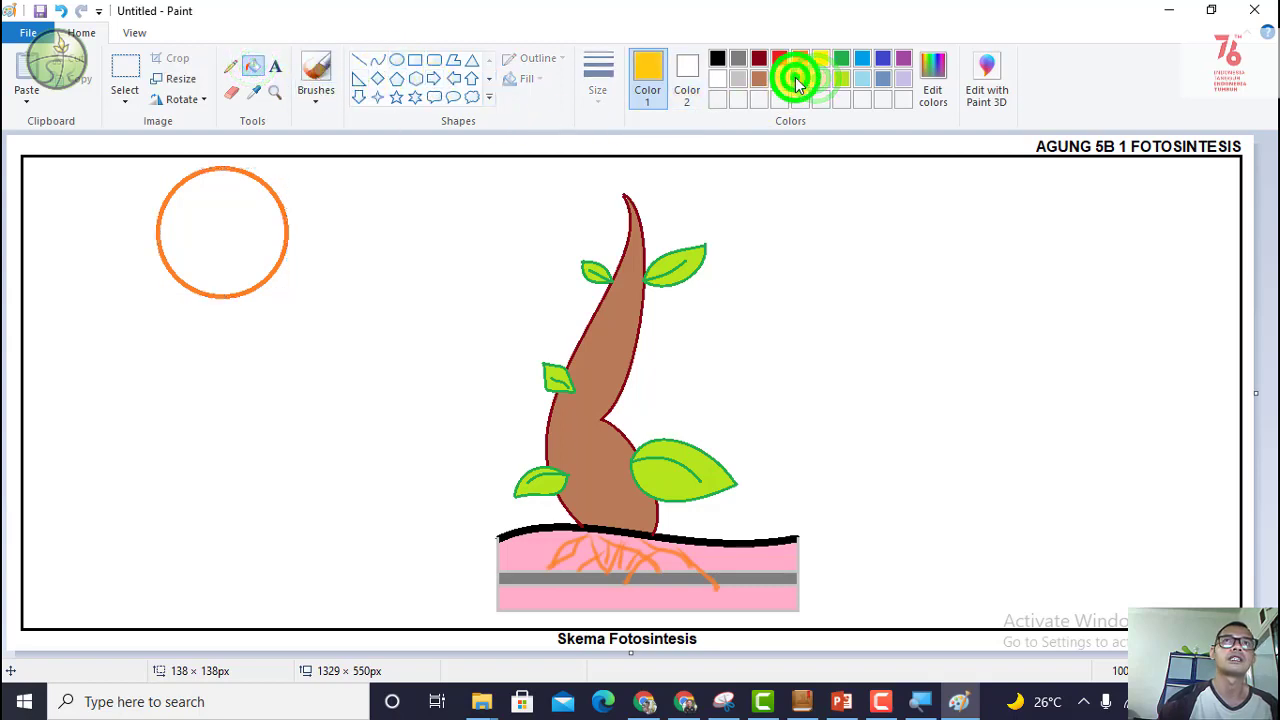
left_click(266, 210)
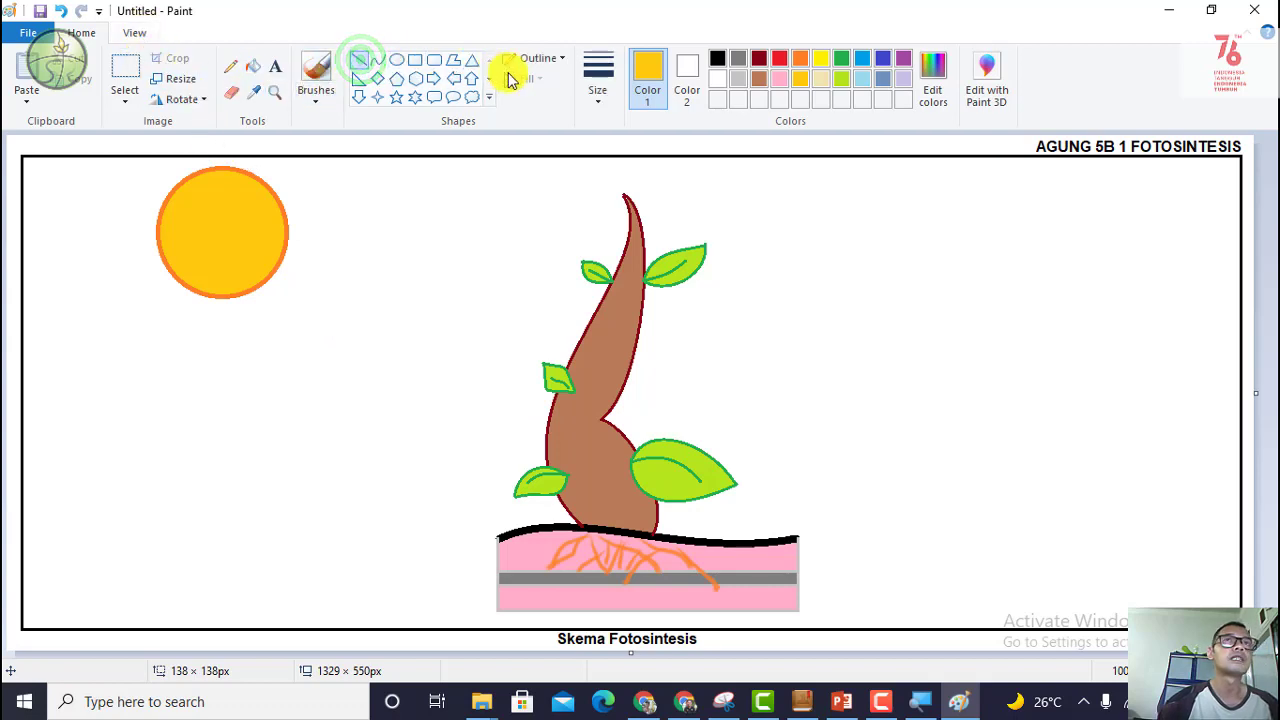
Step: Draw three parallel red rays, about 70 to 97 px wide, sloping down from the sun with the second-thinnest line
left_click(598, 84)
left_click(588, 164)
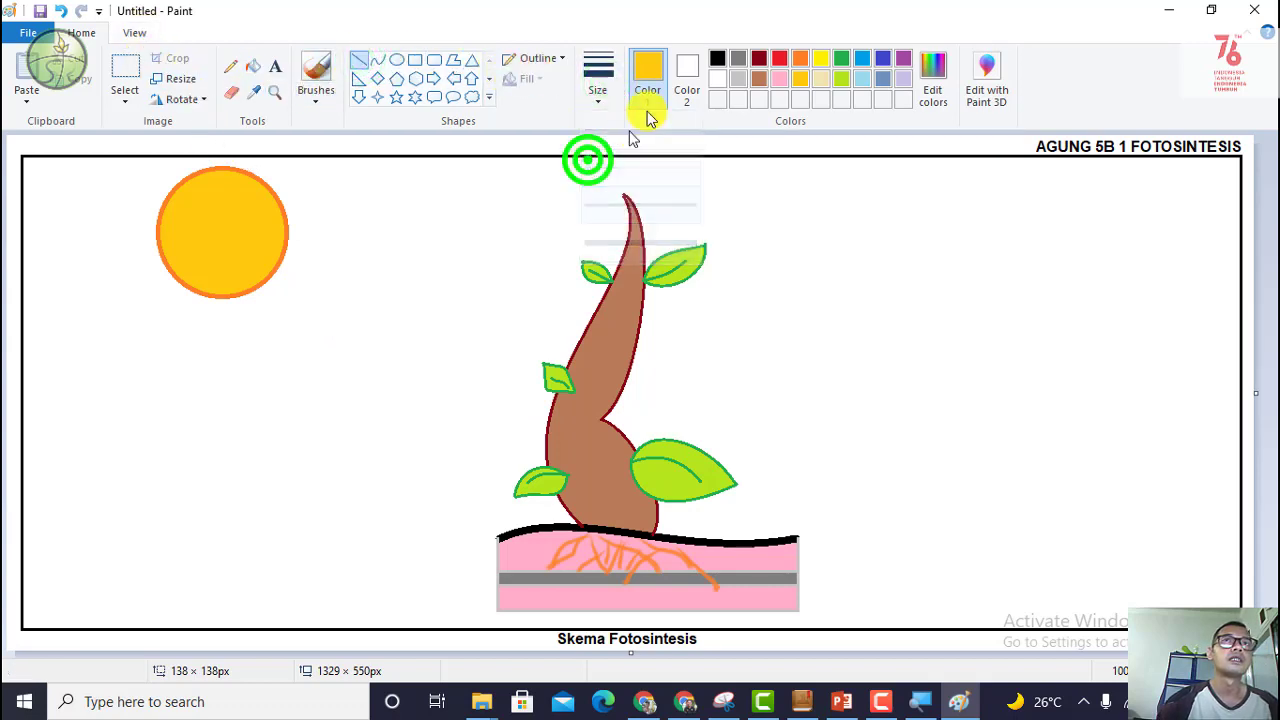
left_click(777, 61)
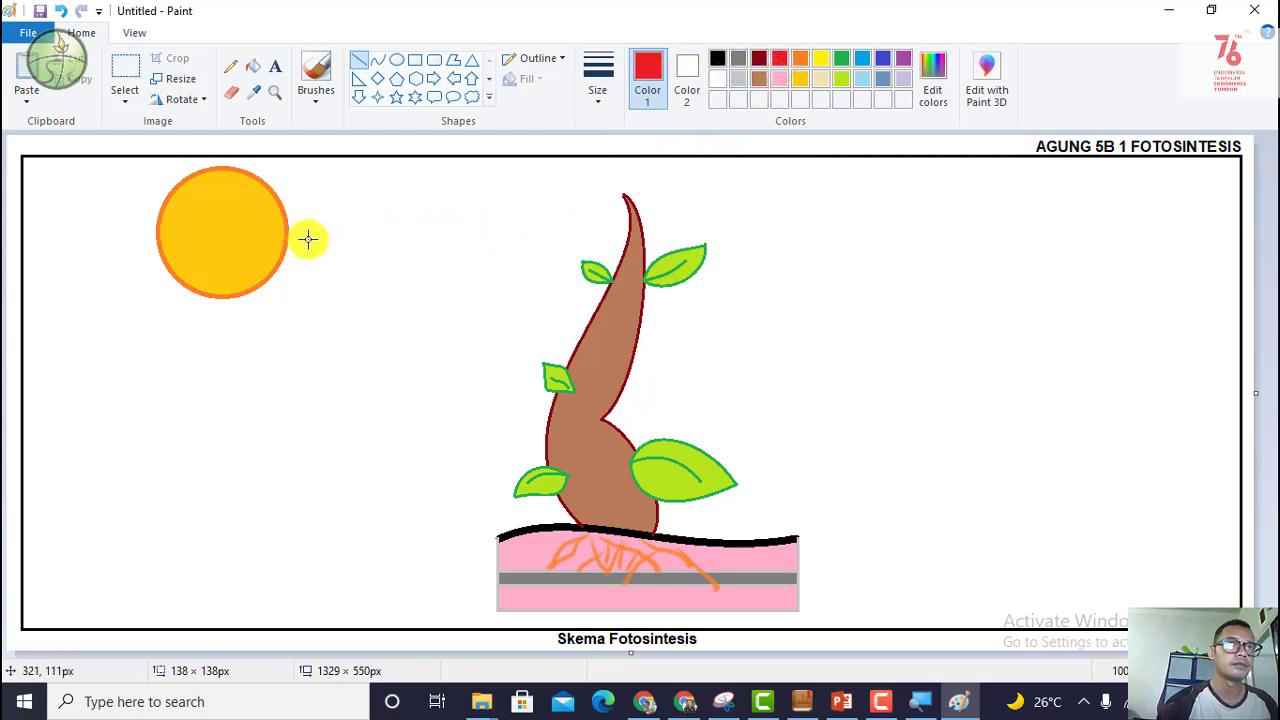
mouse_move(301, 236)
left_mouse_down()
mouse_move(382, 259)
mouse_move(366, 251)
mouse_move(343, 274)
mouse_move(382, 283)
left_mouse_up()
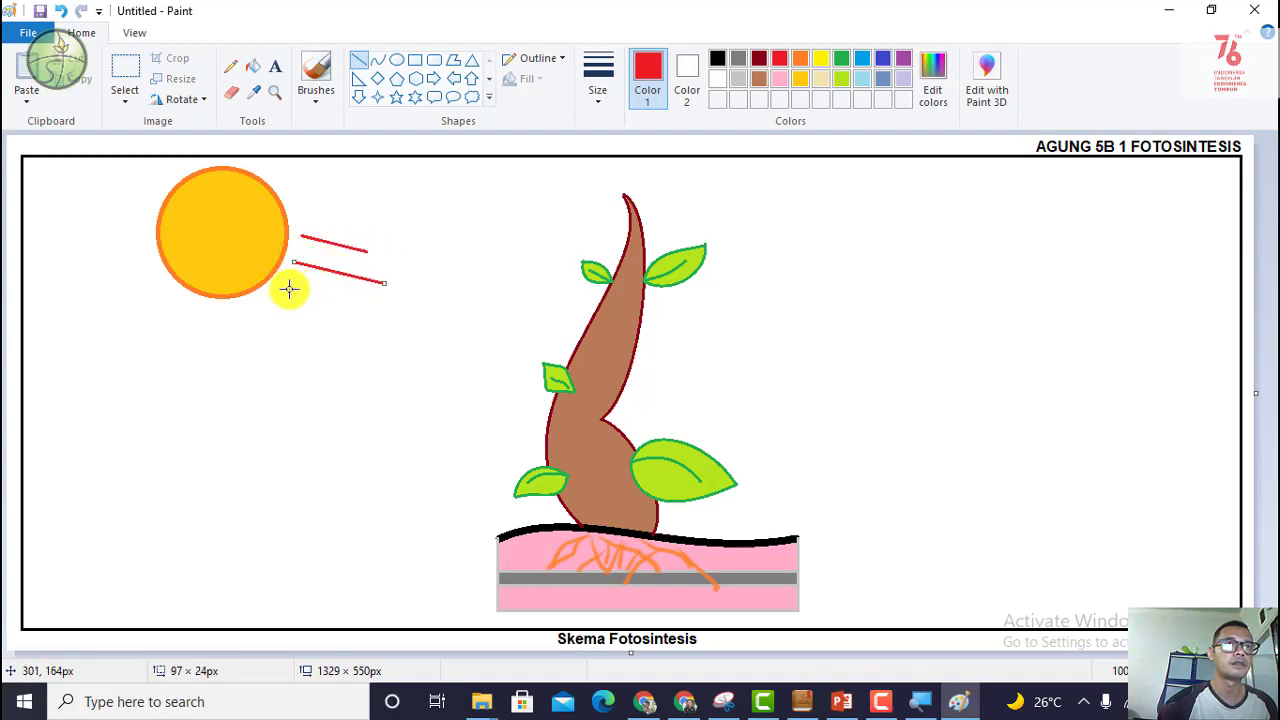
left_click_drag(289, 289, 358, 306)
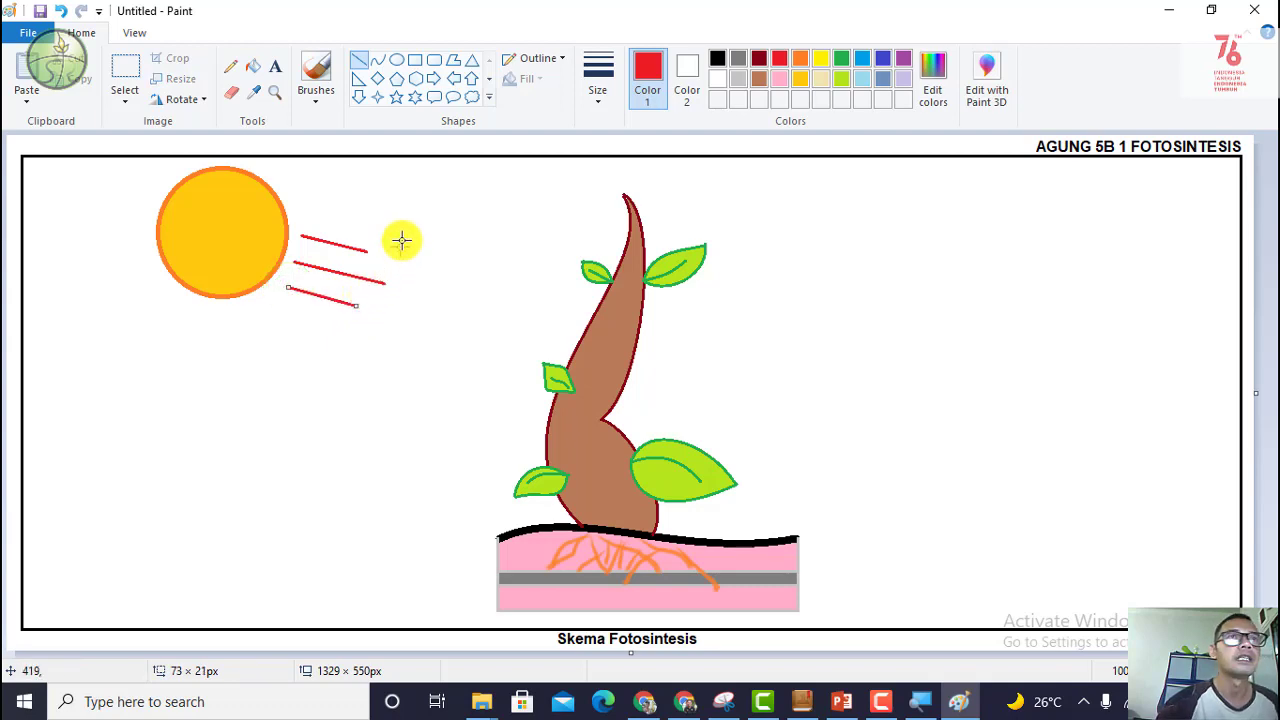
Step: Draw a small triangular red arrowhead with the thinnest line at the outer end of the uppermost sun ray
left_click(274, 91)
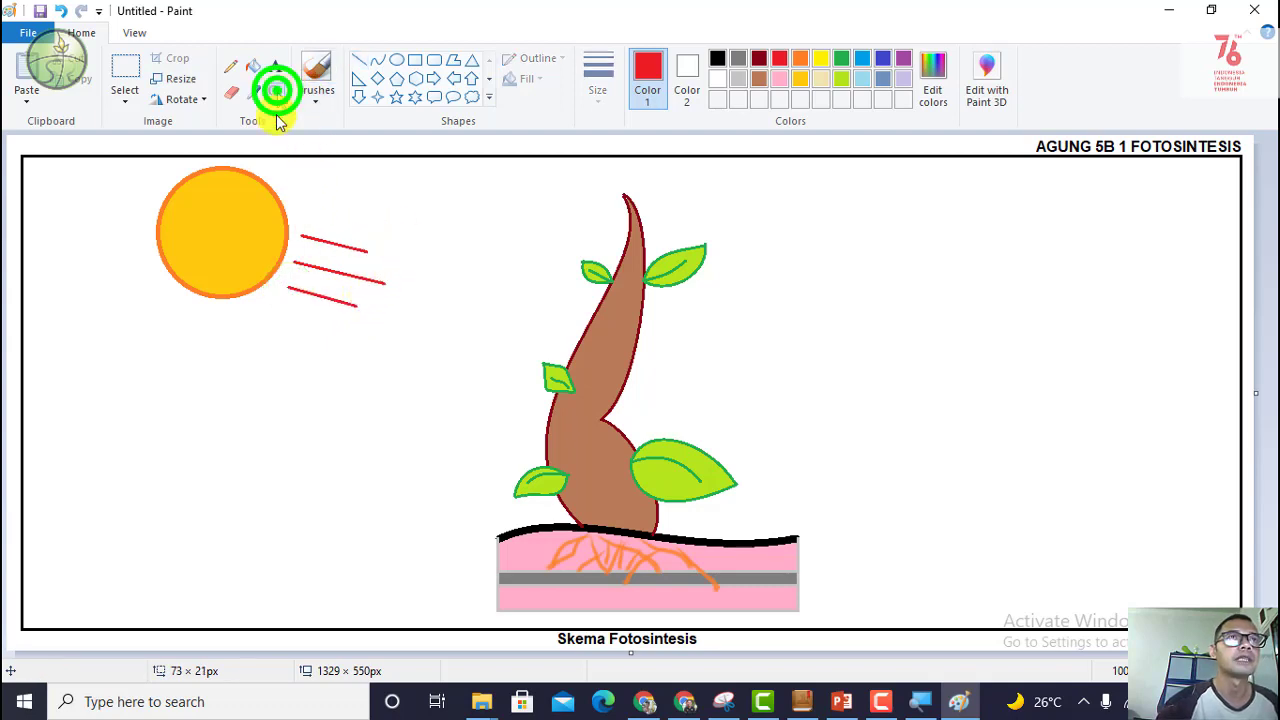
left_click(314, 249)
left_click(580, 383)
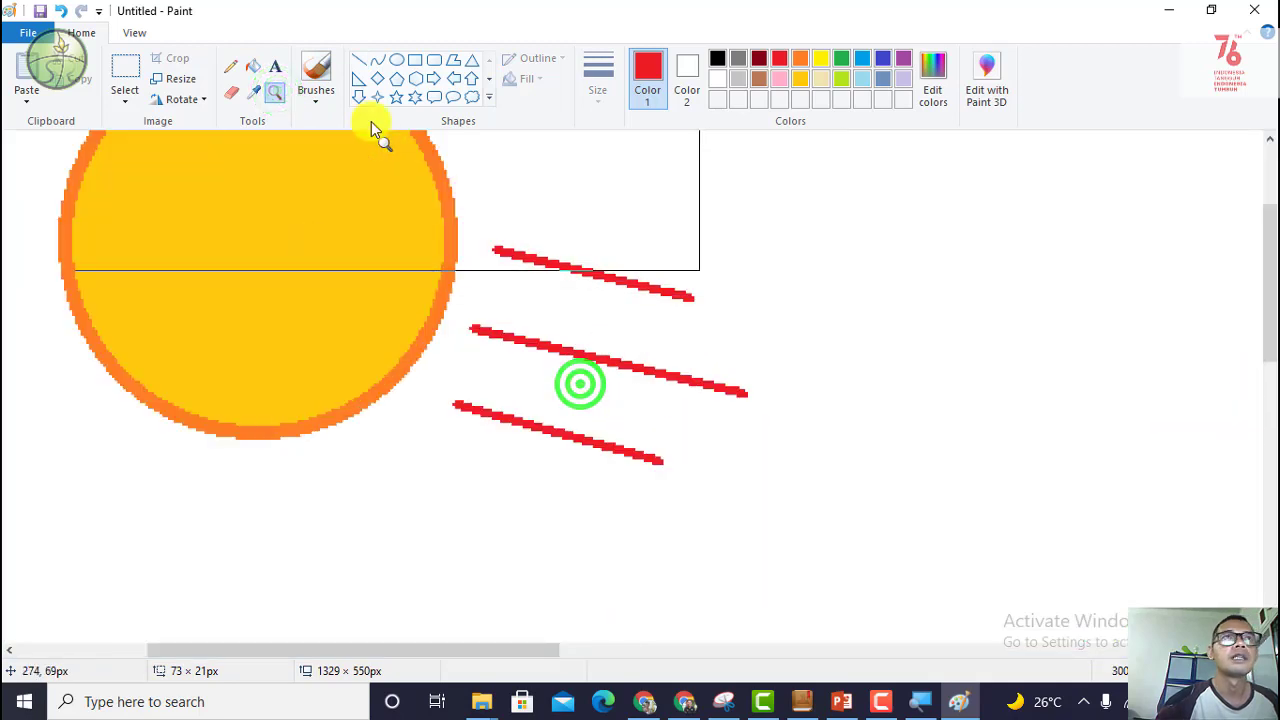
left_click(367, 59)
left_click(610, 96)
left_click(606, 129)
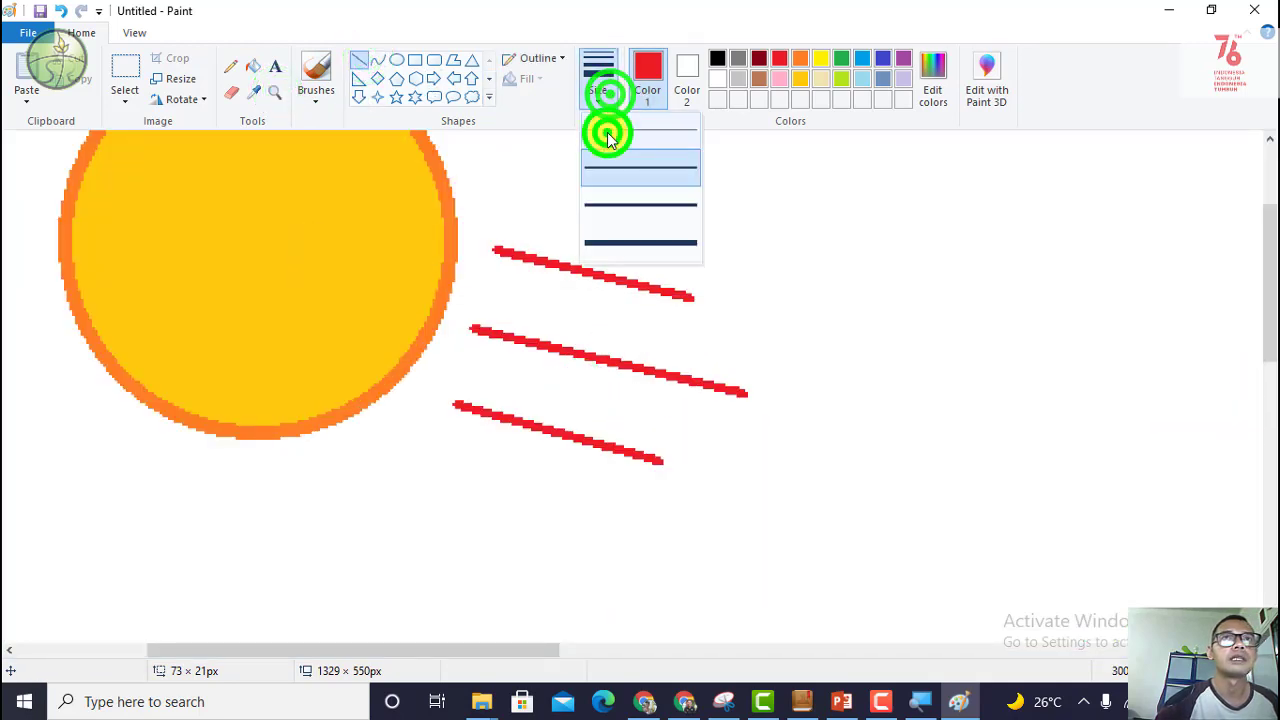
left_click_drag(688, 270, 711, 302)
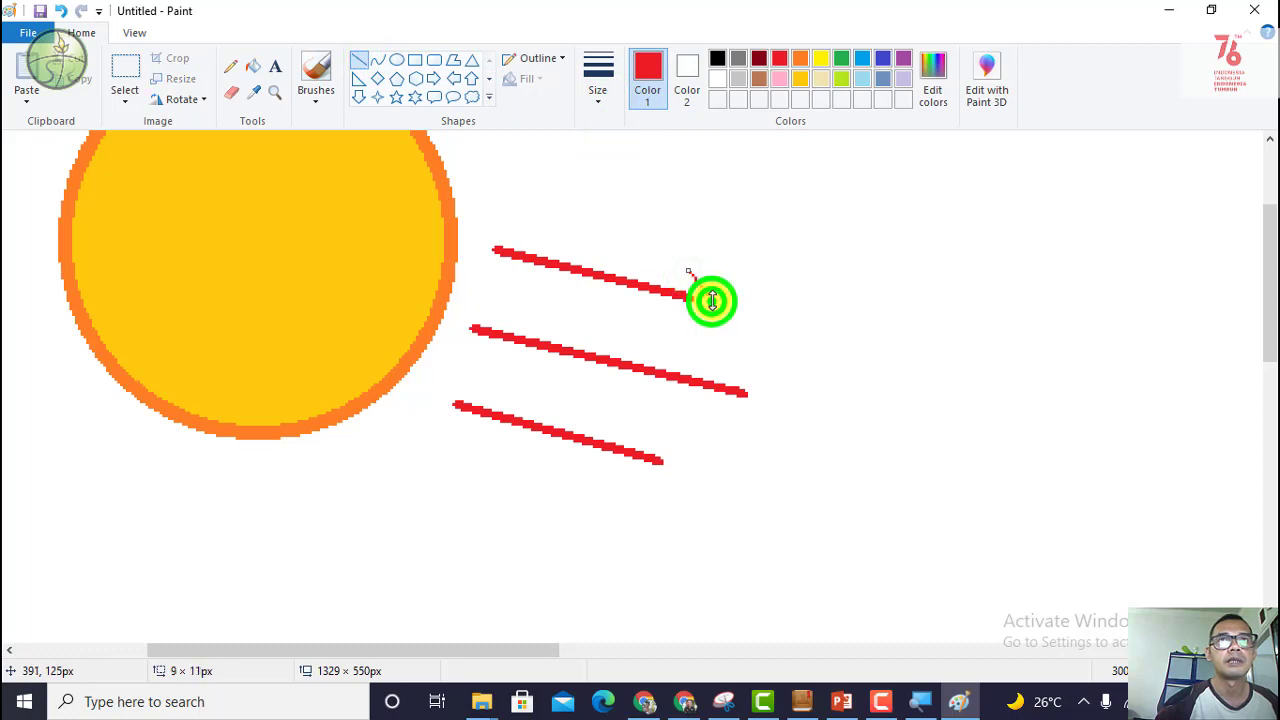
left_click(359, 62)
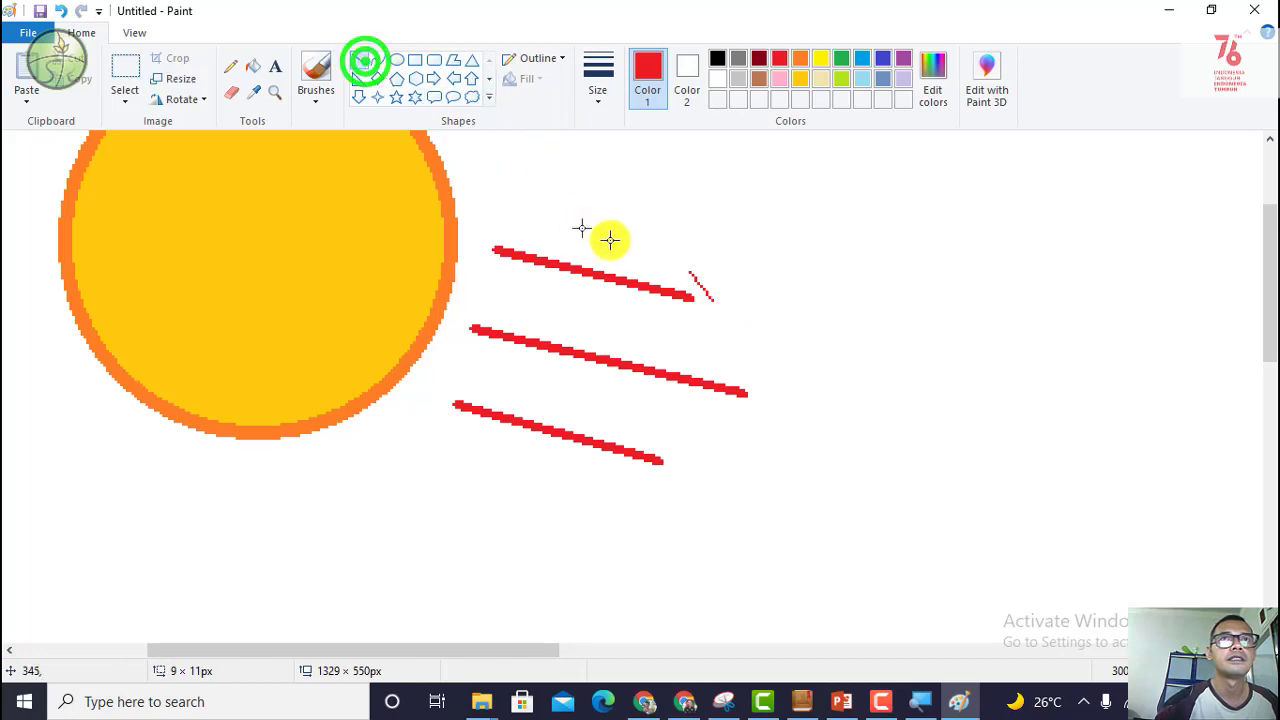
left_click_drag(711, 300, 670, 317)
left_click(360, 60)
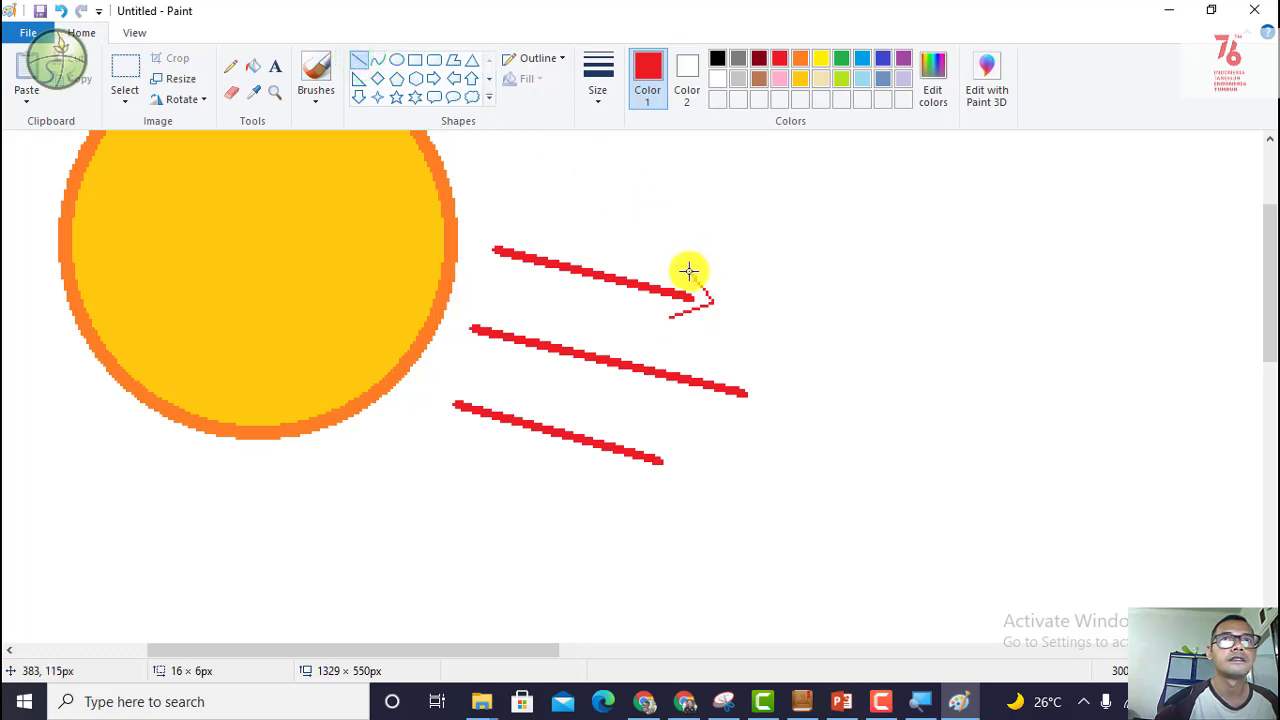
left_click_drag(688, 271, 674, 319)
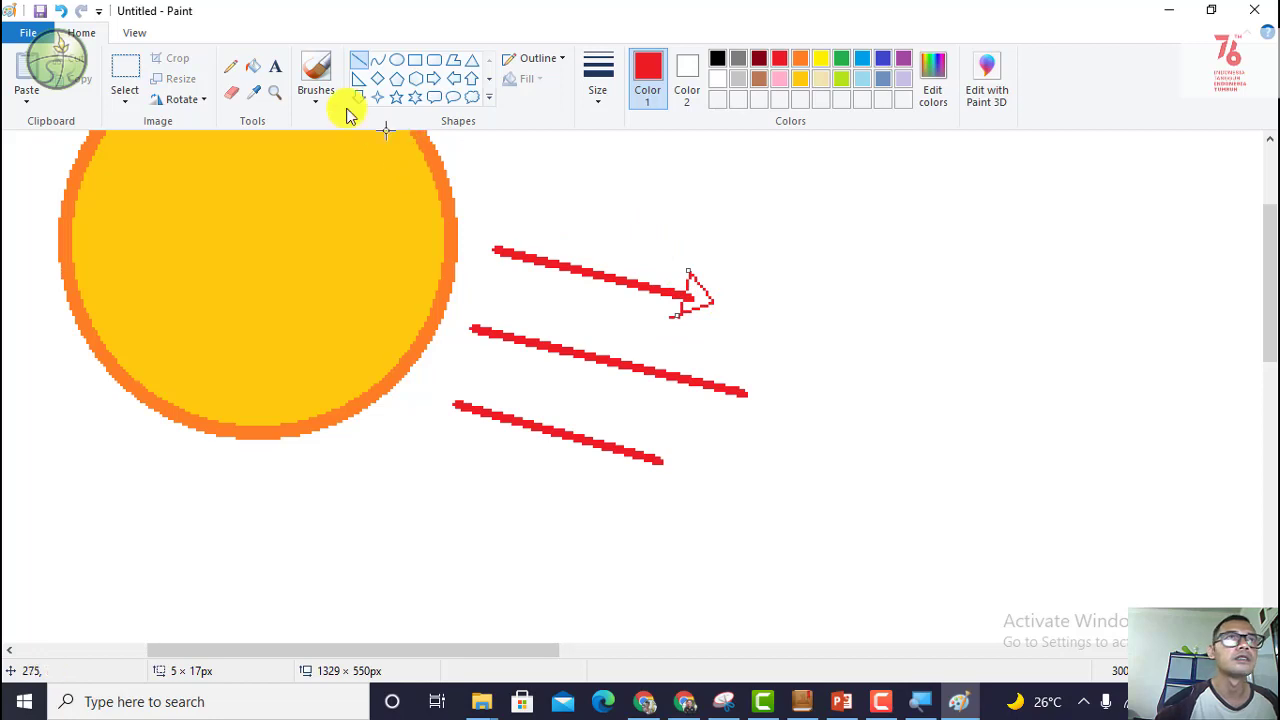
Step: Copy the arrowhead with transparent selection and place copies on the ends of the middle and lowest sun rays
left_click(132, 60)
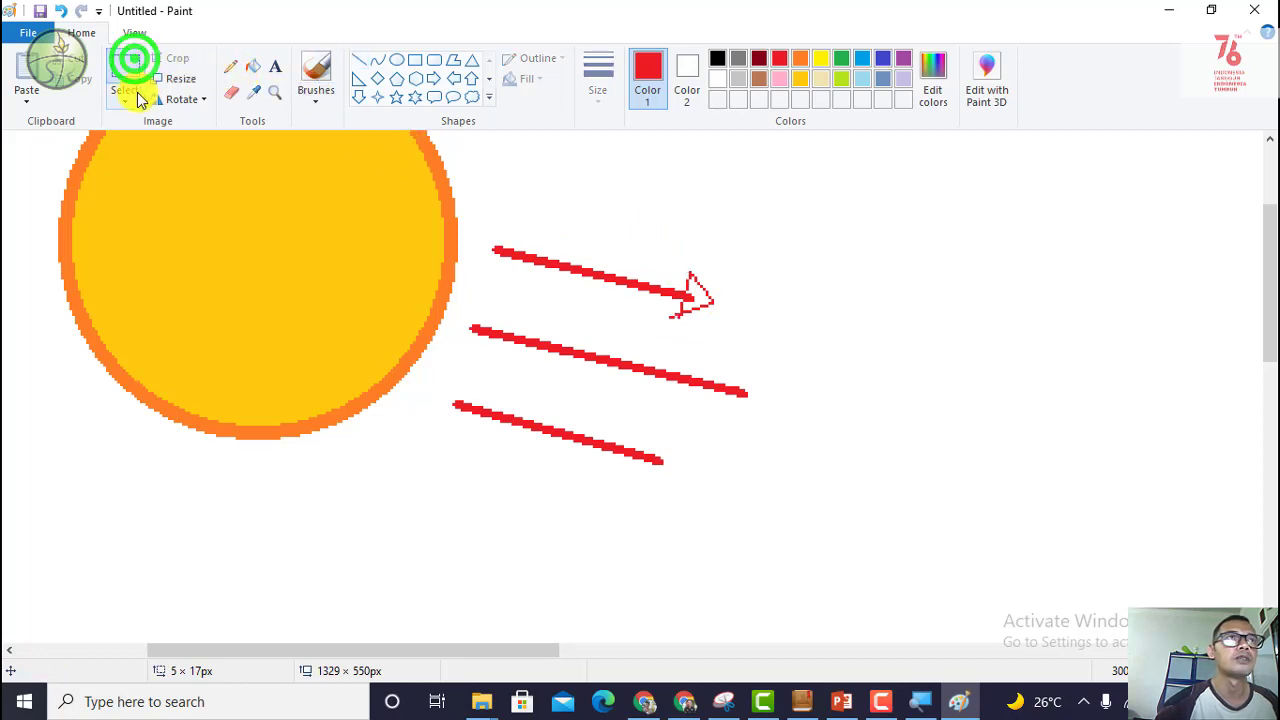
left_click(136, 92)
left_click(168, 270)
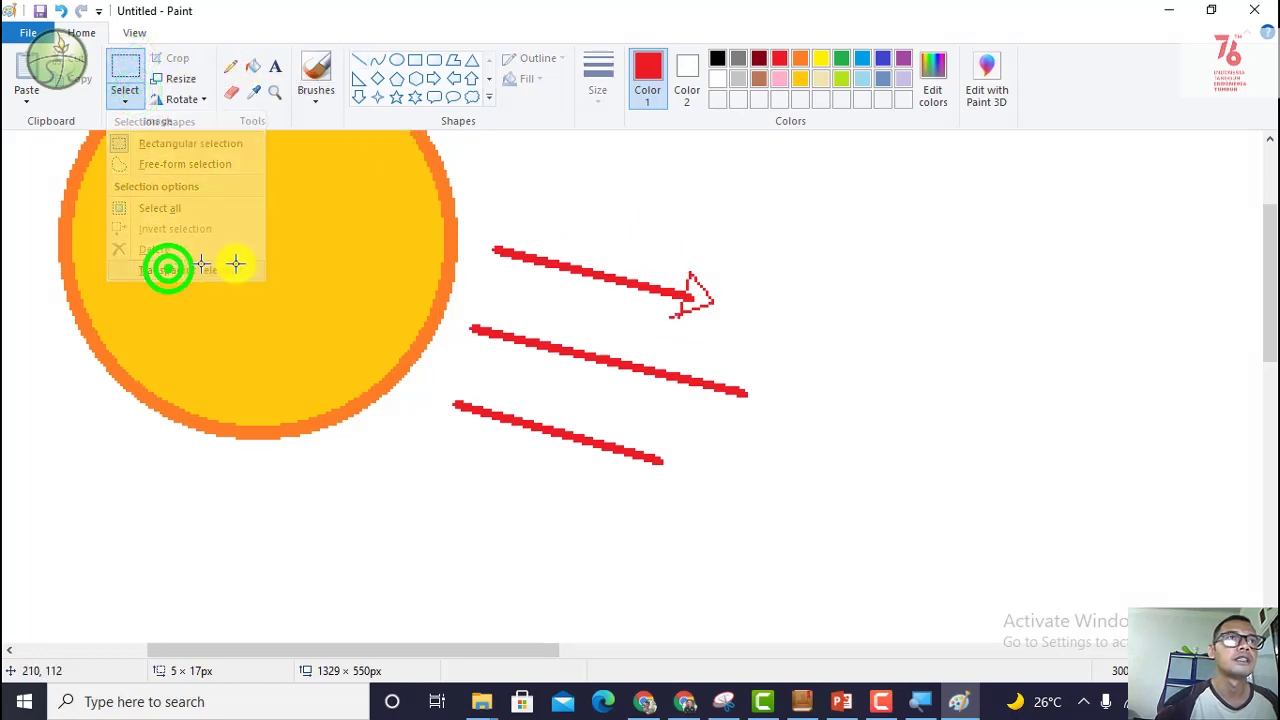
left_click(668, 257)
left_click_drag(668, 257, 722, 331)
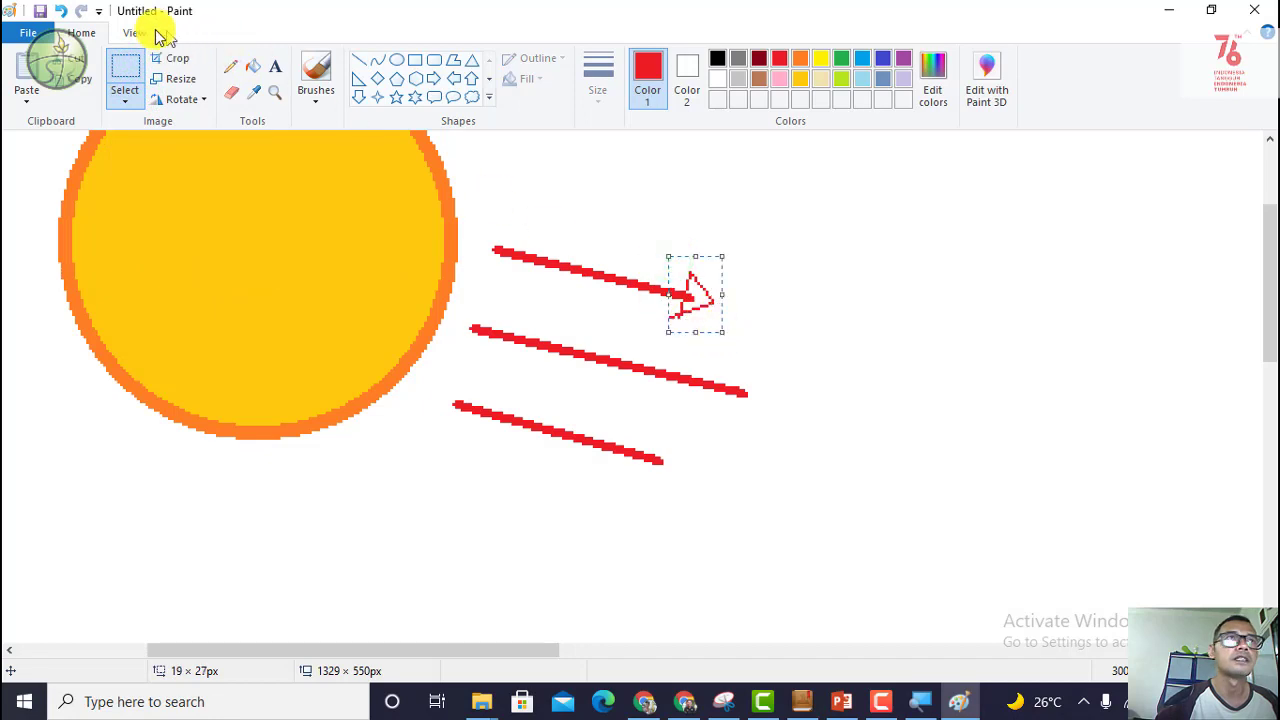
left_click(30, 68)
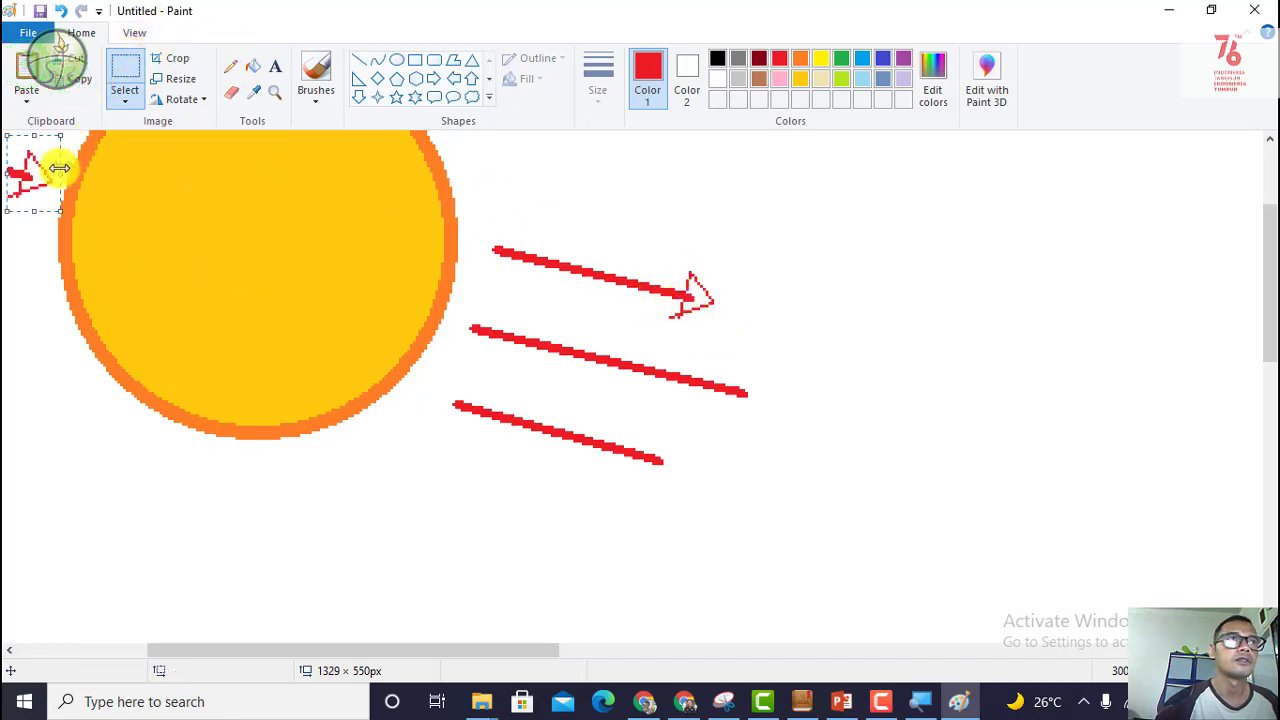
left_click_drag(42, 171, 759, 392)
left_click(26, 72)
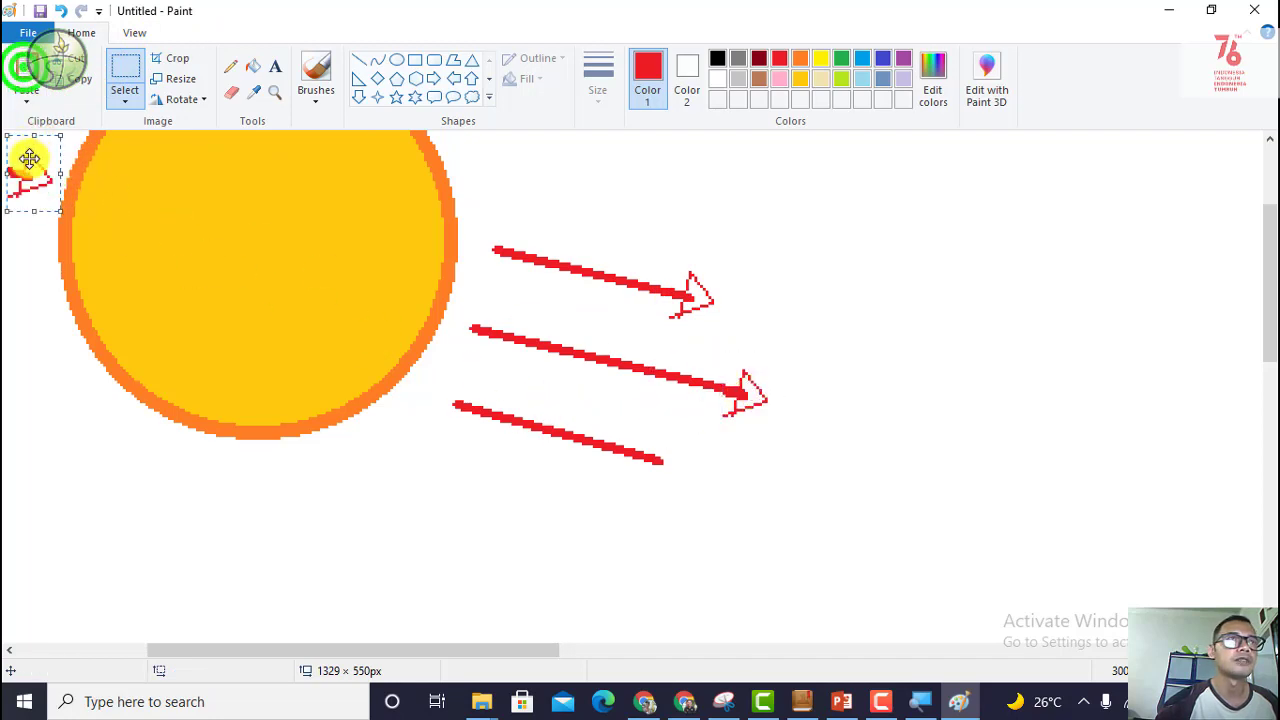
left_click_drag(30, 163, 674, 447)
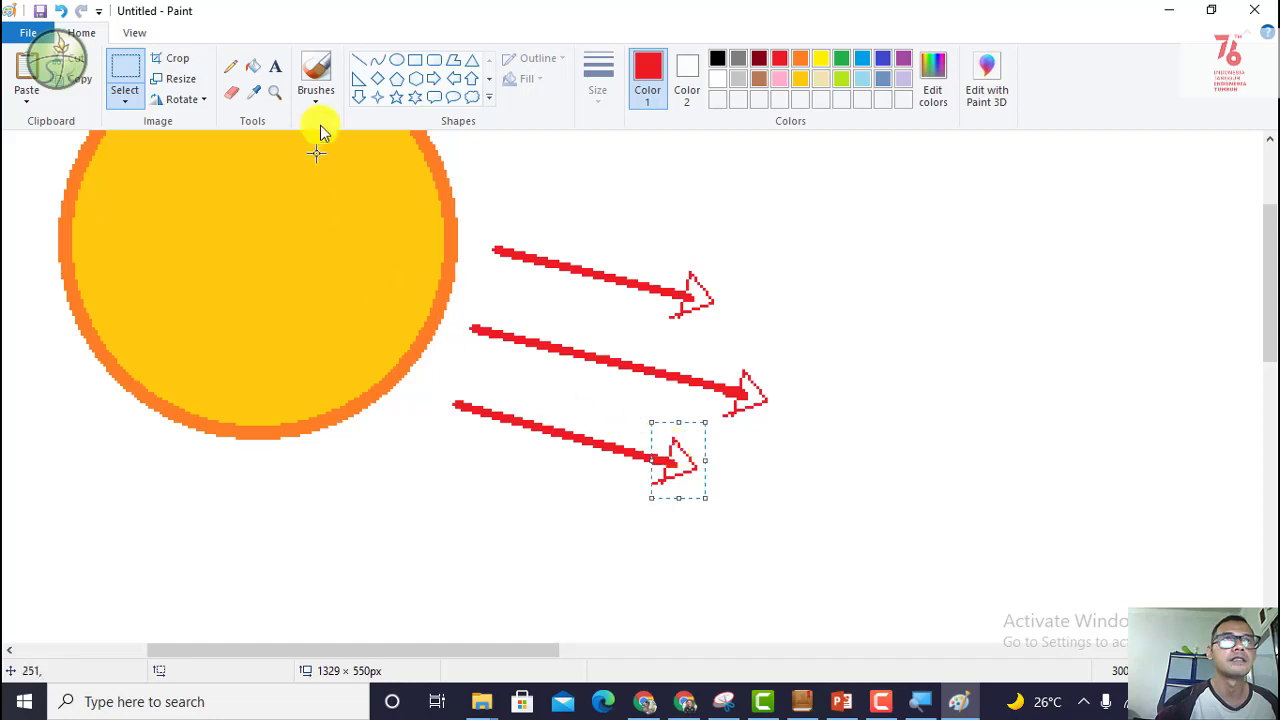
Step: Fill the arrowheads of all three sun rays with red
left_click(254, 65)
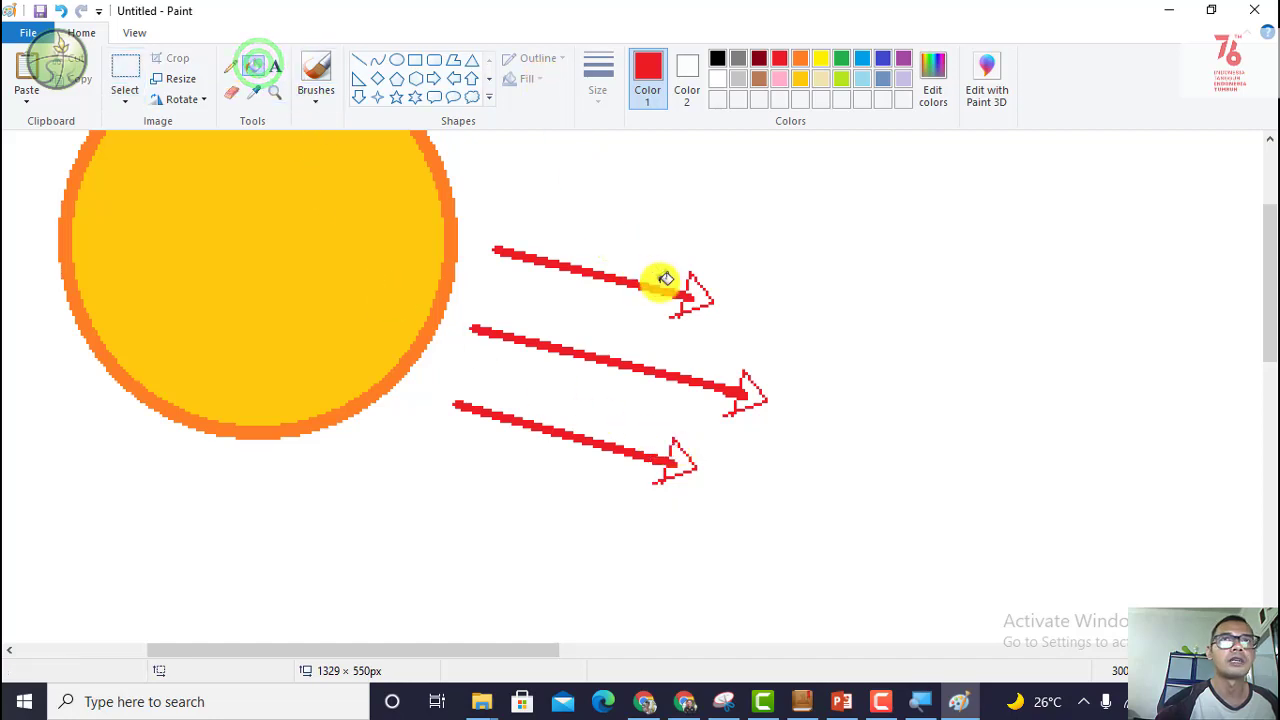
left_click(695, 290)
left_click(748, 384)
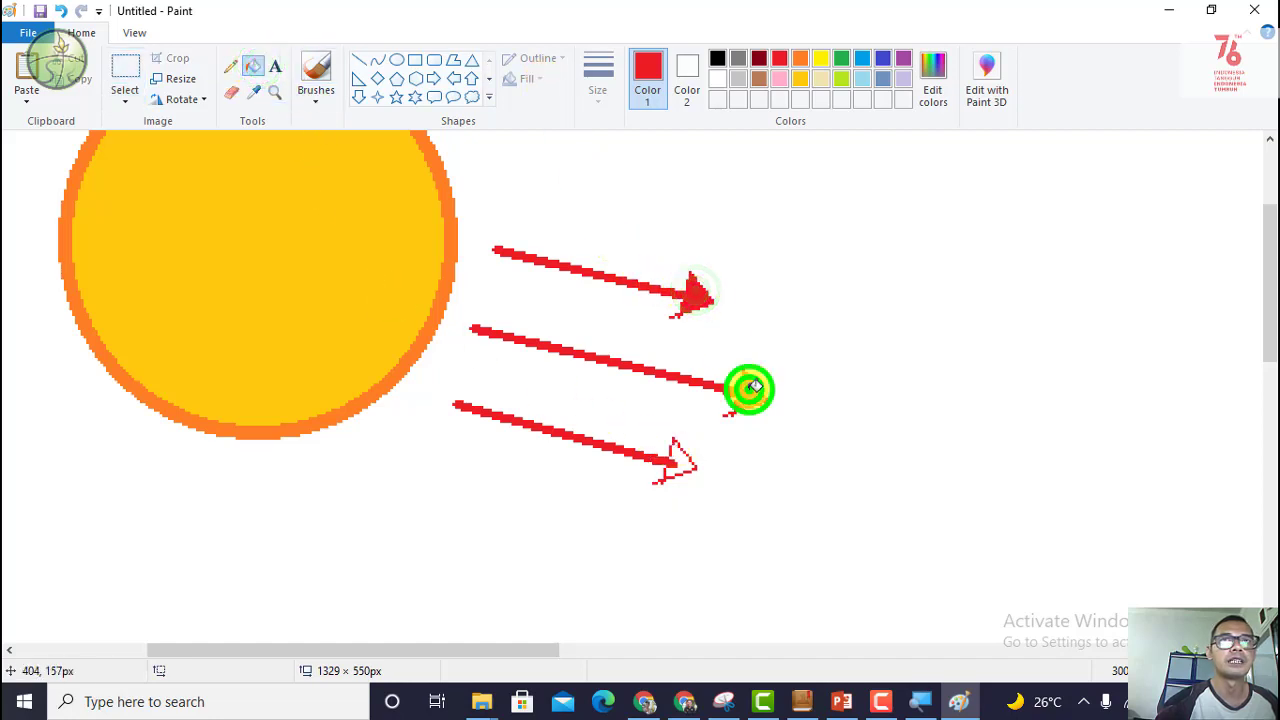
left_click(685, 461)
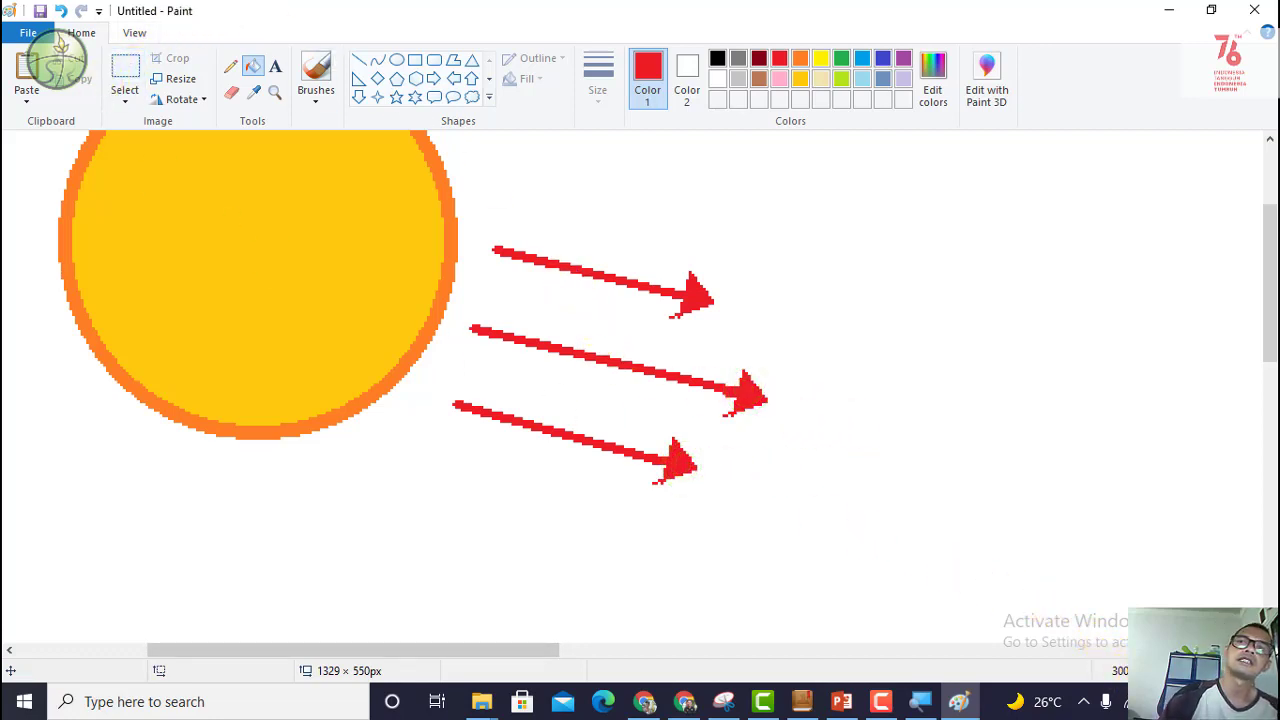
key("ctrl+Page_Down")
key("ctrl+Page_Down")
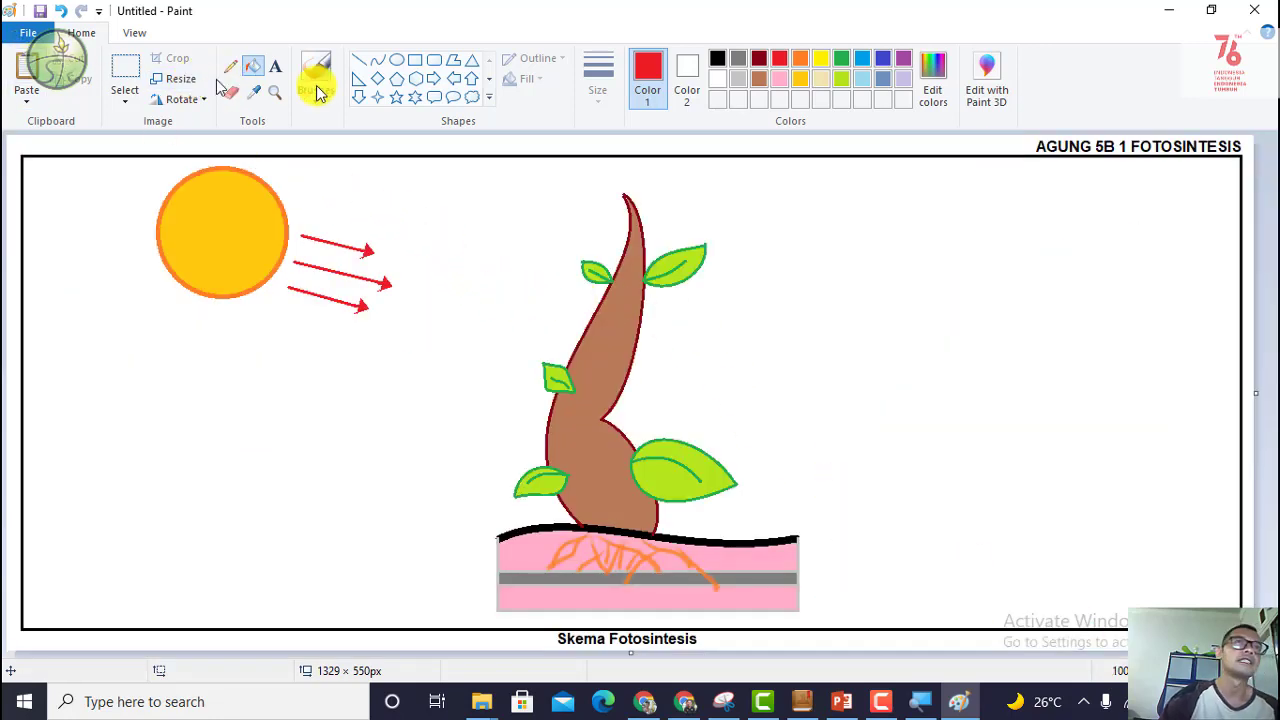
Step: Add the label "Energi" in indigo bold Arial 16 with transparent background just above the sun rays
left_click(276, 68)
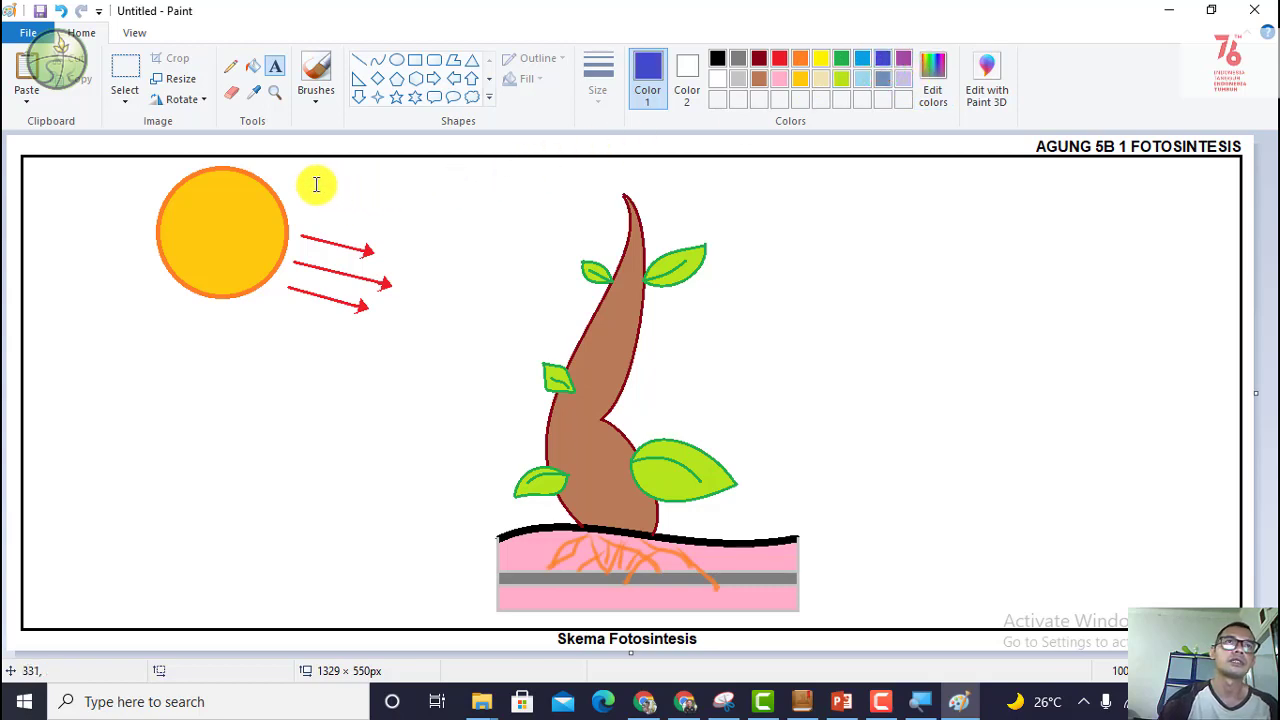
left_click_drag(314, 183, 545, 226)
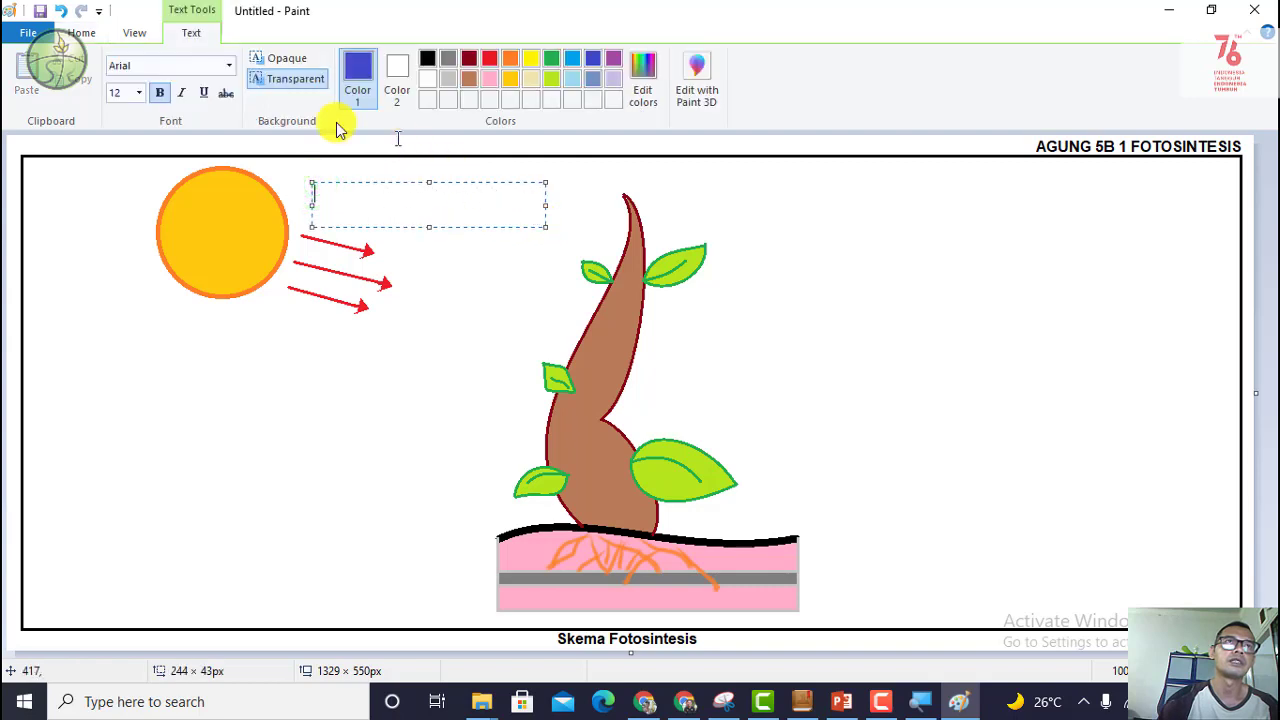
left_click(140, 92)
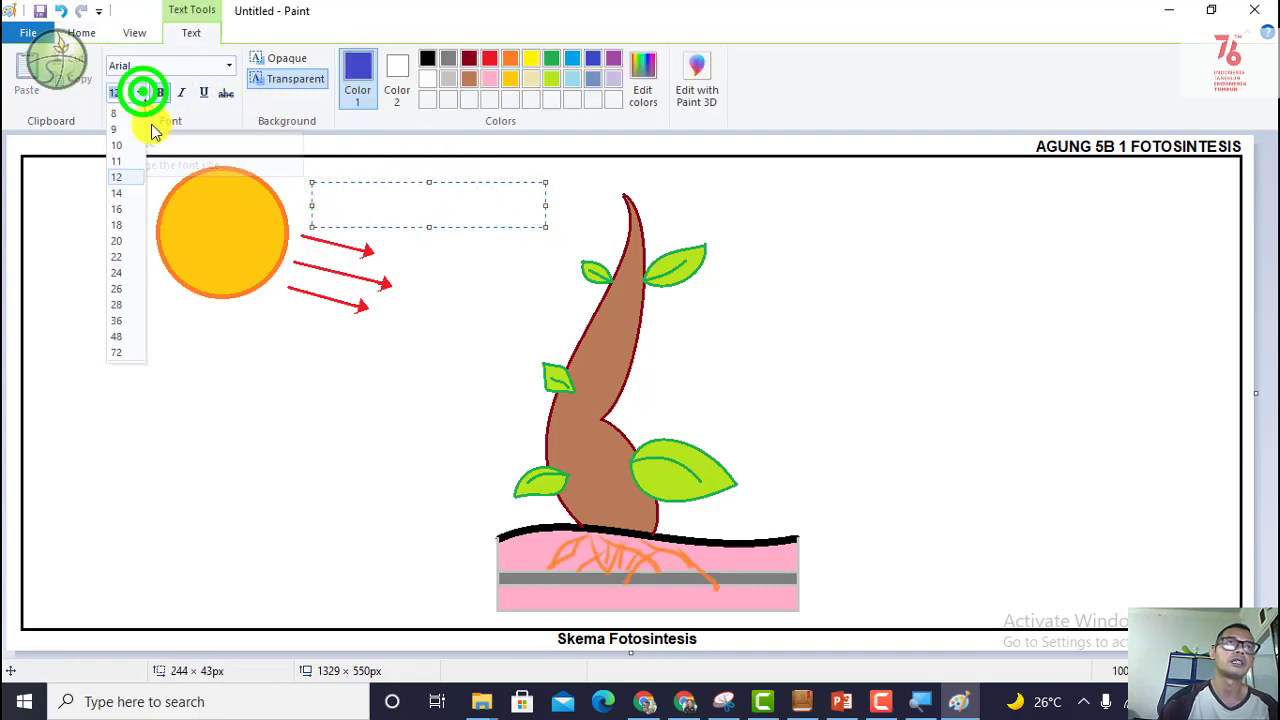
left_click(126, 209)
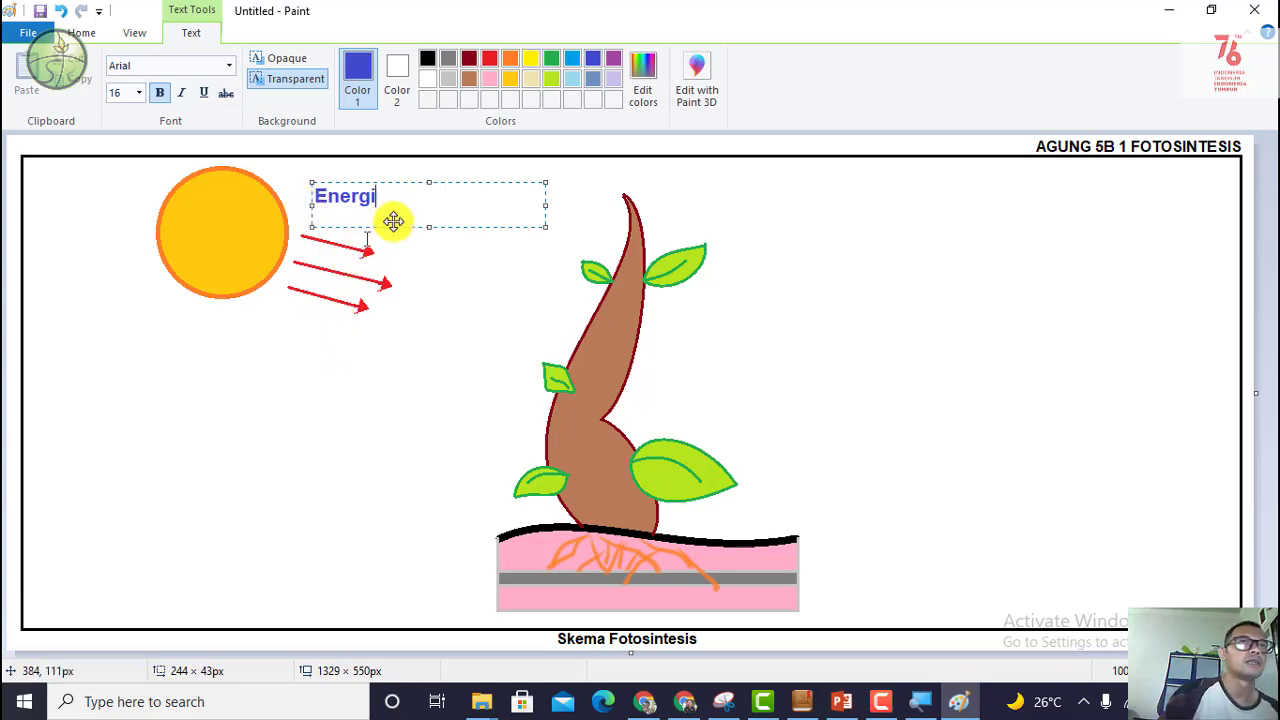
left_click_drag(447, 180, 437, 201)
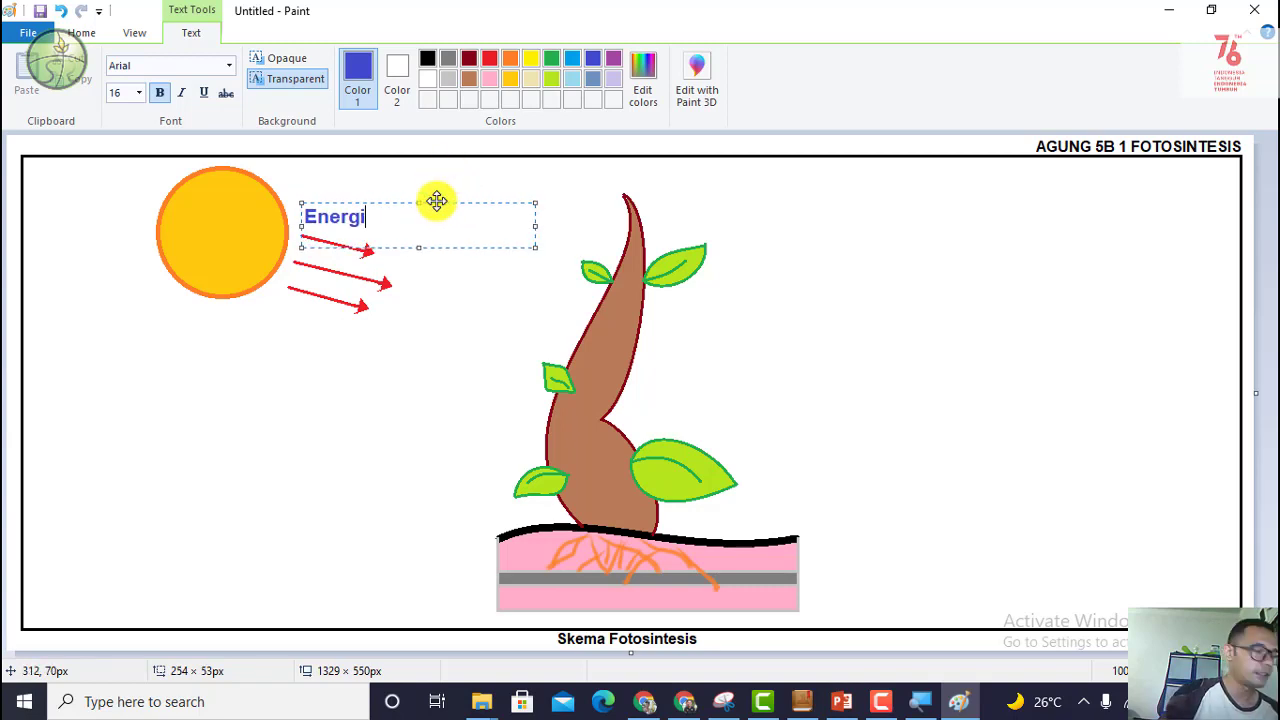
left_click(267, 424)
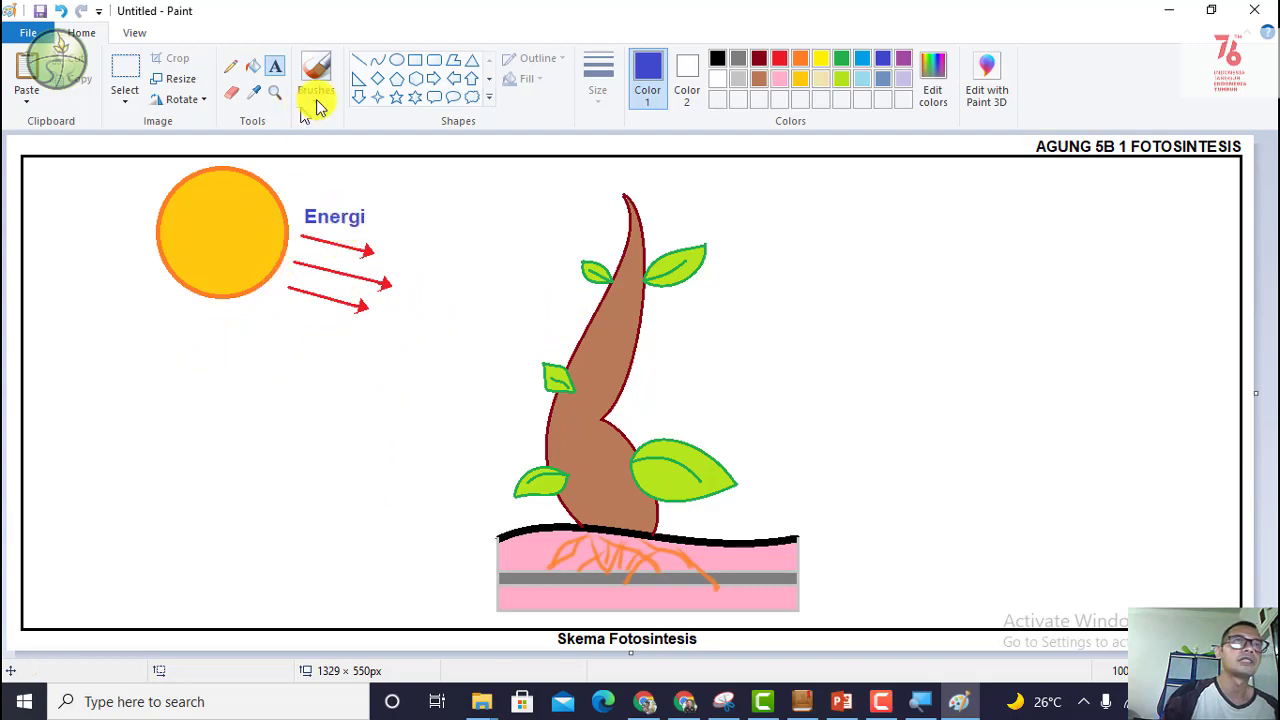
Step: Add the indigo label "Karbon dioksida" in bold Arial 16 below the sun
left_click(277, 66)
left_click_drag(189, 337, 448, 386)
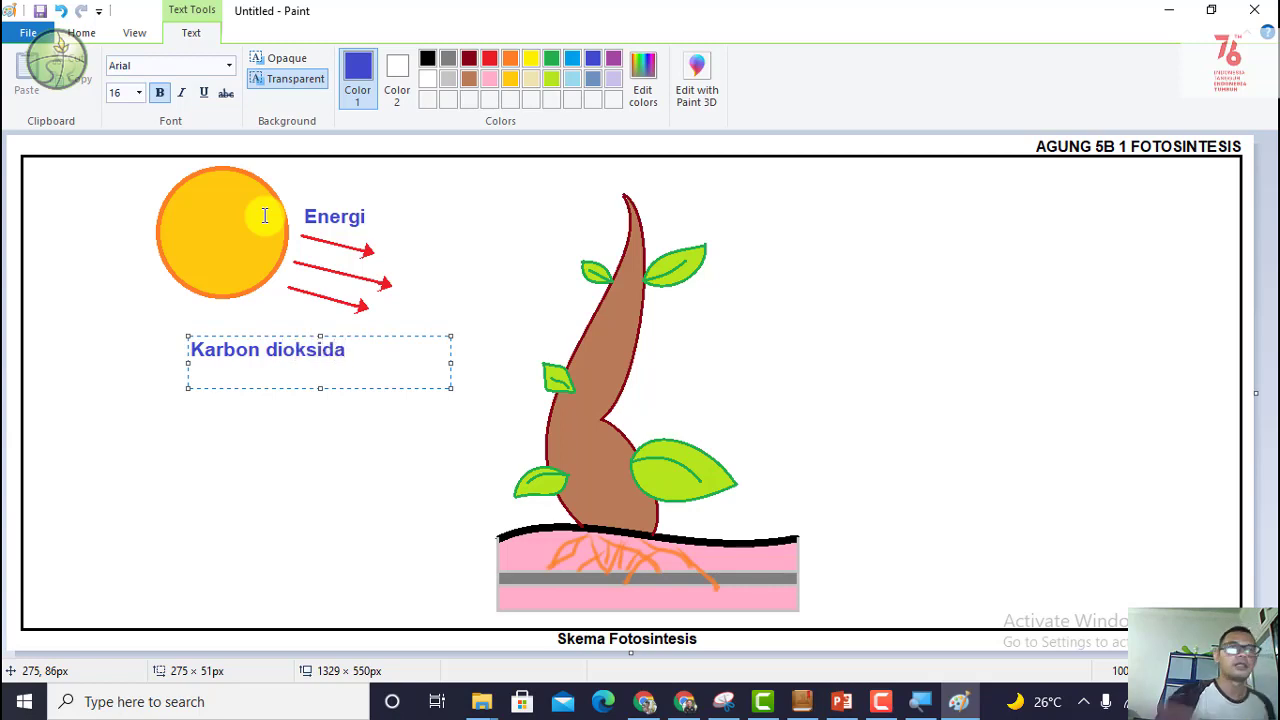
left_click(493, 332)
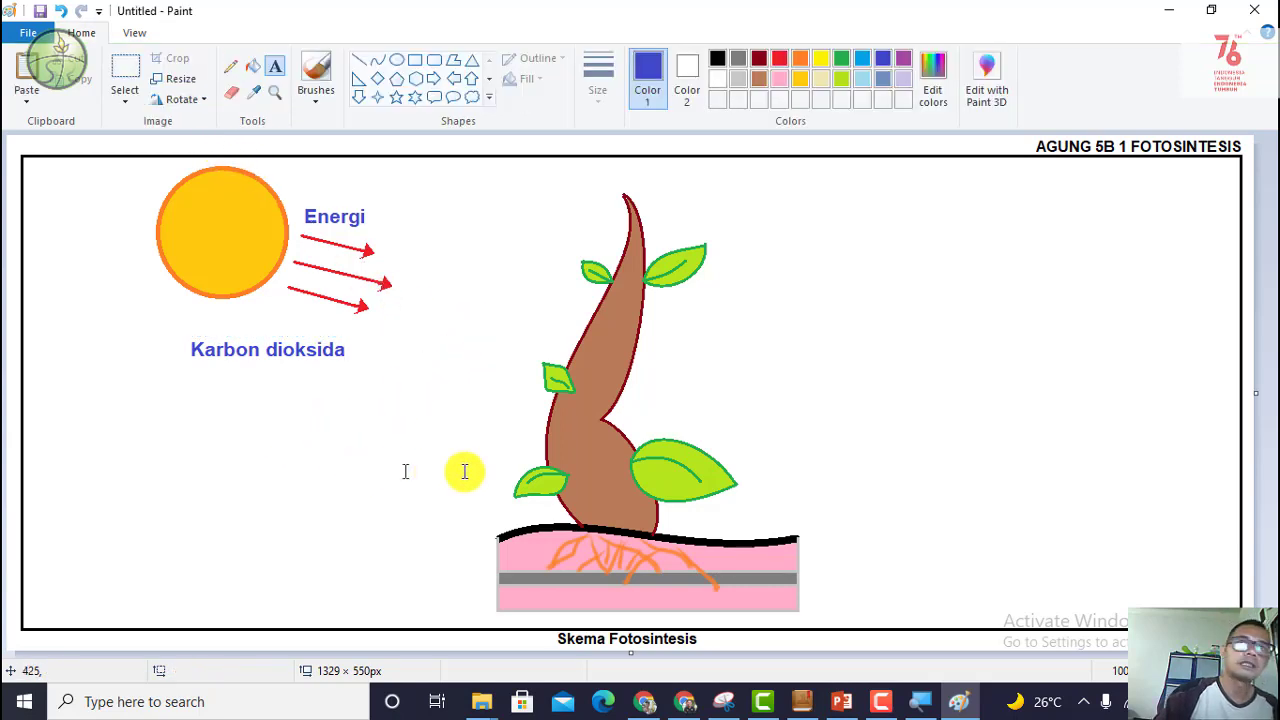
Step: Draw a red downward-bowed curve about 158 px wide with the second-thickest line, running from below "Karbon dioksida" towards the plant
left_click(378, 61)
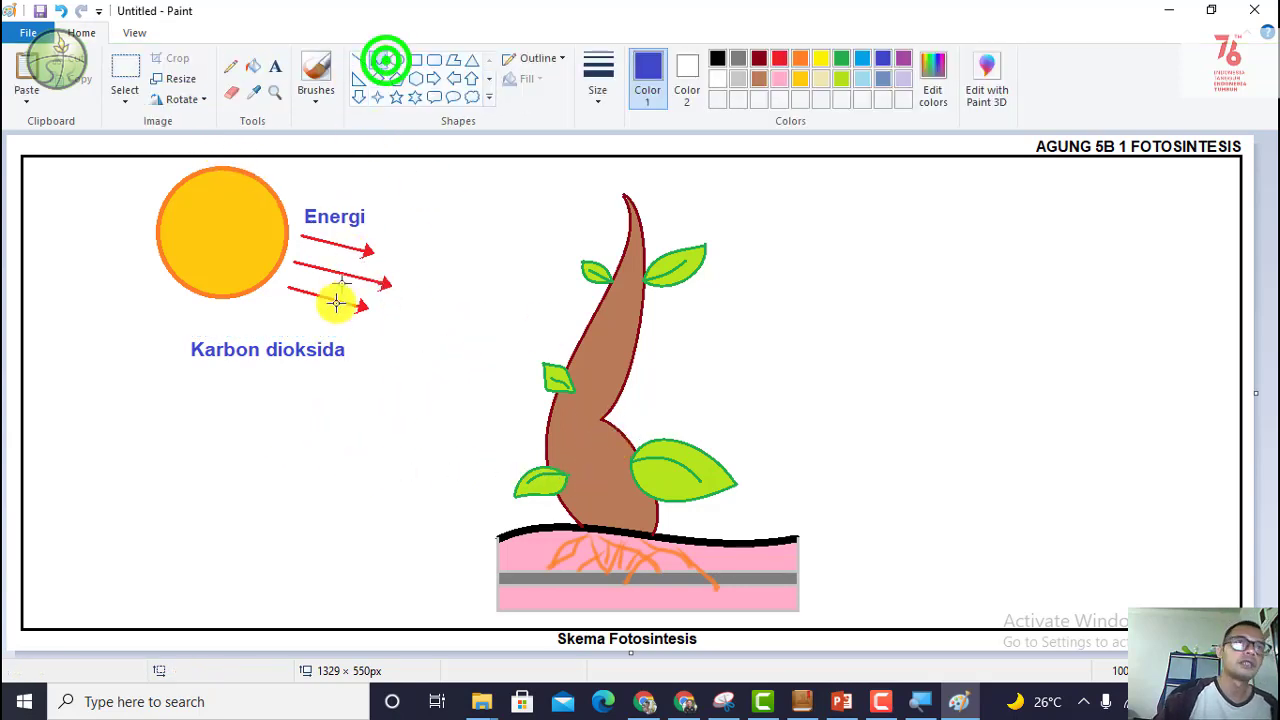
left_click_drag(258, 364, 408, 414)
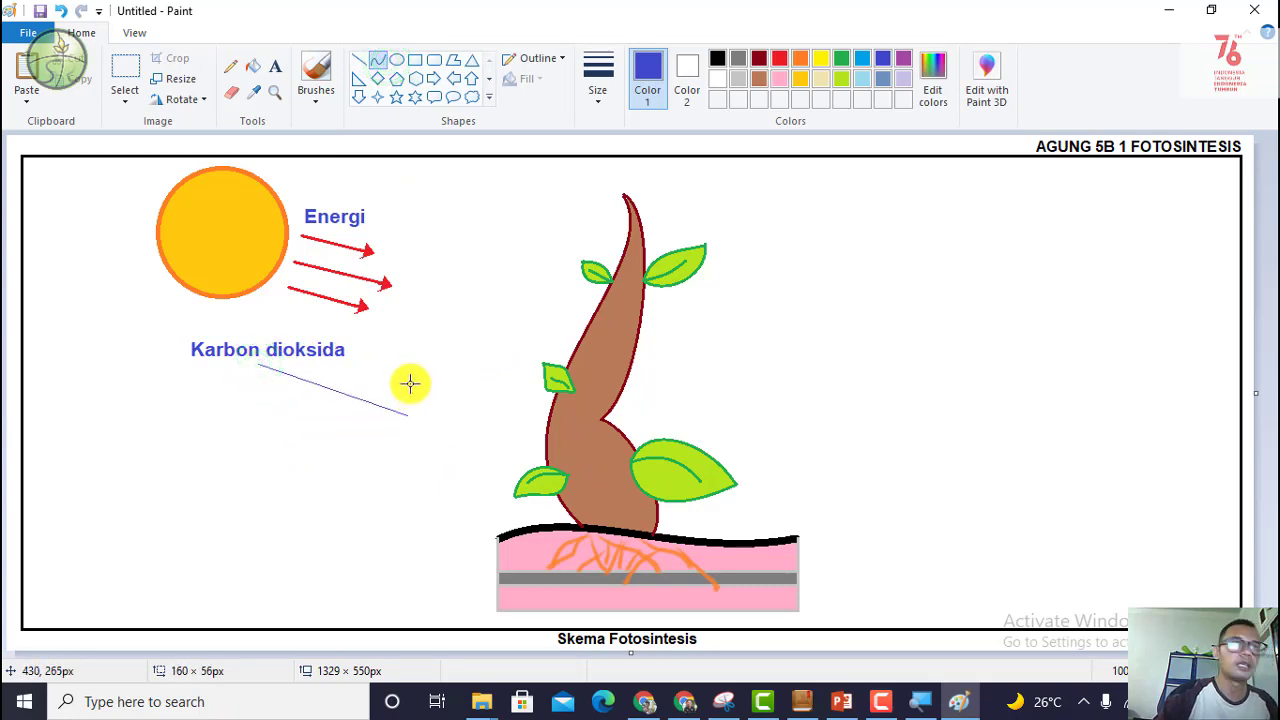
key("ctrl+z")
left_click(597, 76)
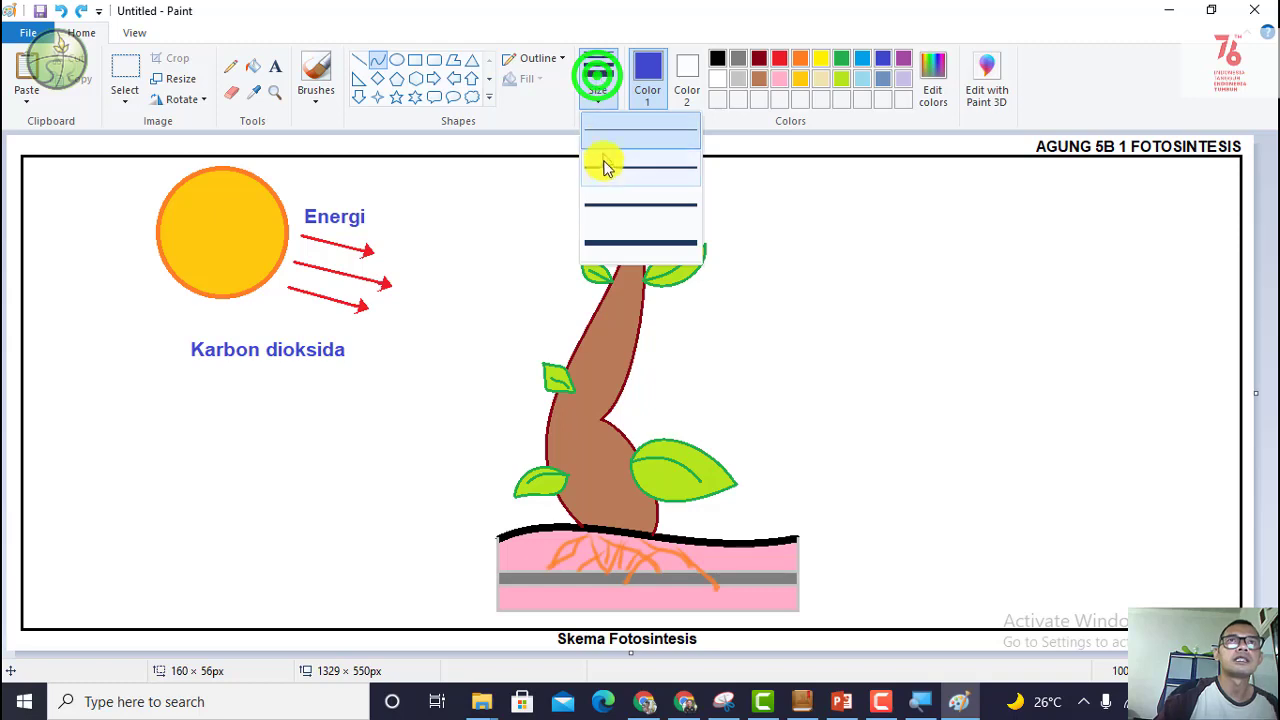
left_click(605, 202)
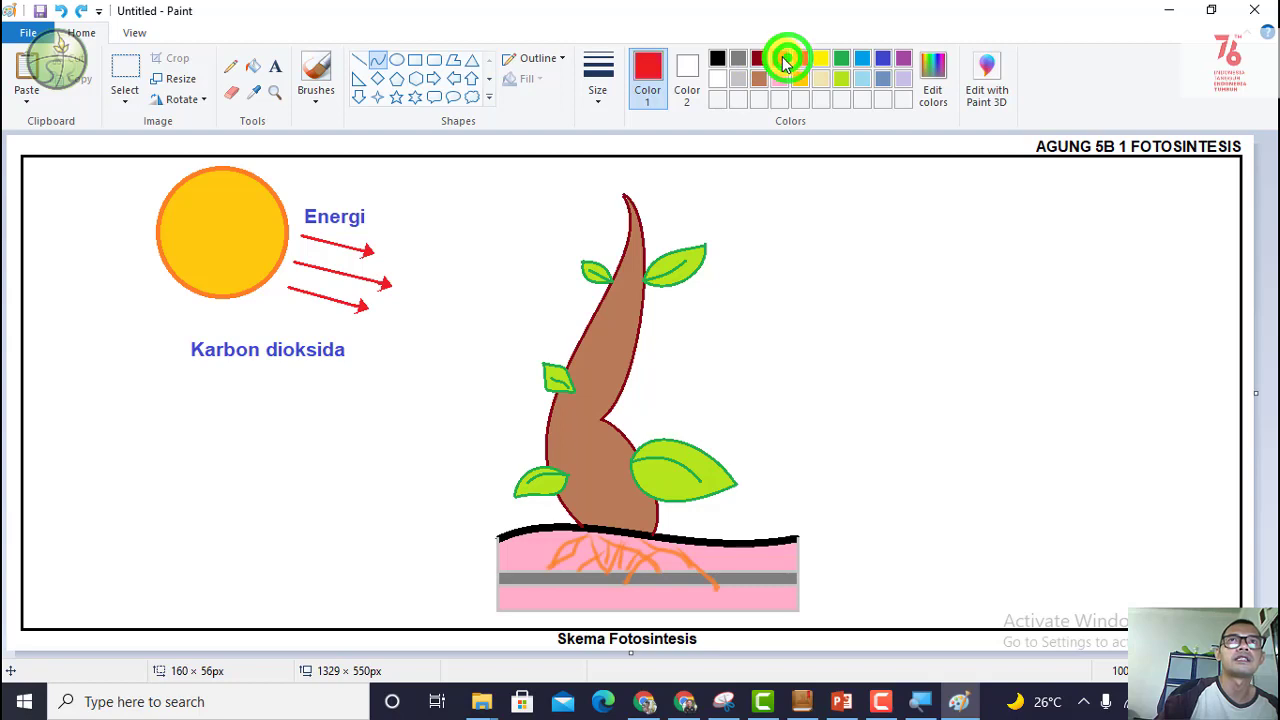
left_click_drag(291, 380, 528, 401)
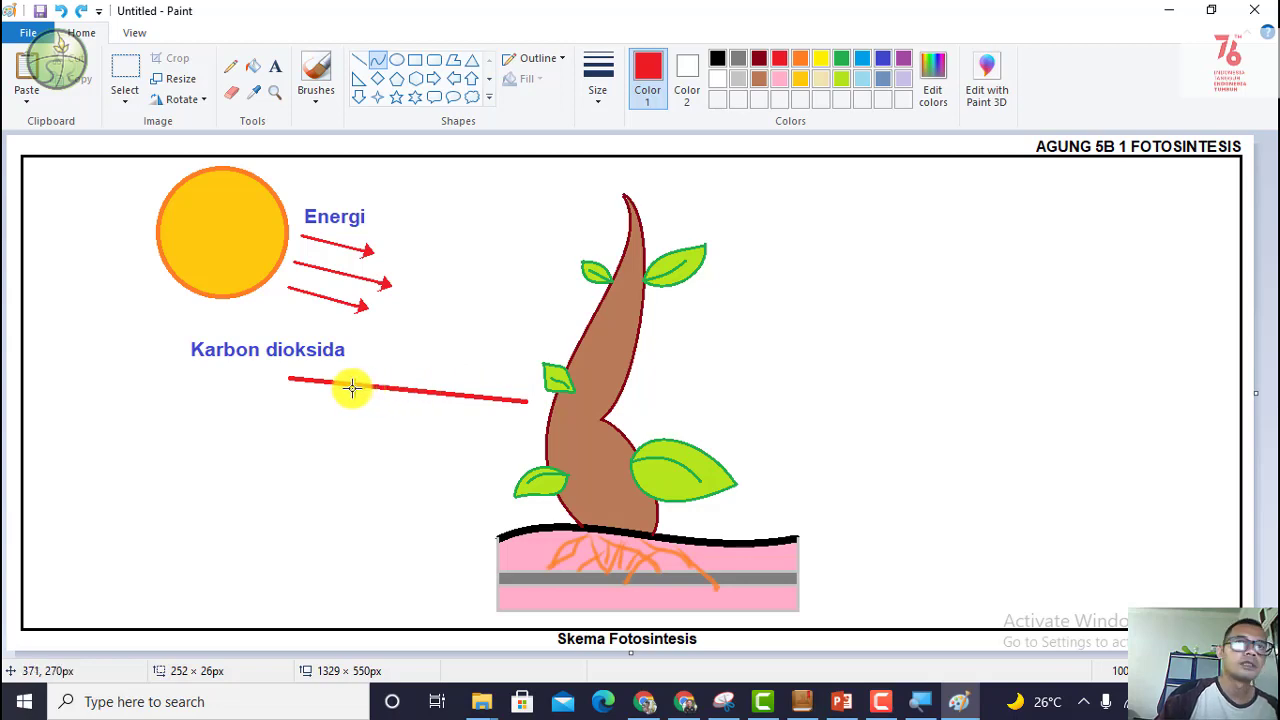
left_click_drag(352, 389, 354, 423)
left_click_drag(519, 405, 385, 376)
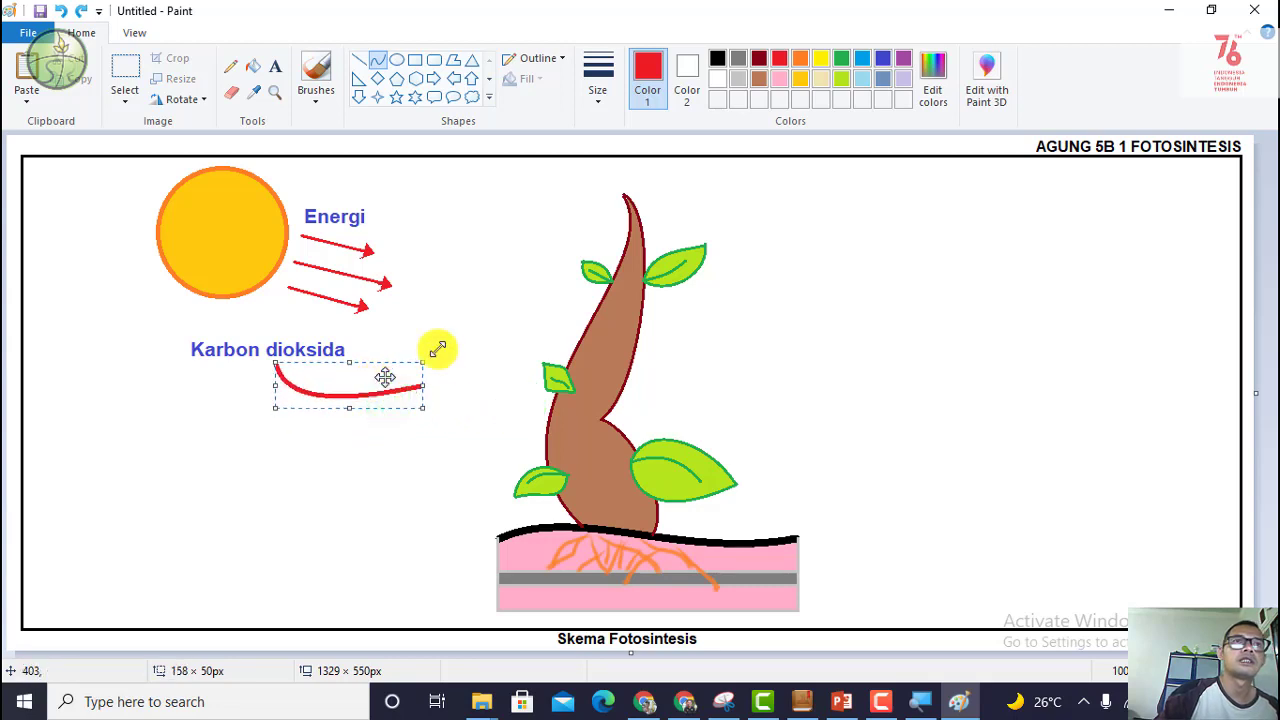
Step: Thin the red curve below "Karbon dioksida" to the second-thinnest line and finalize it
left_click(606, 58)
left_click(606, 86)
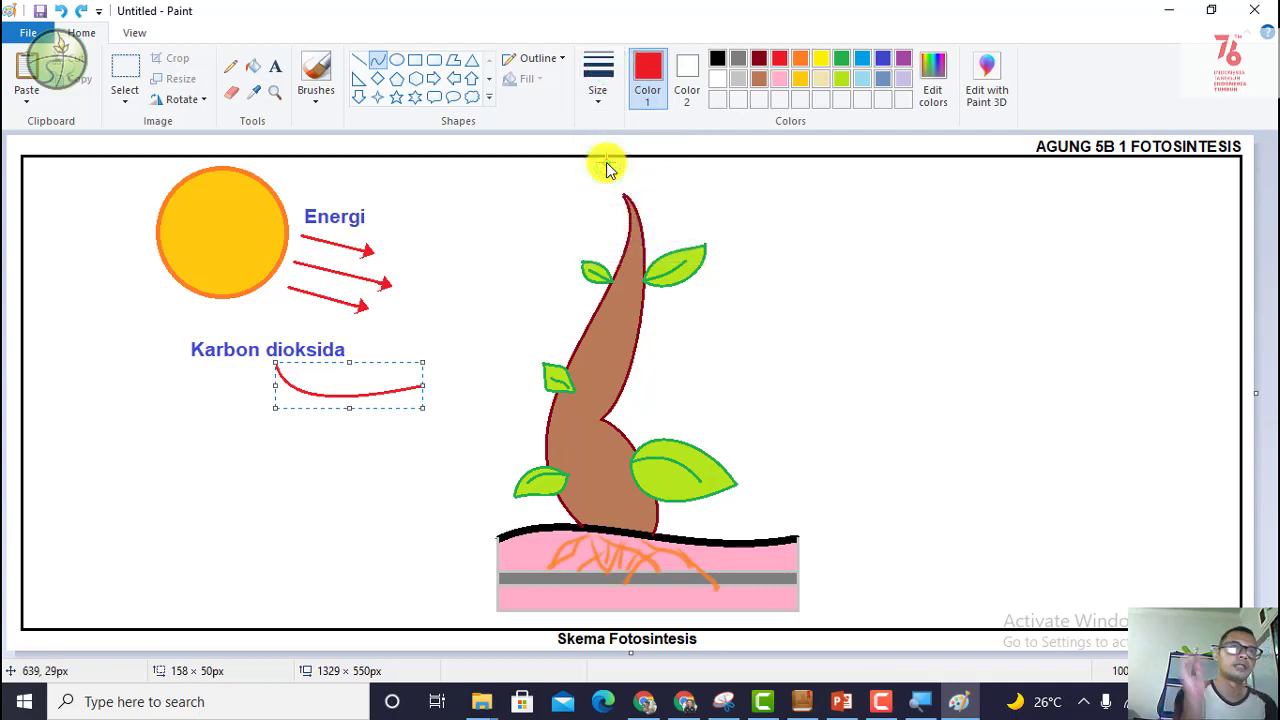
left_click(465, 286)
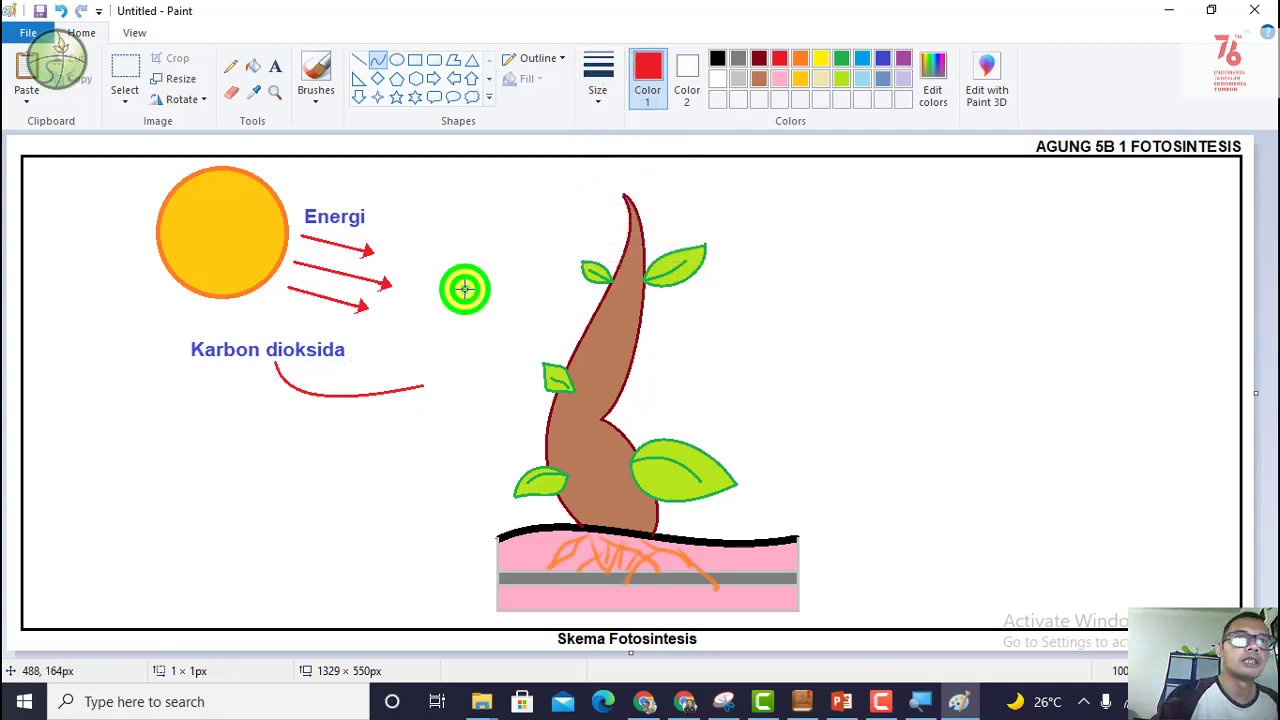
left_click(18, 68)
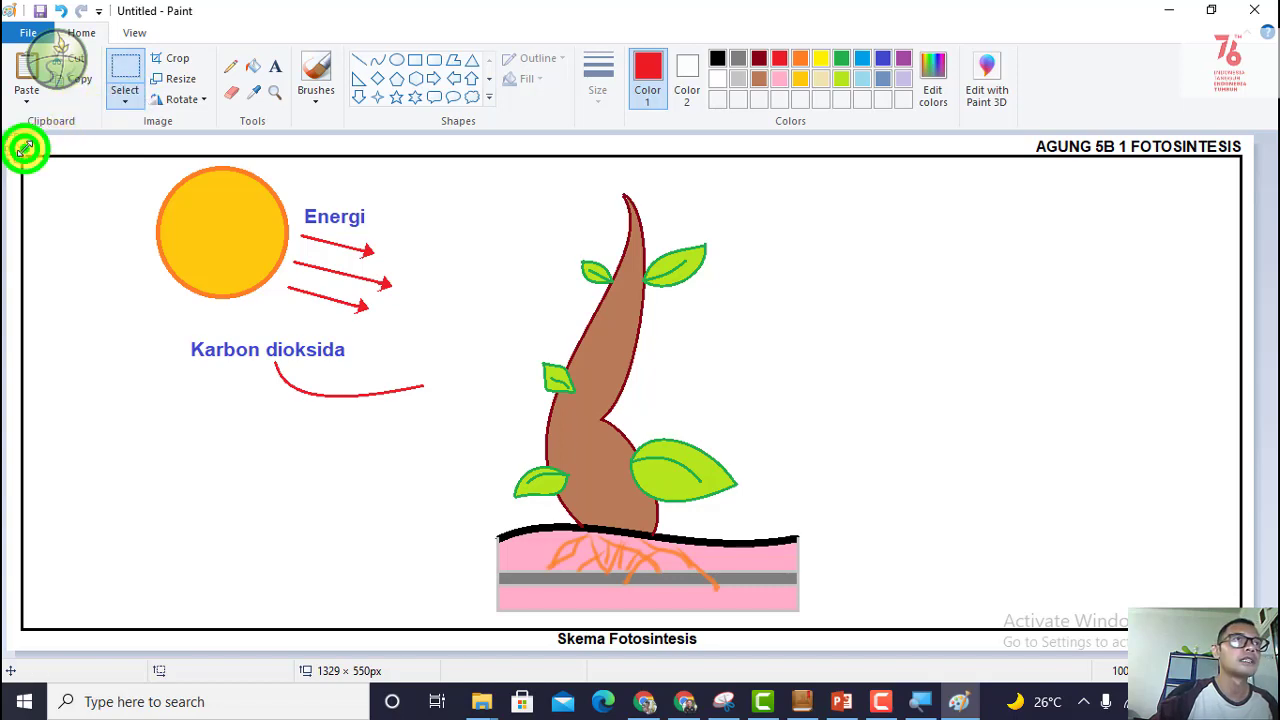
left_click(26, 148)
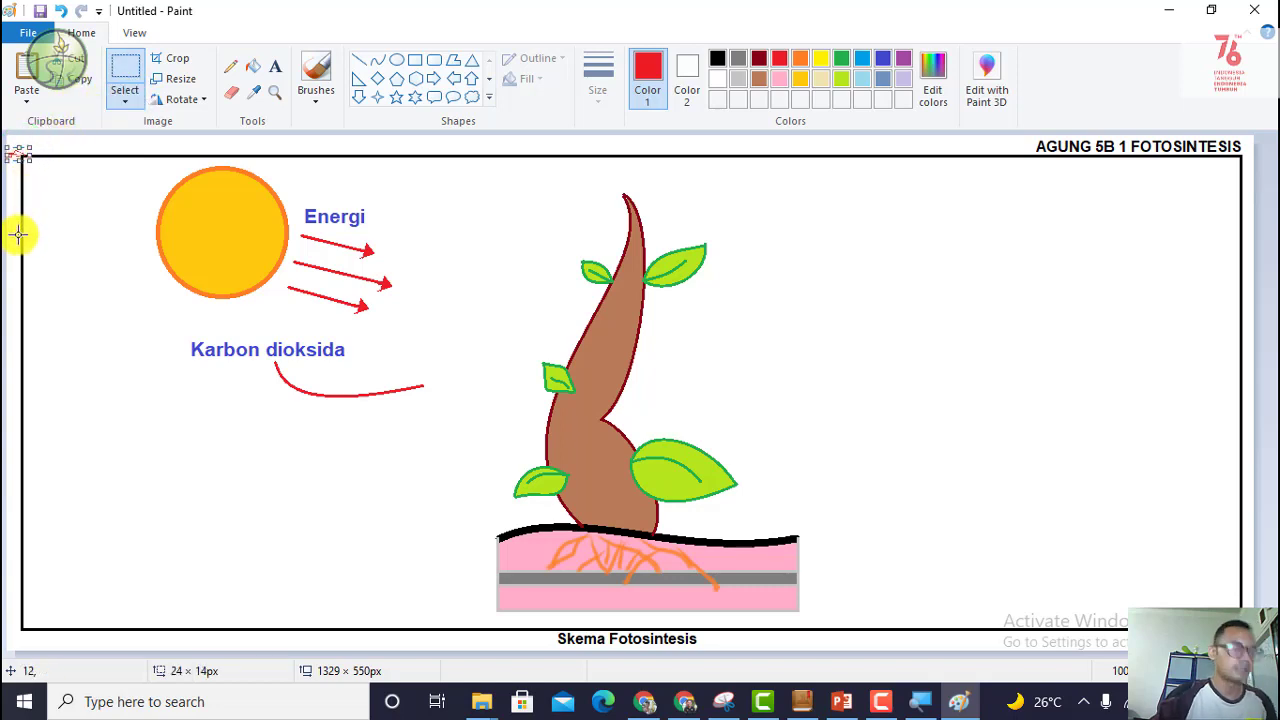
left_click(106, 246)
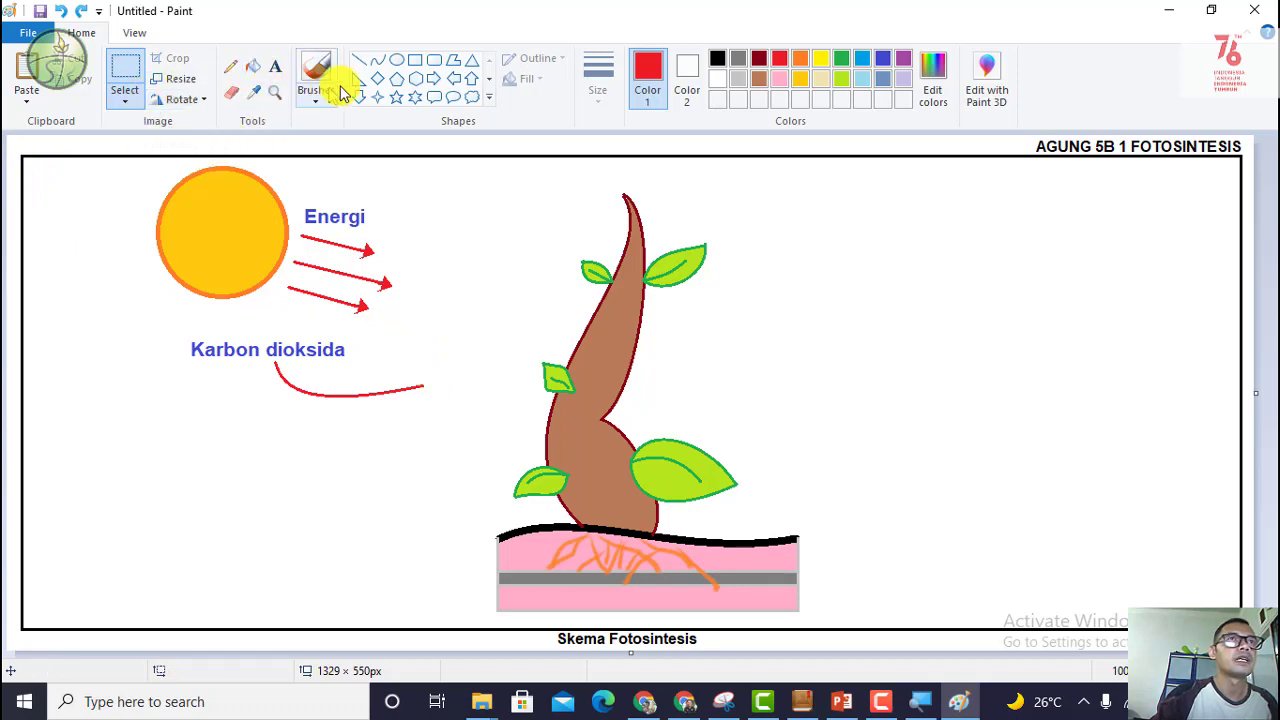
Step: Outline a triangular arrowhead about 29 px tall at the plant-side end of the curve, using the thinnest red straight lines
left_click(361, 62)
left_click(599, 68)
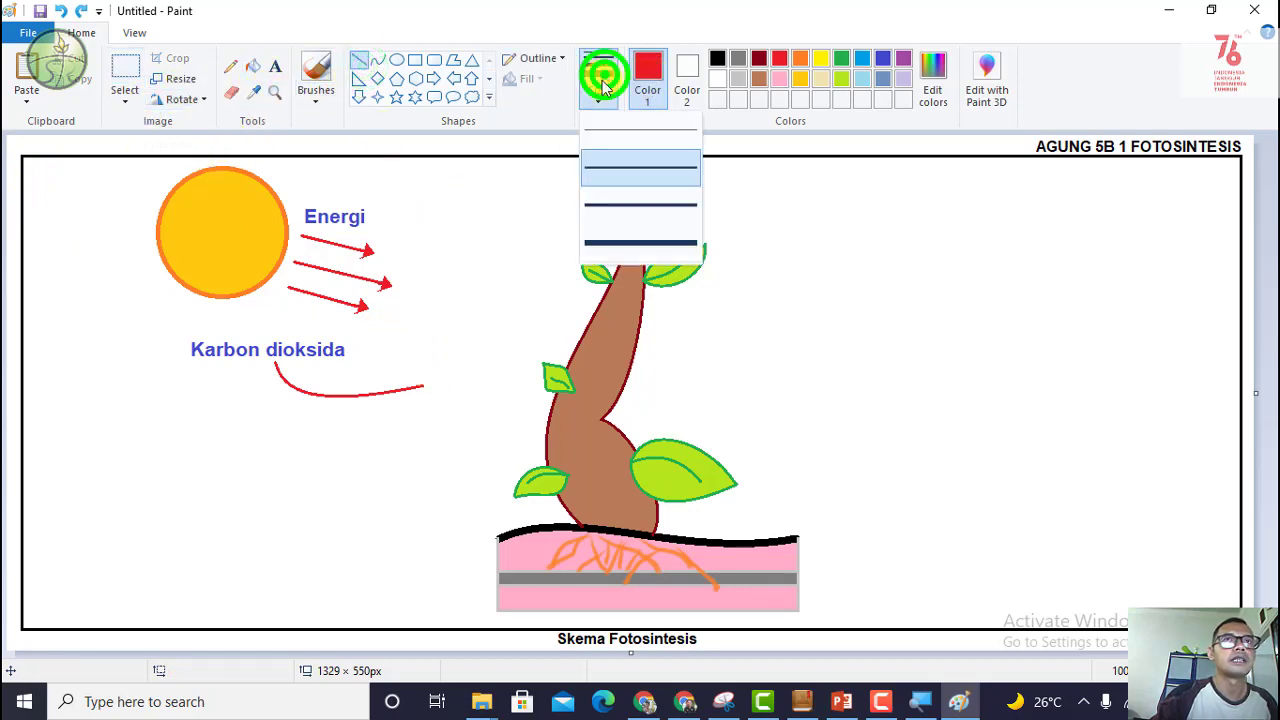
left_click(608, 126)
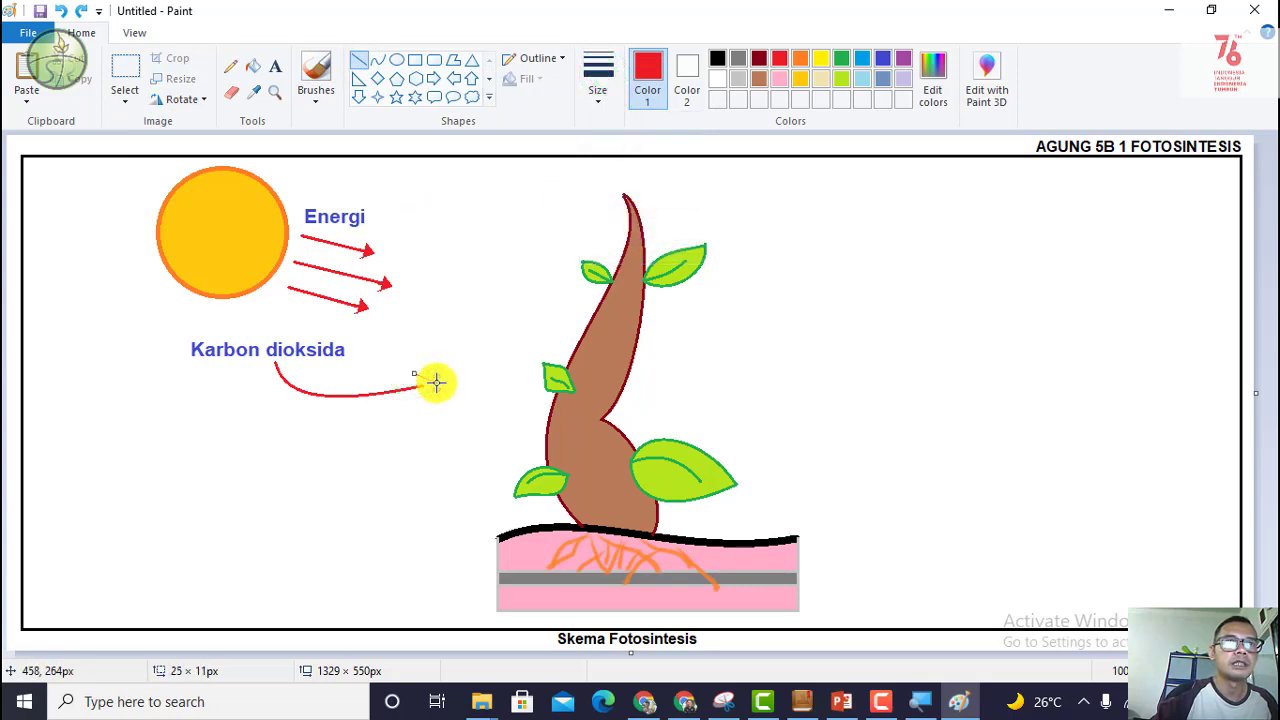
left_click(361, 64)
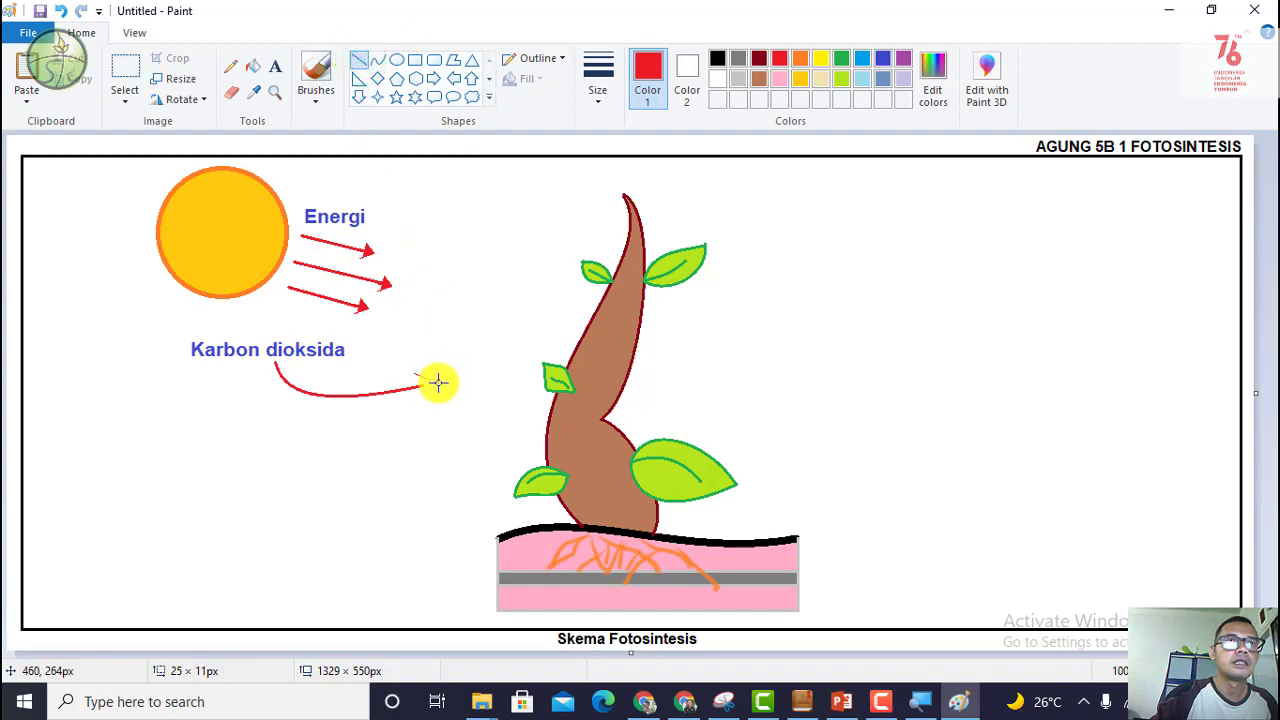
mouse_move(438, 382)
left_mouse_down()
mouse_move(418, 401)
mouse_move(409, 372)
mouse_move(421, 401)
left_mouse_up()
Step: Fill the outlined arrowhead of the "Karbon dioksida" curve with red
left_click(272, 91)
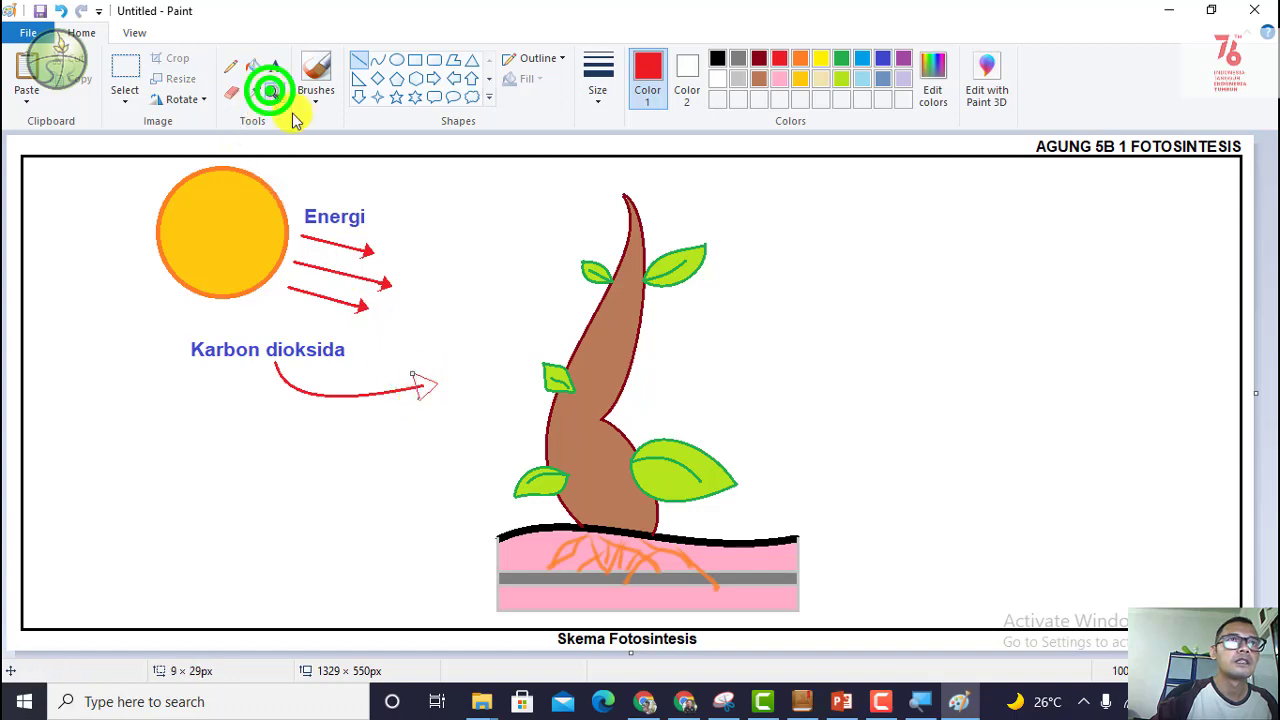
left_click(450, 408)
left_click(438, 367)
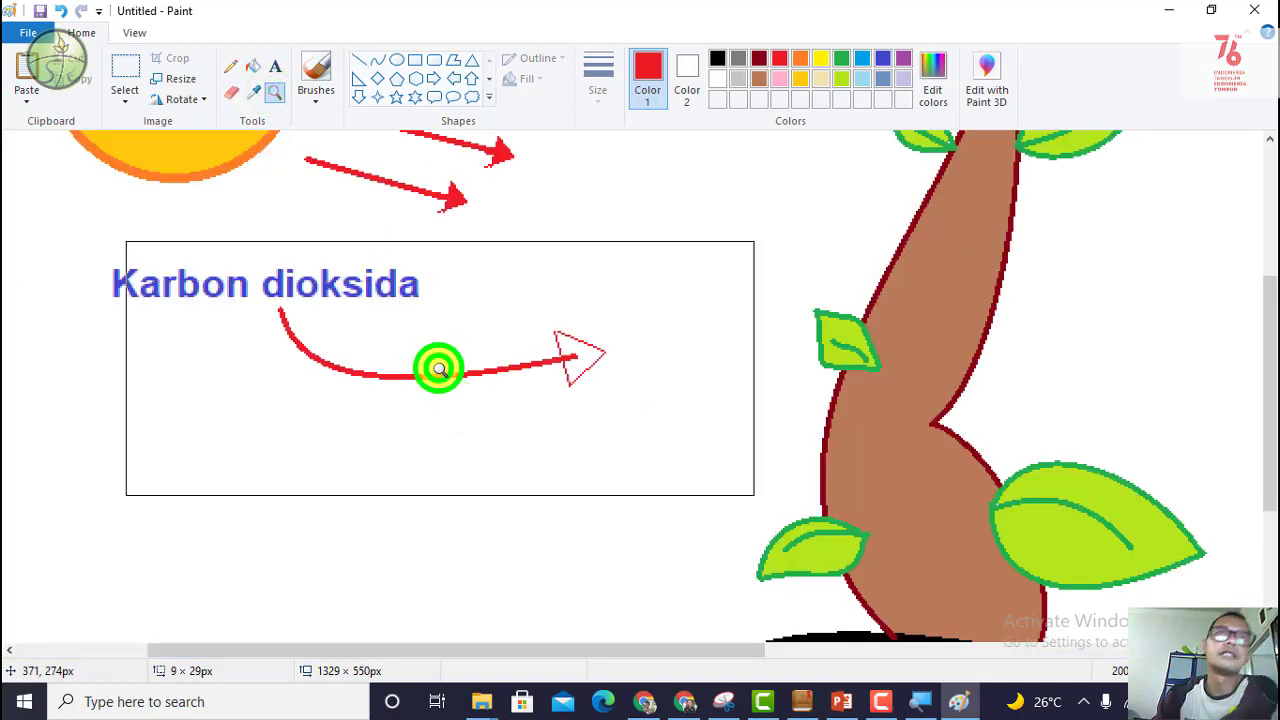
left_click(233, 69)
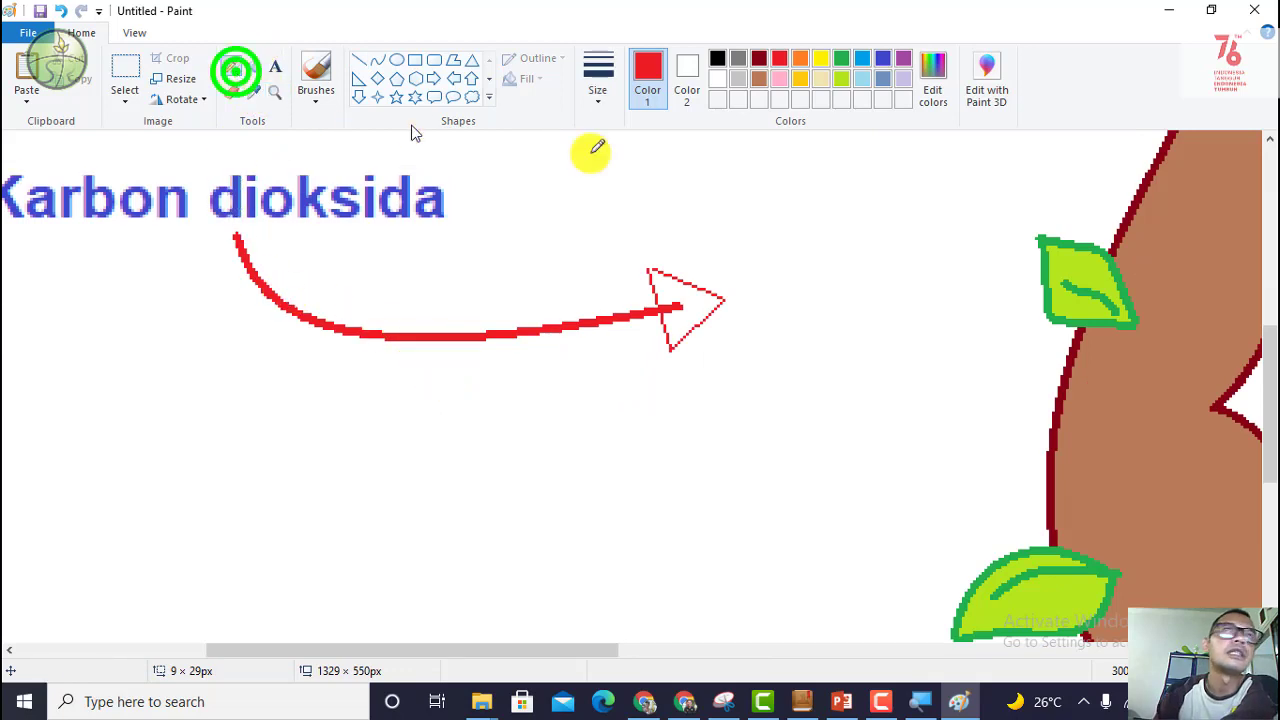
left_click(656, 266)
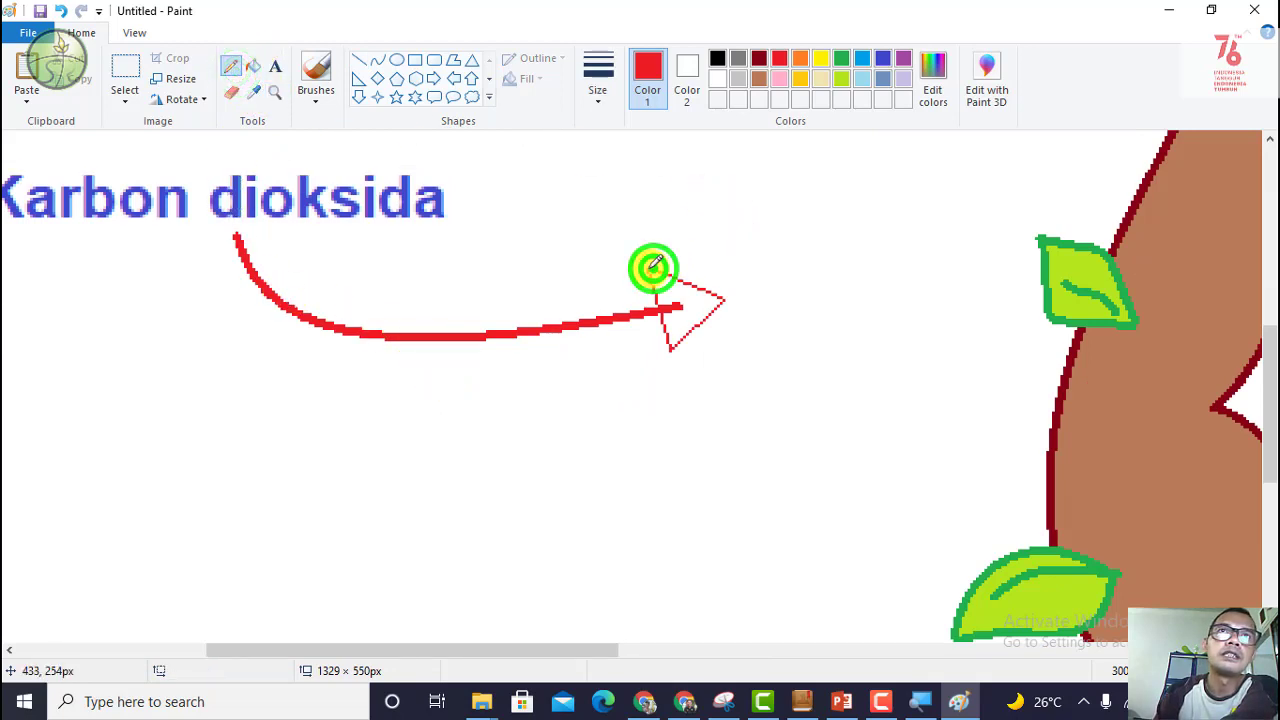
left_click(254, 67)
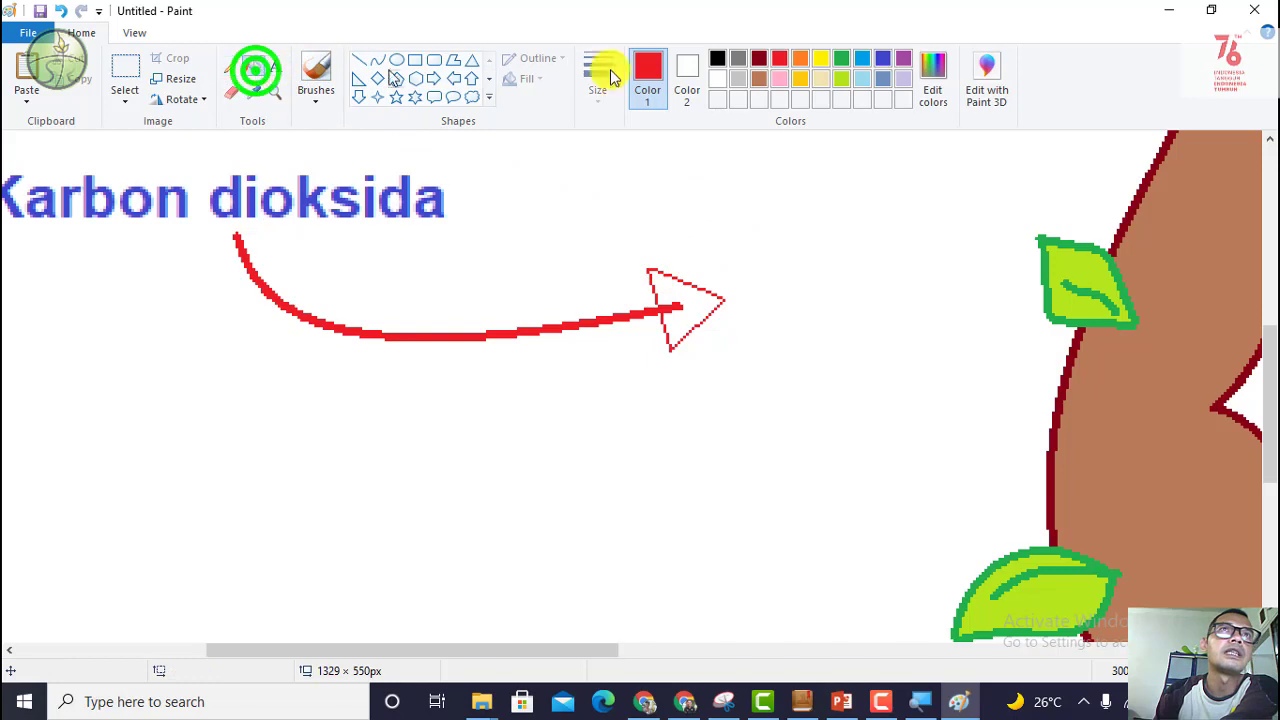
left_click(704, 307)
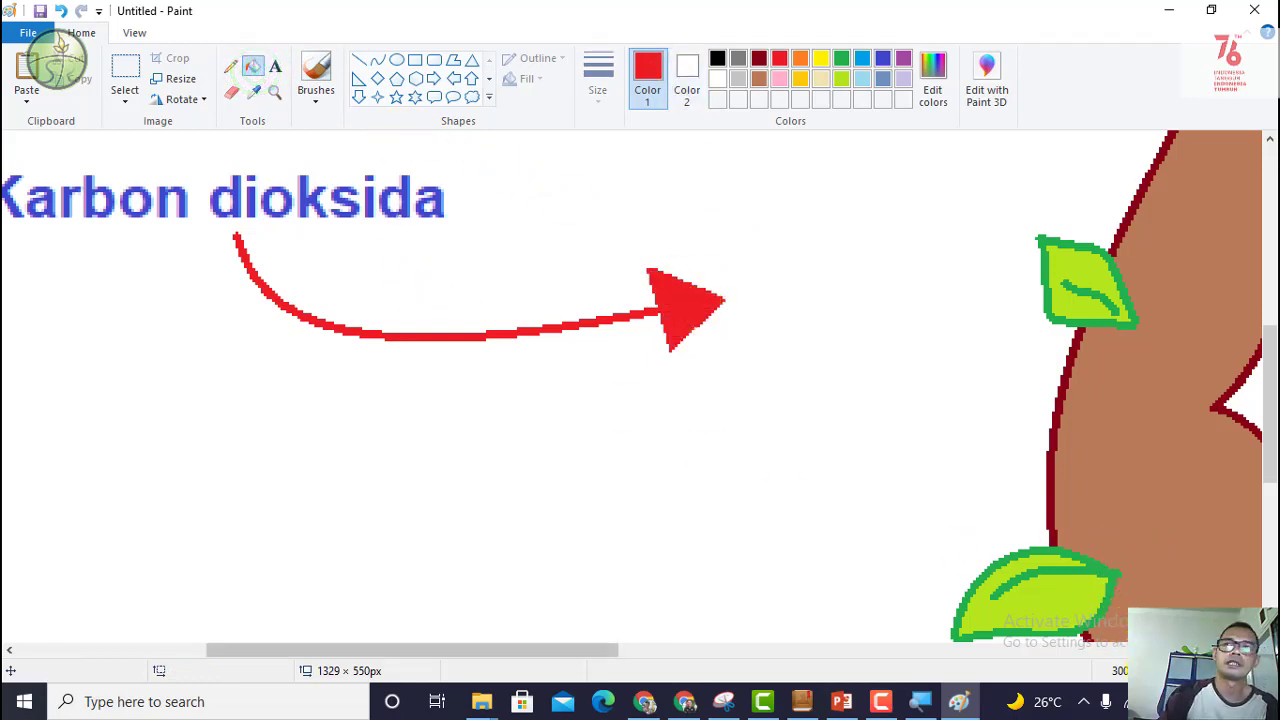
scroll(640, 390, "down", 2)
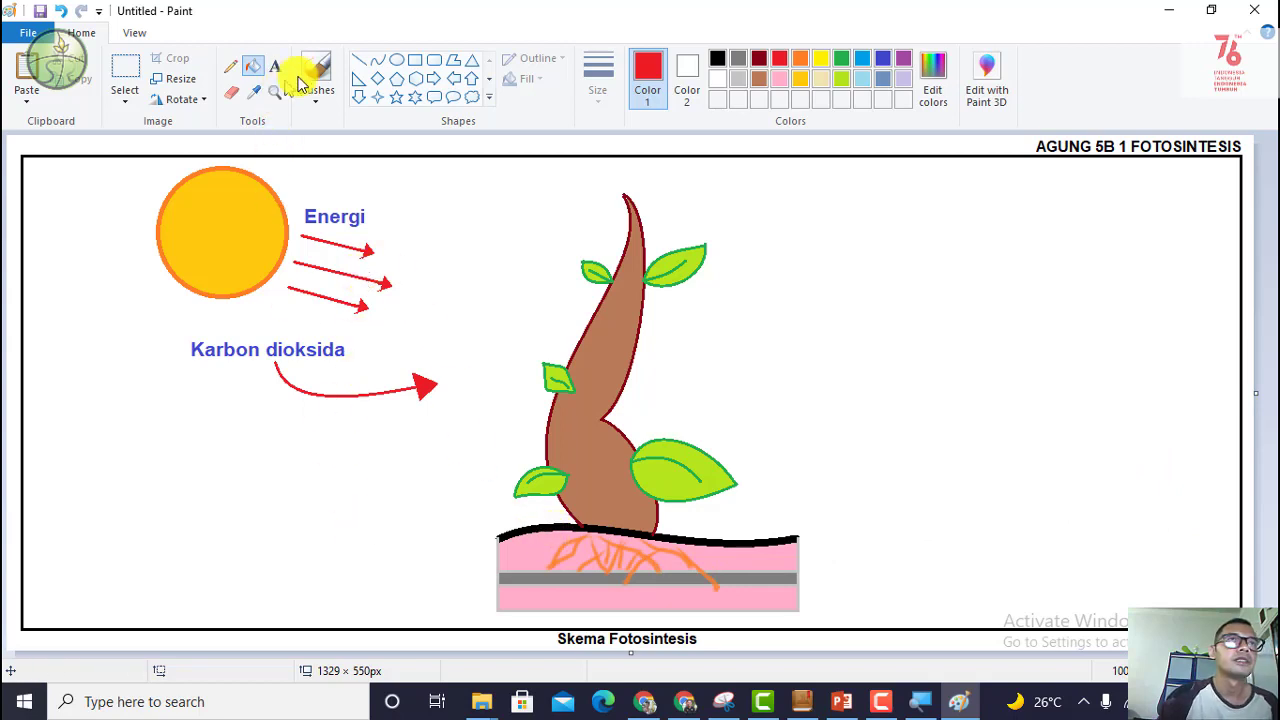
Step: Draw a horizontal red line about 71 px long in the second-thinnest size, just left of the soil block and level with its gray band
left_click(361, 59)
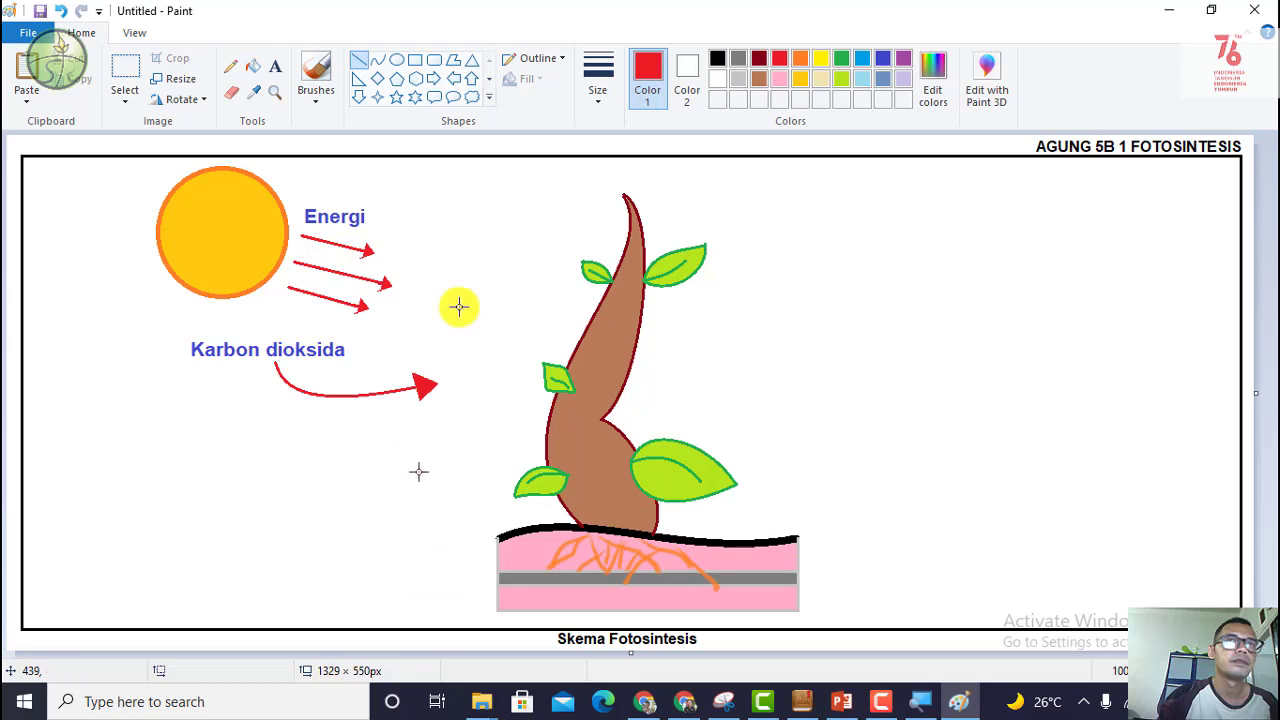
left_click(585, 92)
left_click(606, 170)
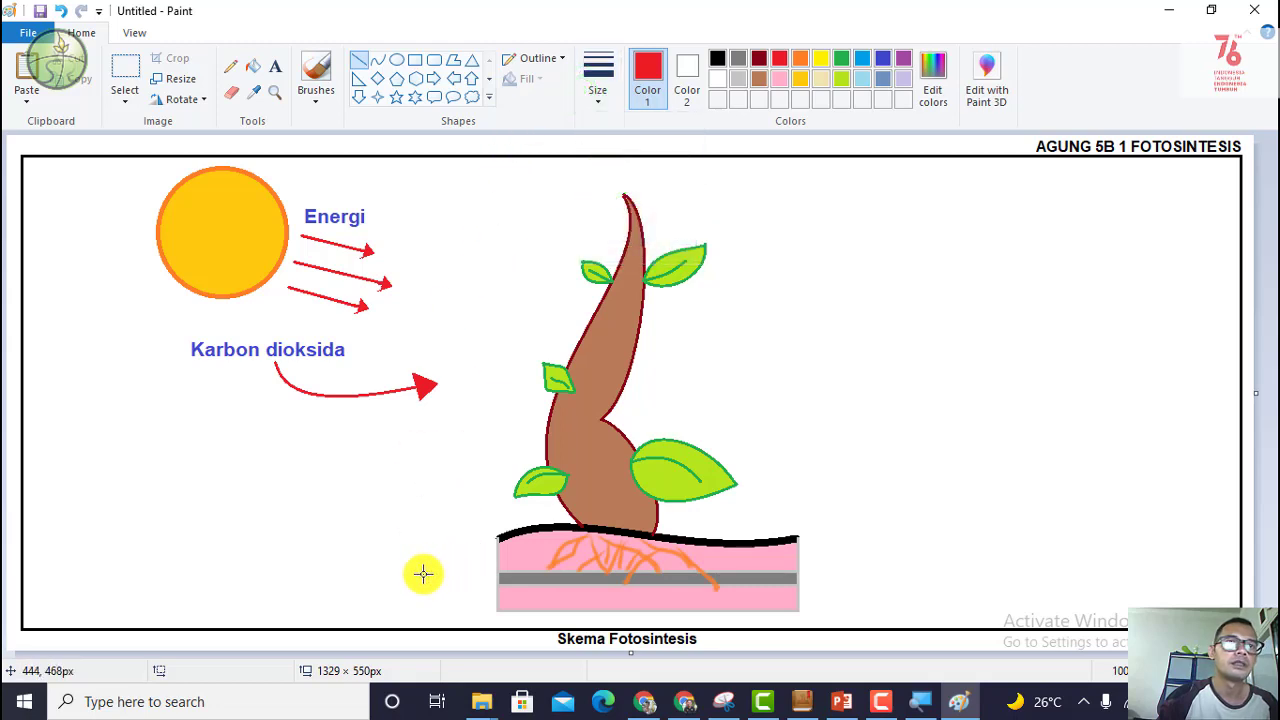
left_click_drag(397, 577, 464, 577)
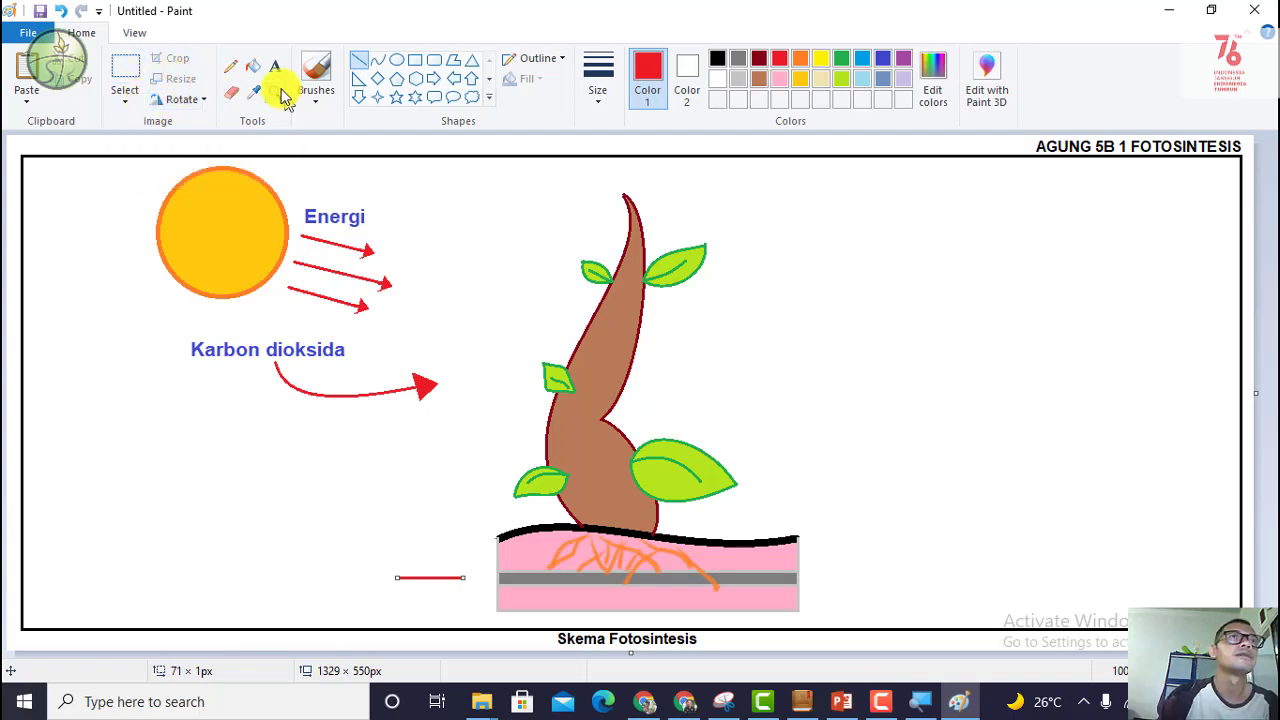
Step: Outline a triangular arrowhead about 17 px tall with the thinnest red lines at the soil-side end of the horizontal line
left_click(360, 62)
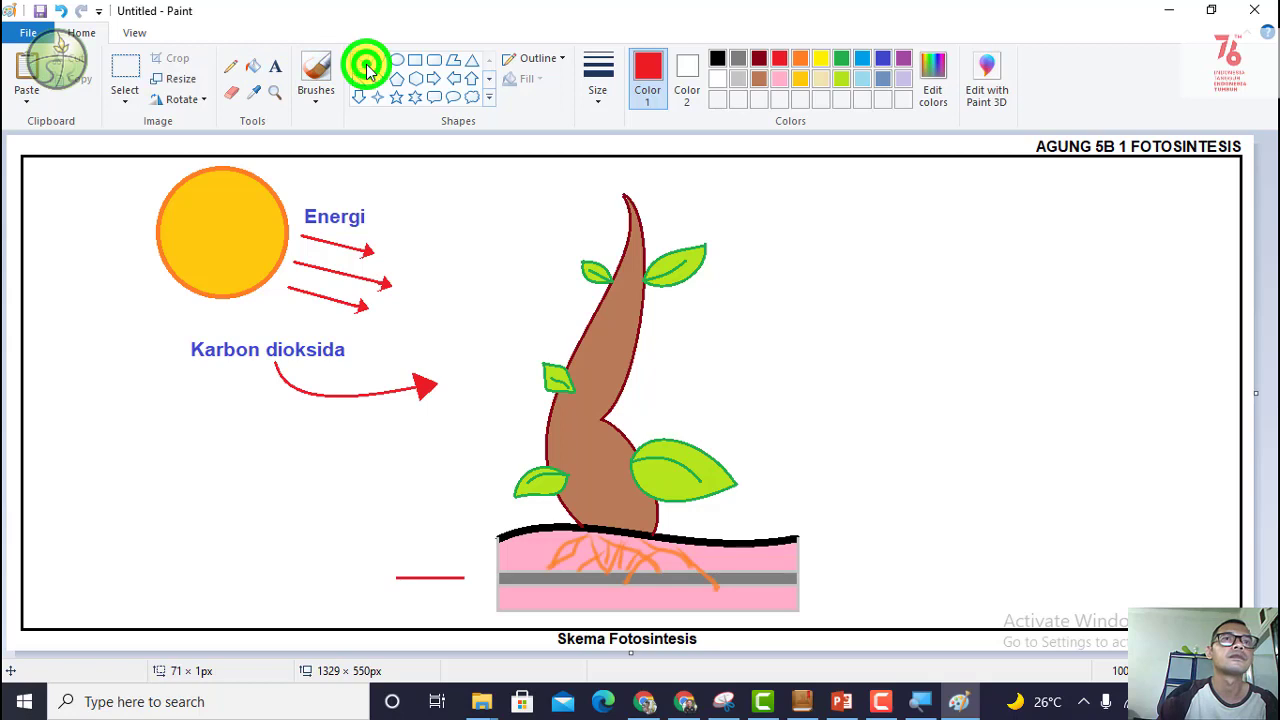
left_click(597, 80)
left_click(620, 127)
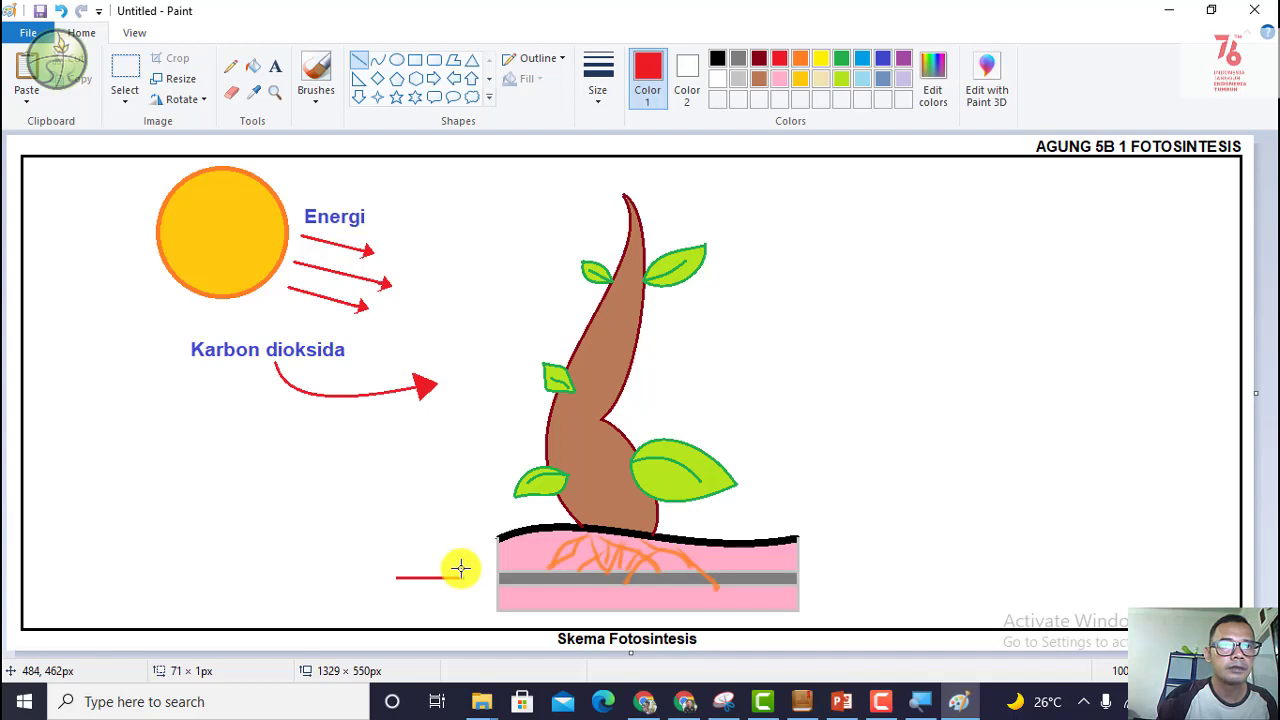
left_click_drag(460, 569, 476, 574)
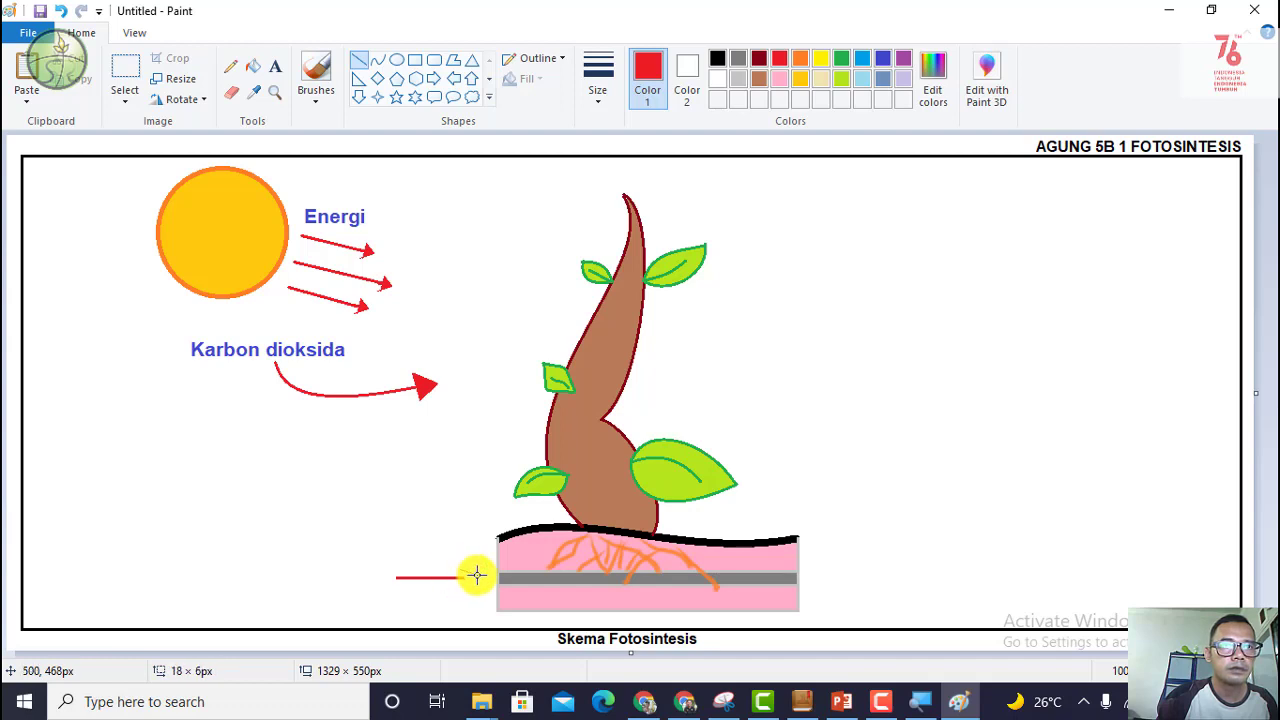
left_click(354, 63)
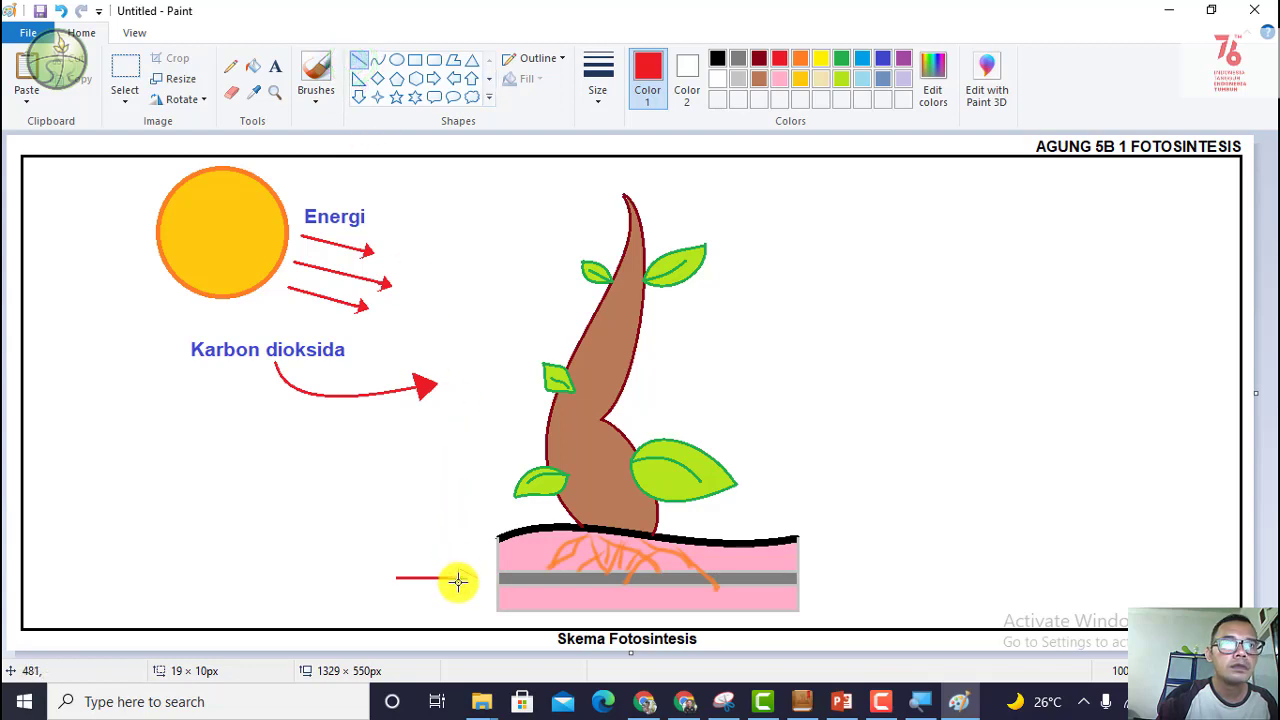
left_click_drag(461, 585, 481, 577)
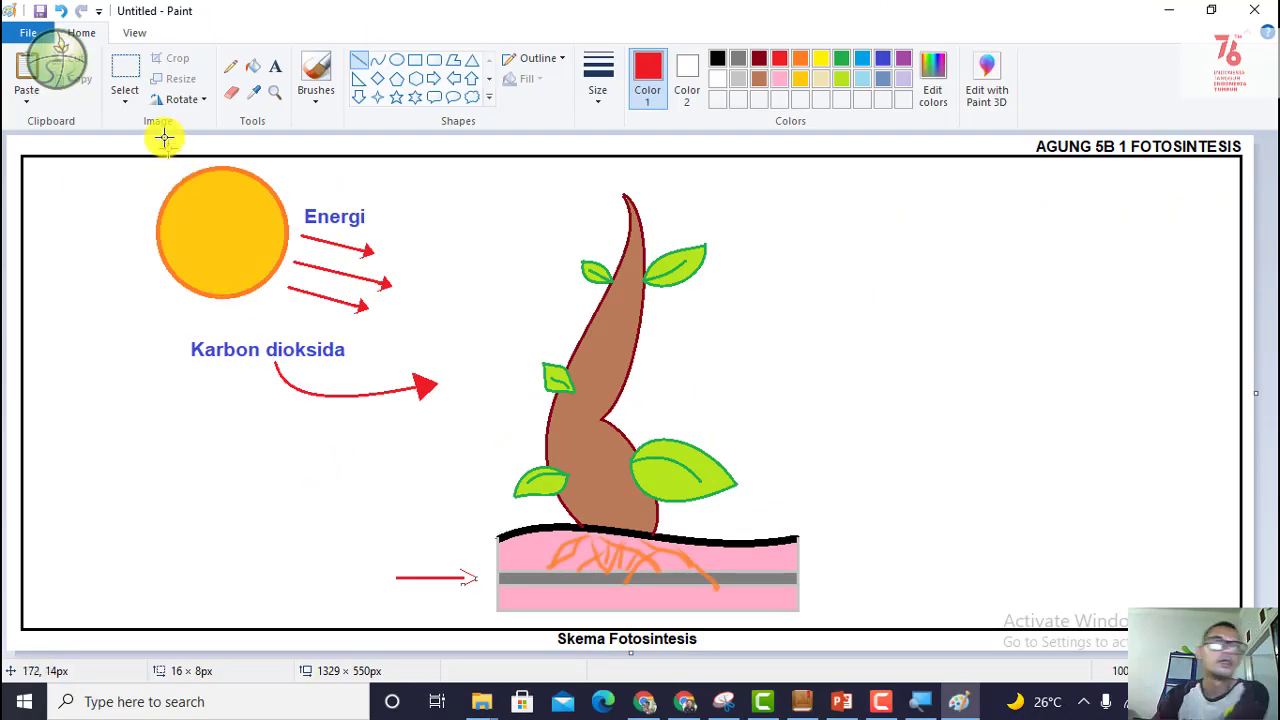
left_click(276, 92)
left_click(508, 524)
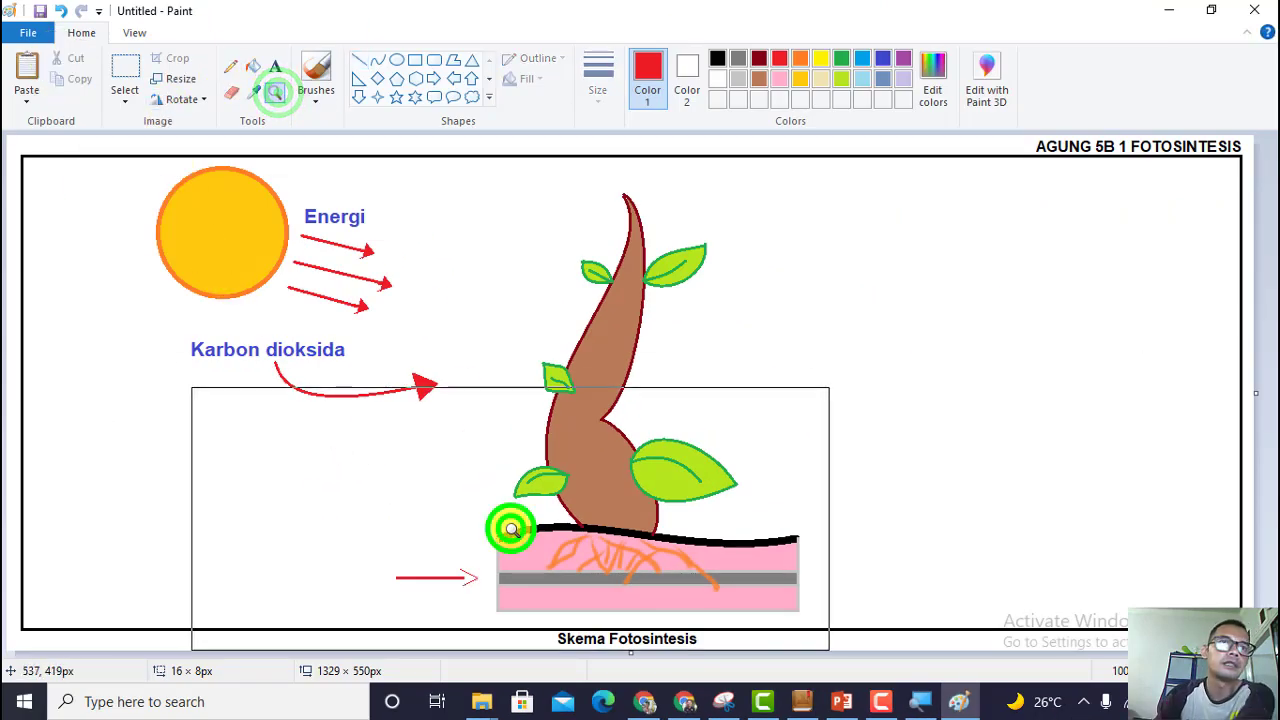
left_click(533, 509)
left_click(358, 61)
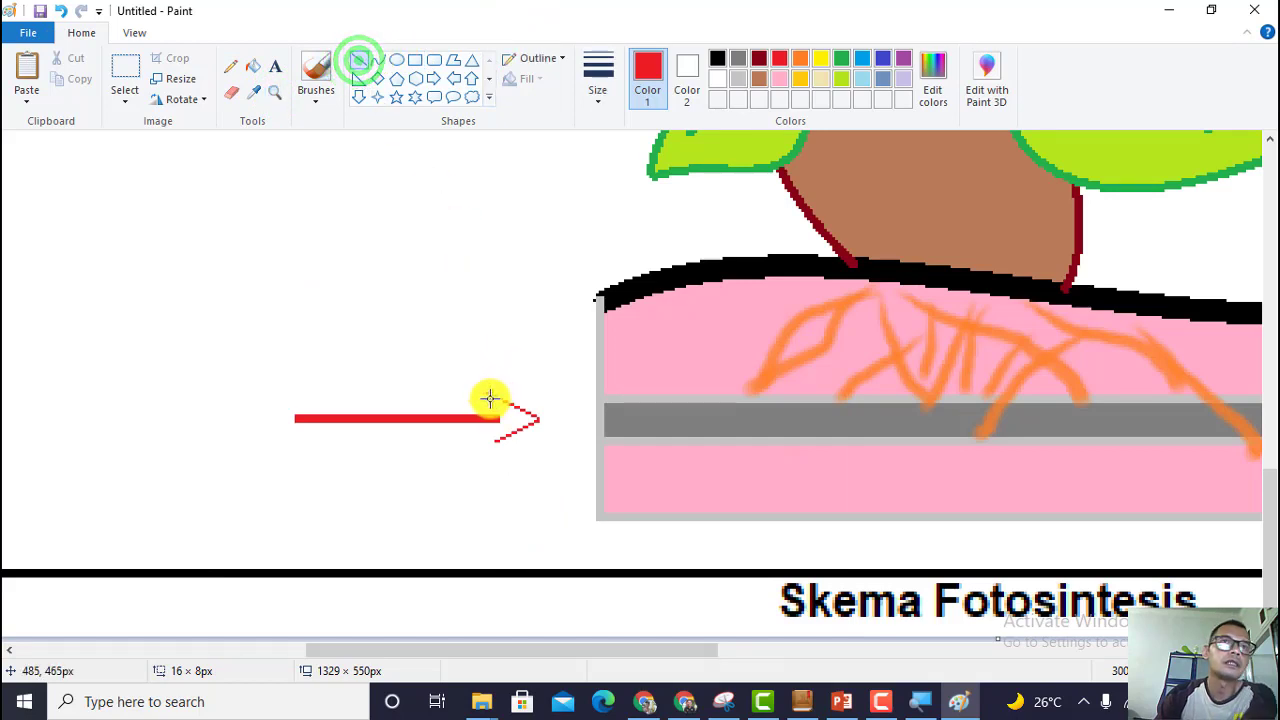
left_click_drag(485, 393, 493, 440)
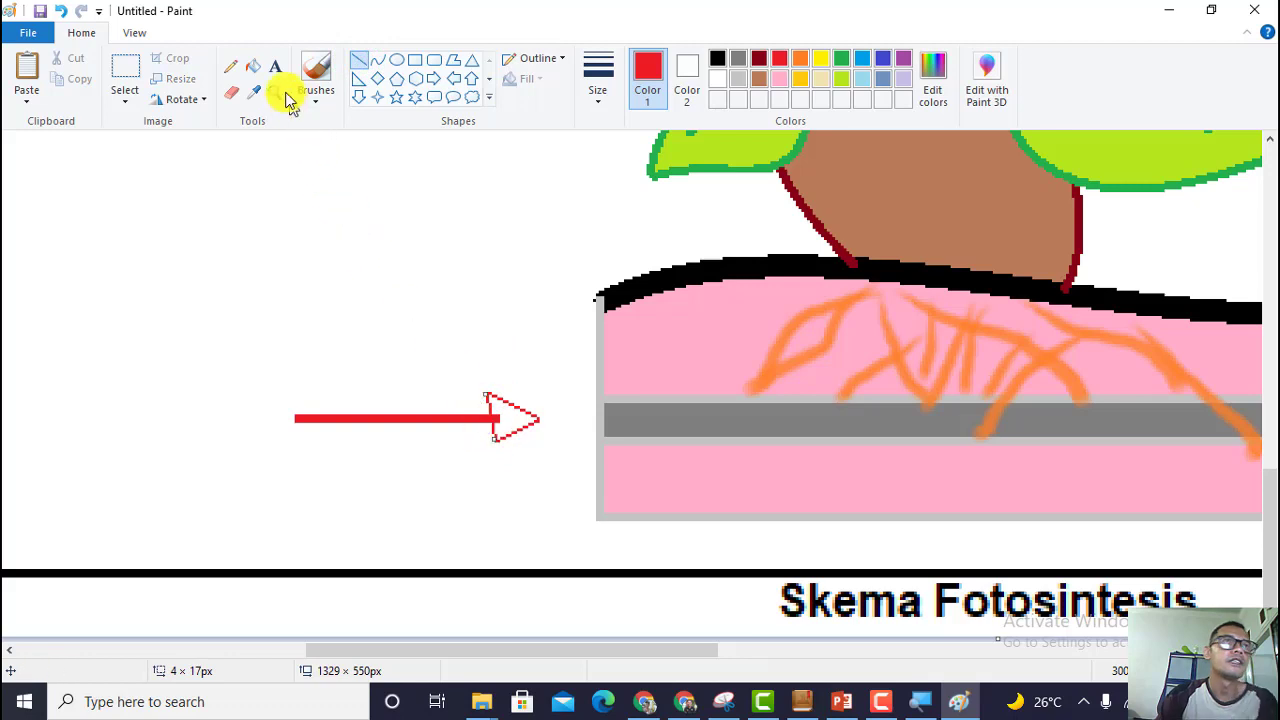
Step: Fill the arrowhead of the horizontal arrow beside the soil with red
left_click(254, 69)
left_click(509, 421)
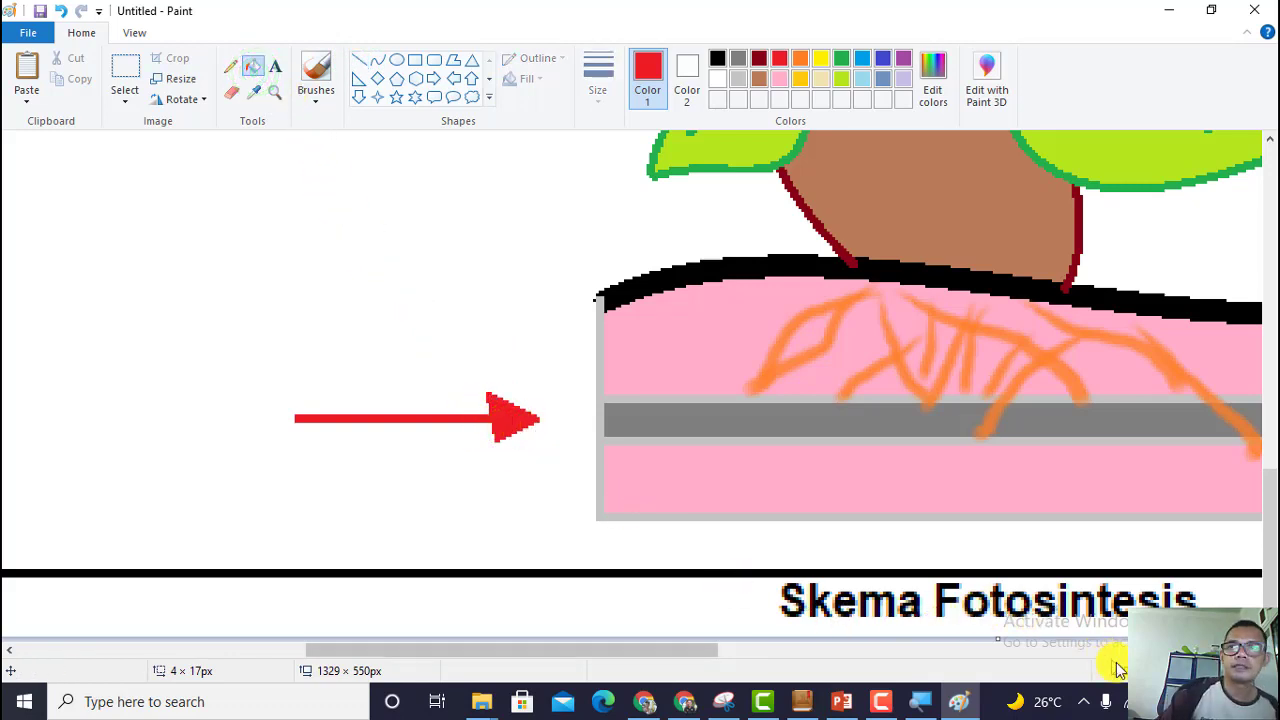
left_click(1161, 671)
left_click(1161, 671)
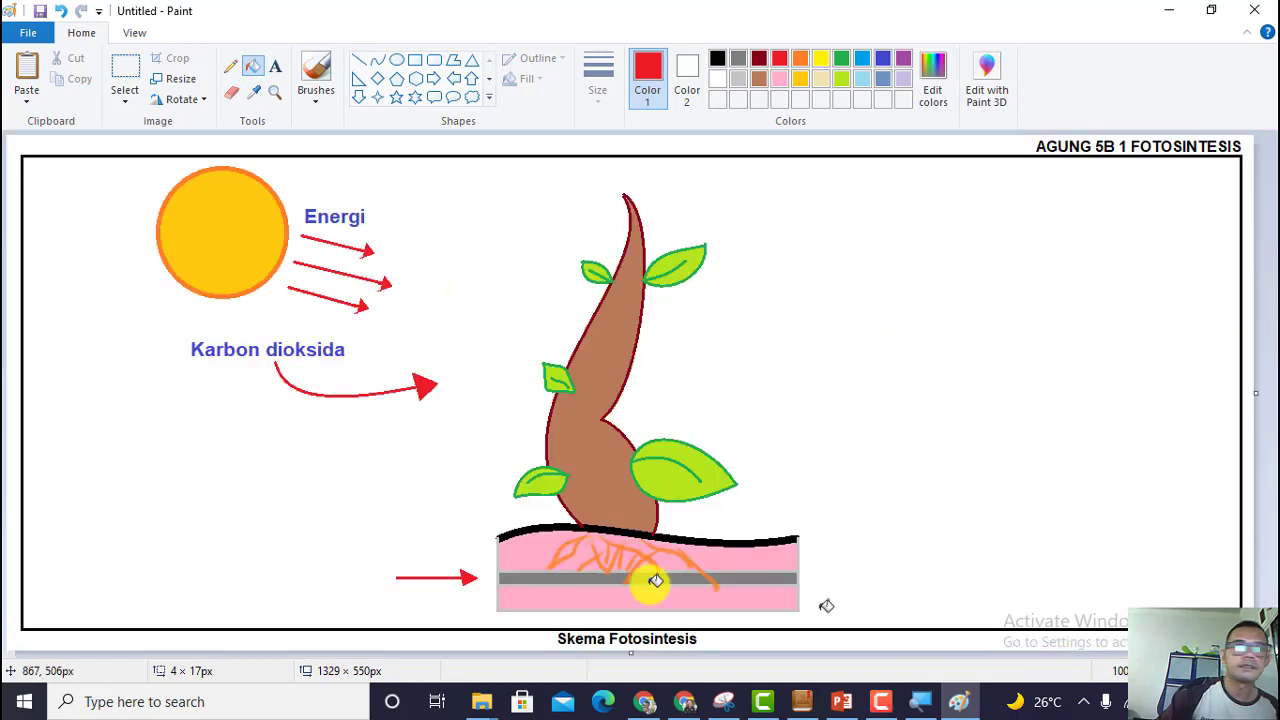
Step: Add the indigo label "Air" in bold Arial 16 and place it just before the tail of the arrow pointing at the soil
left_click(275, 66)
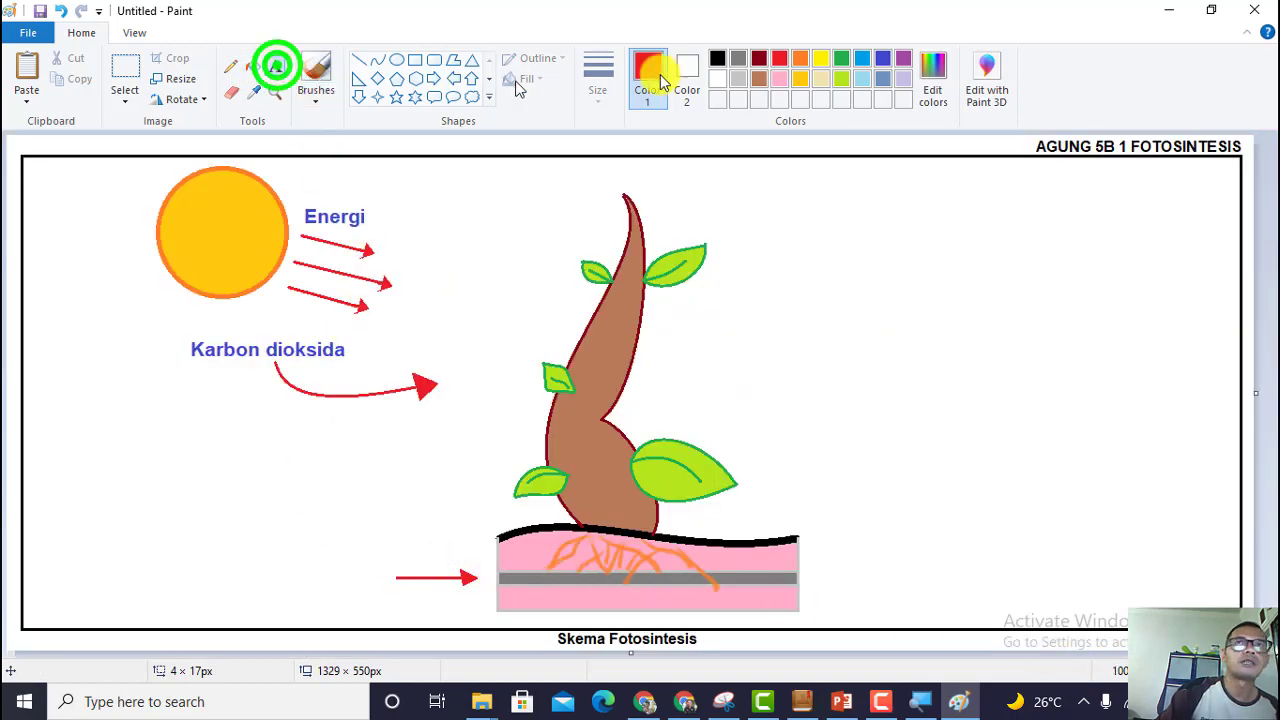
left_click(883, 58)
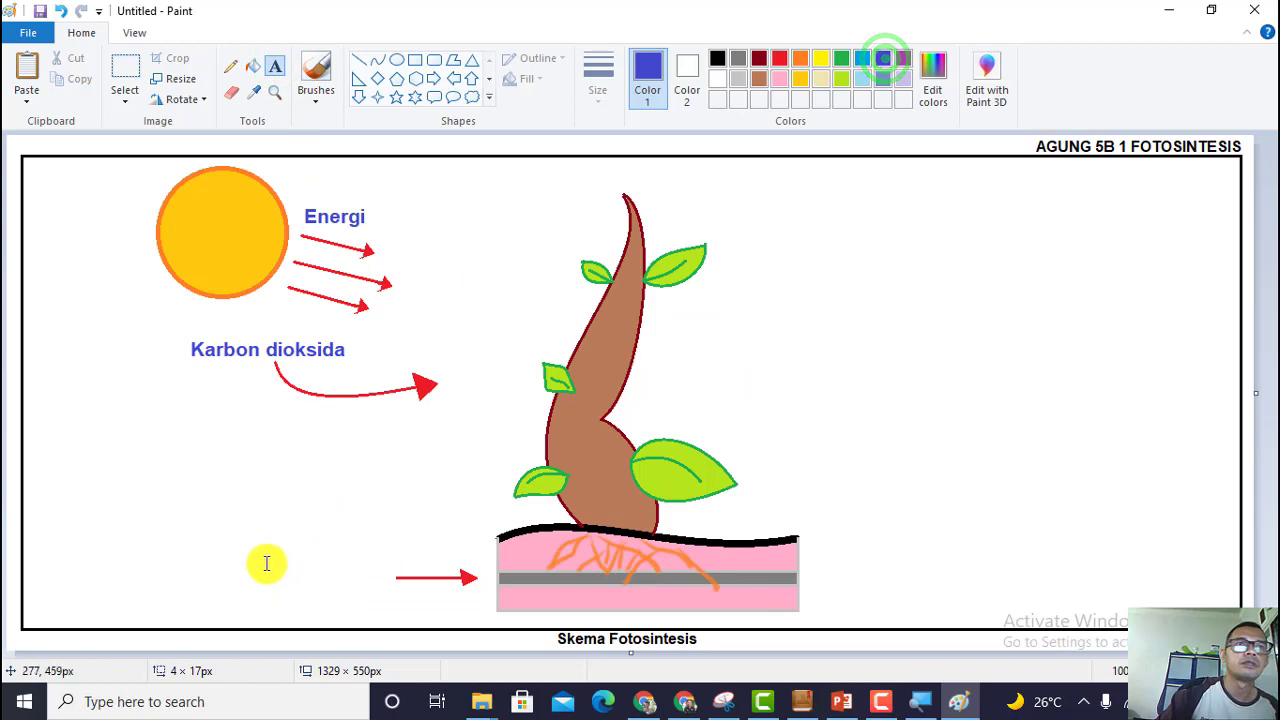
left_click_drag(265, 560, 378, 598)
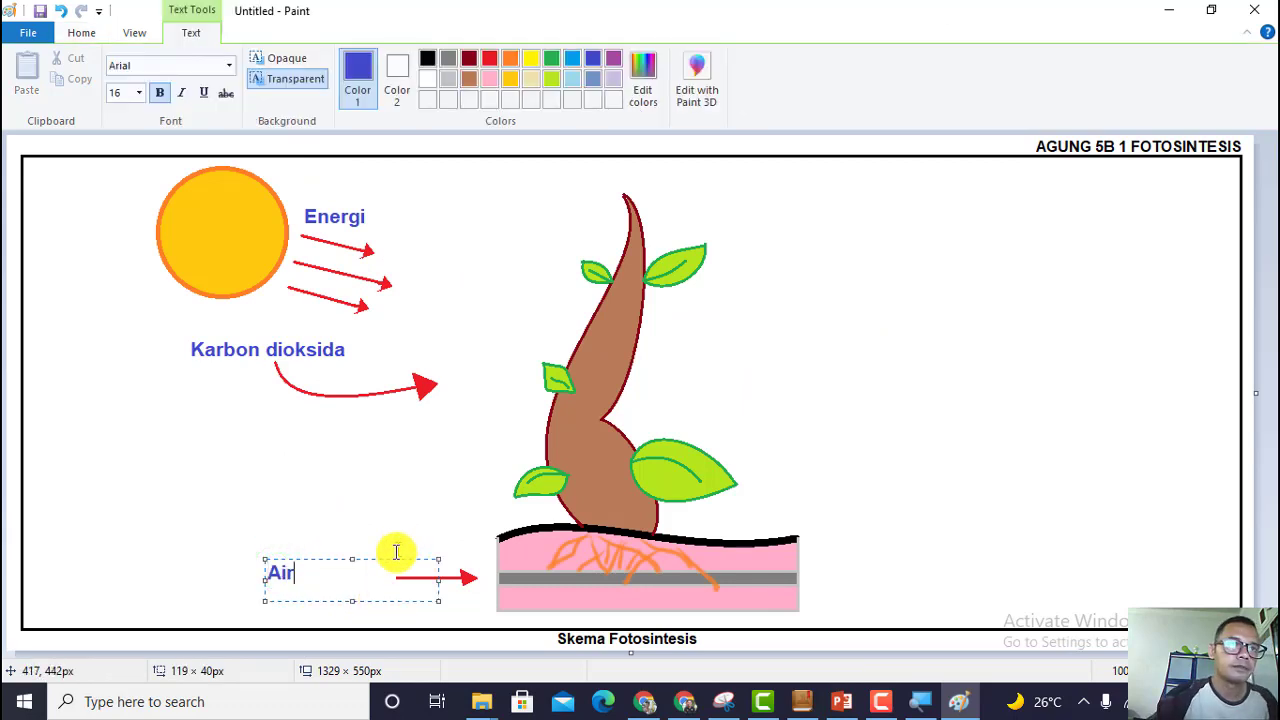
left_click_drag(393, 560, 488, 565)
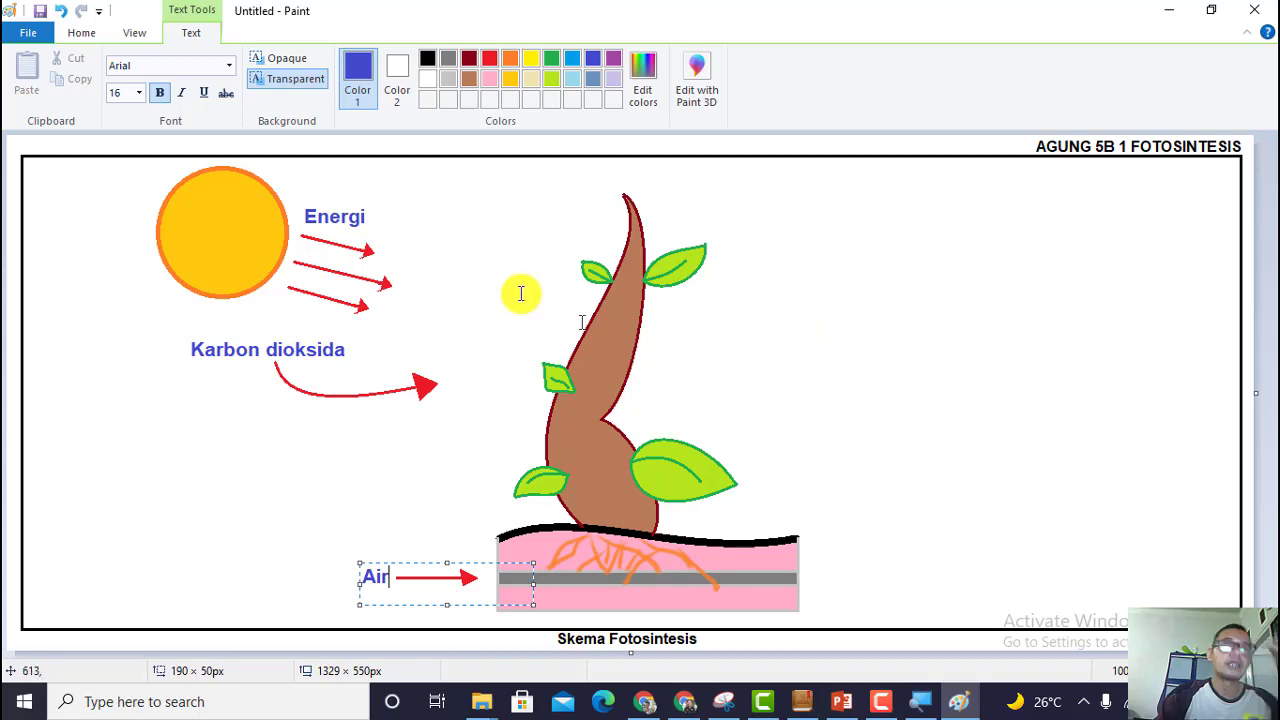
Step: Add the two-line indigo label "Oksigen dikeluarkan" in bold Arial 16 in the upper right part of the drawing
left_click_drag(755, 203, 1026, 275)
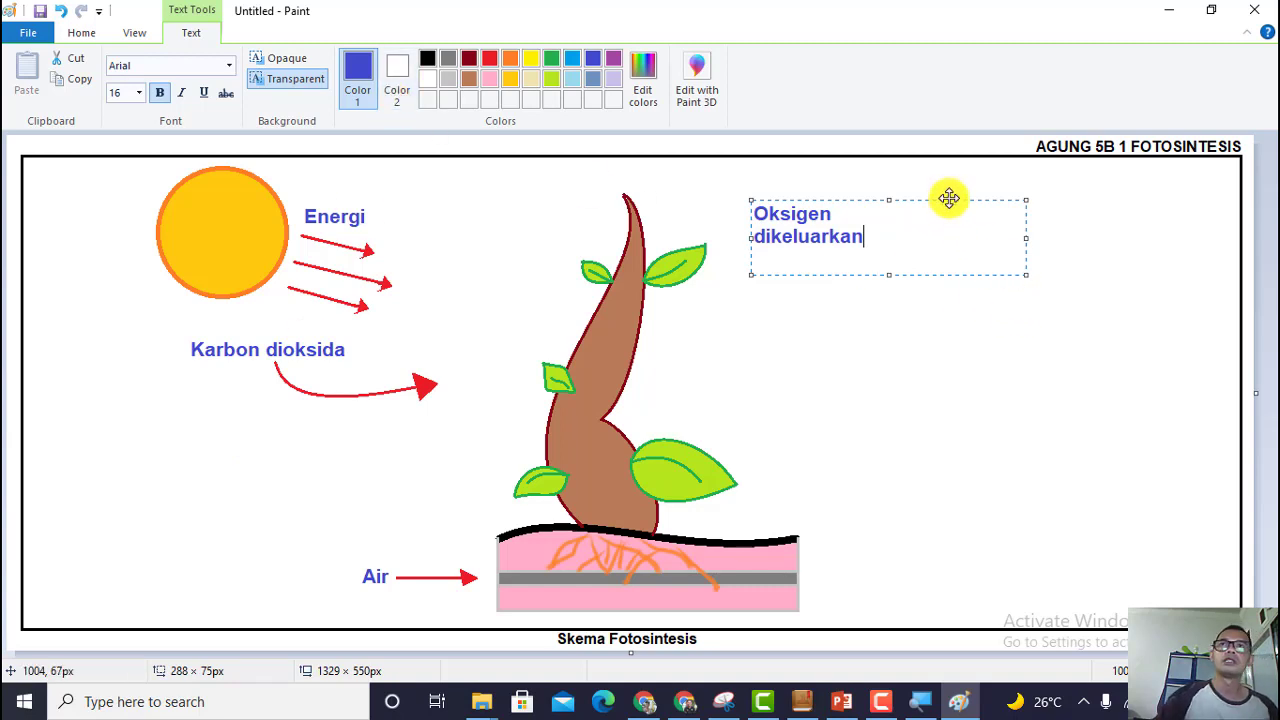
left_click_drag(949, 198, 1063, 183)
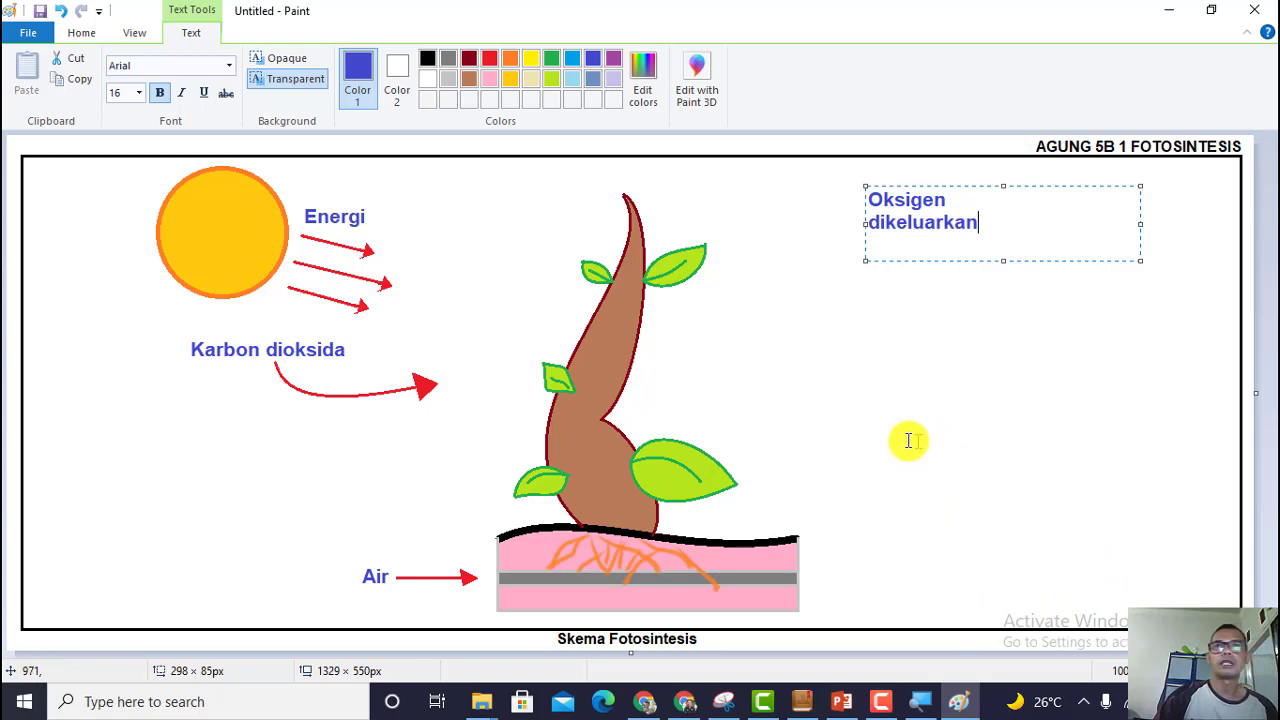
Step: Start another text label about 315 × 97 px in the empty area right of the large leaf, below "Oksigen dikeluarkan"
left_click_drag(884, 446, 1181, 539)
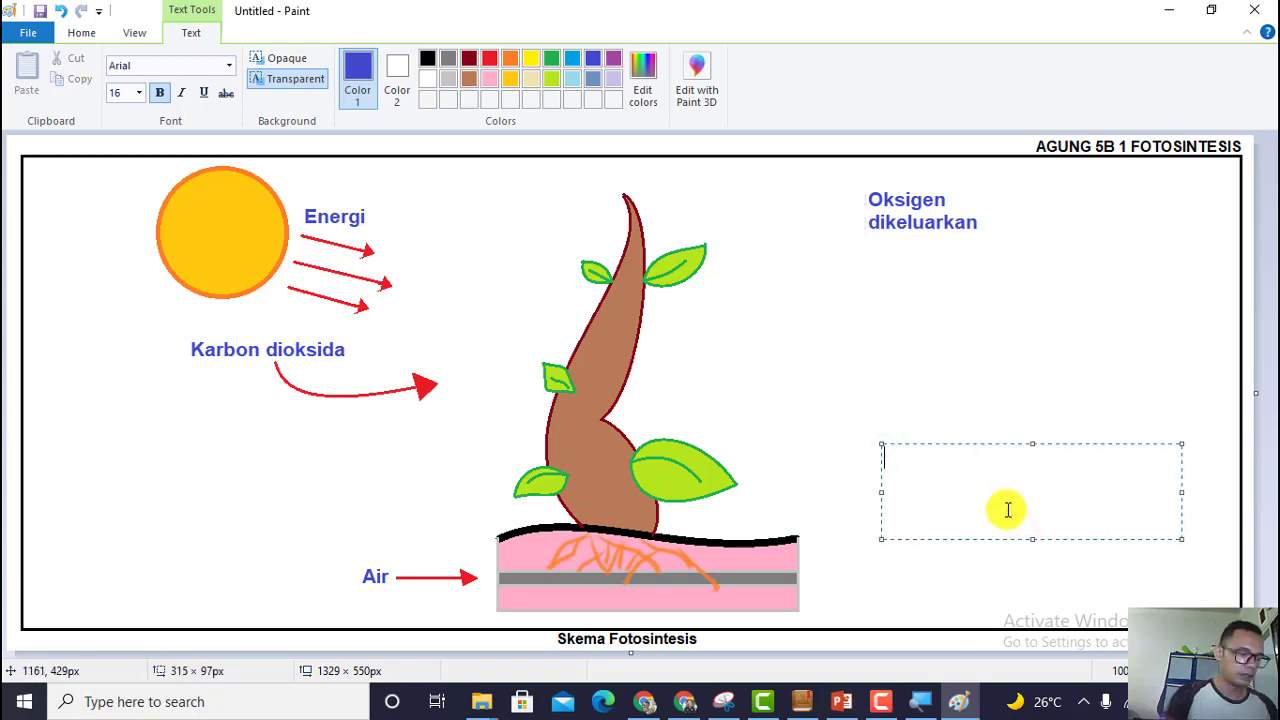